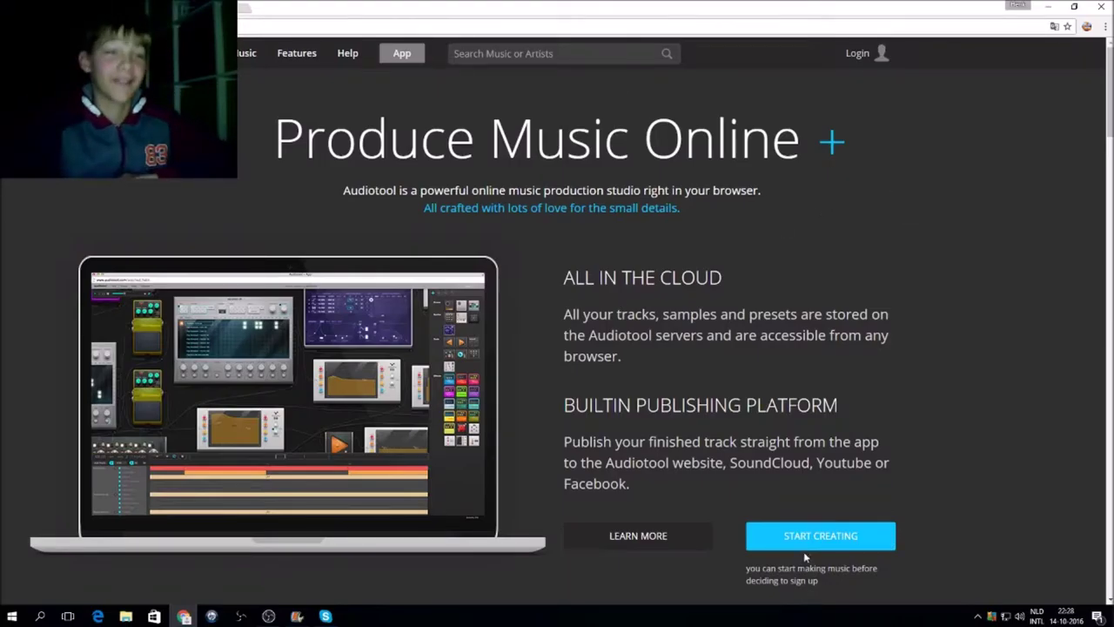
- Log in to the Audiotool website with the Facebook account
left_click(882, 54)
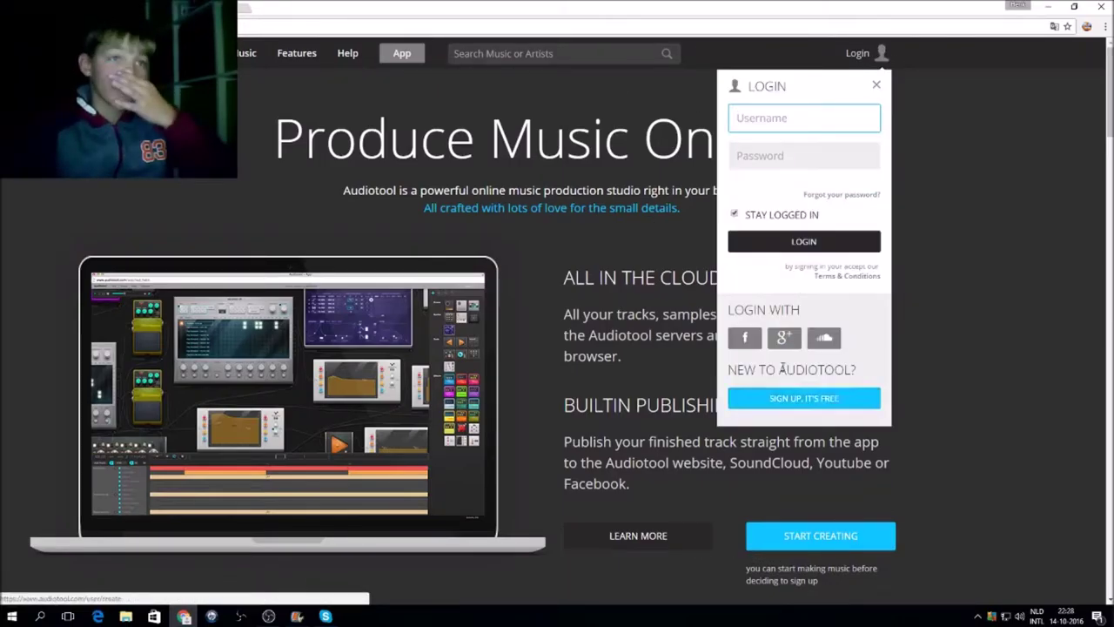
left_click(744, 339)
left_click(550, 282)
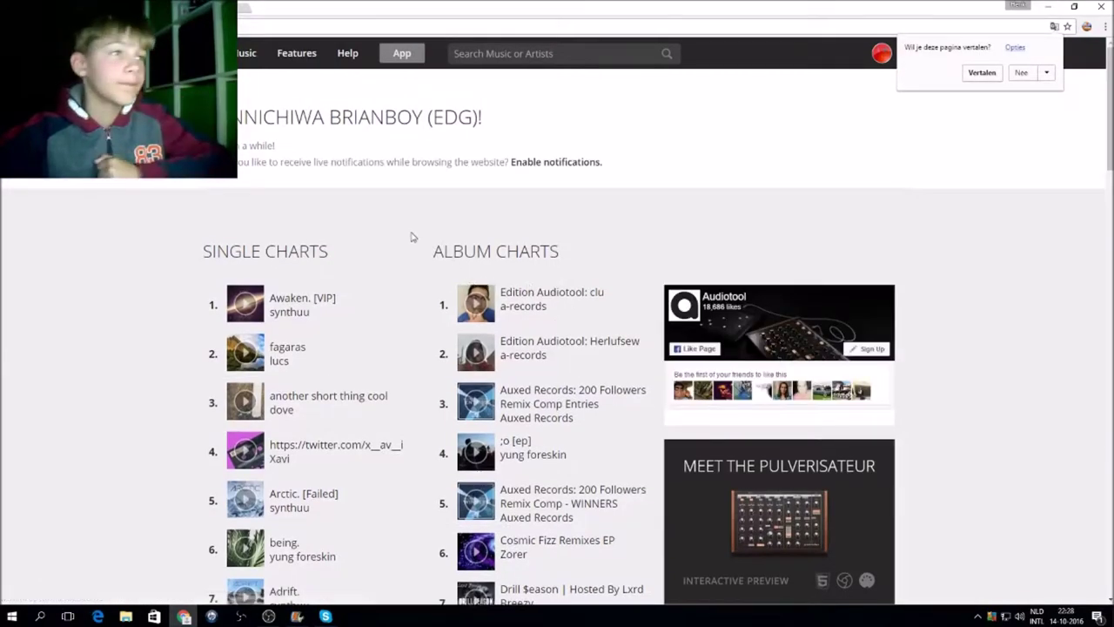
- Open the Audiotool studio app in a maximized window and start an empty project without the quick tour
left_click(401, 53)
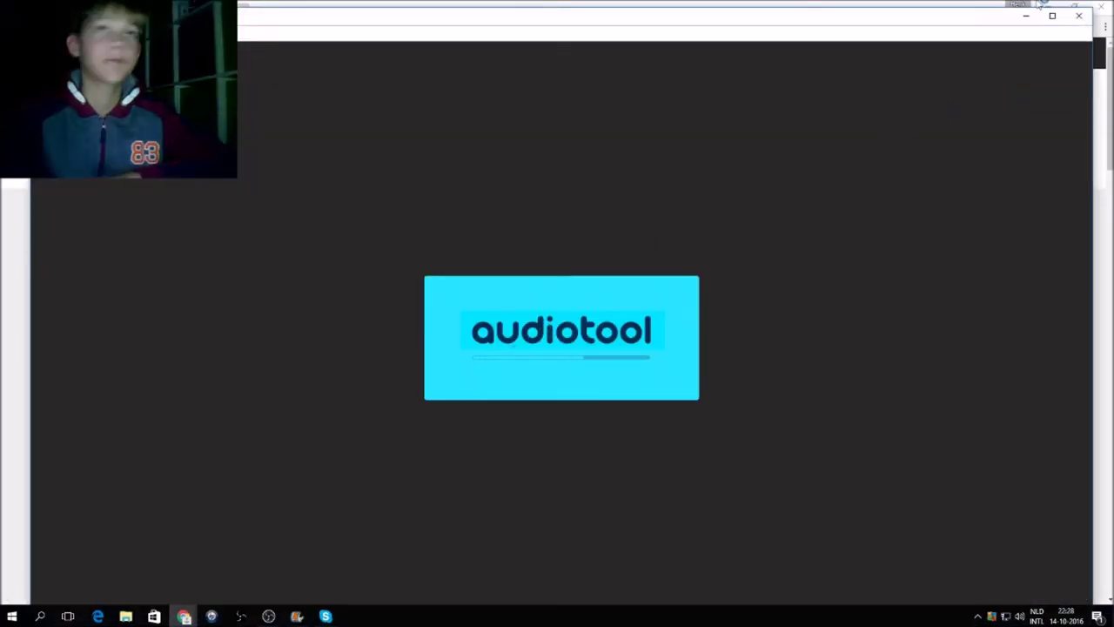
left_click(1054, 18)
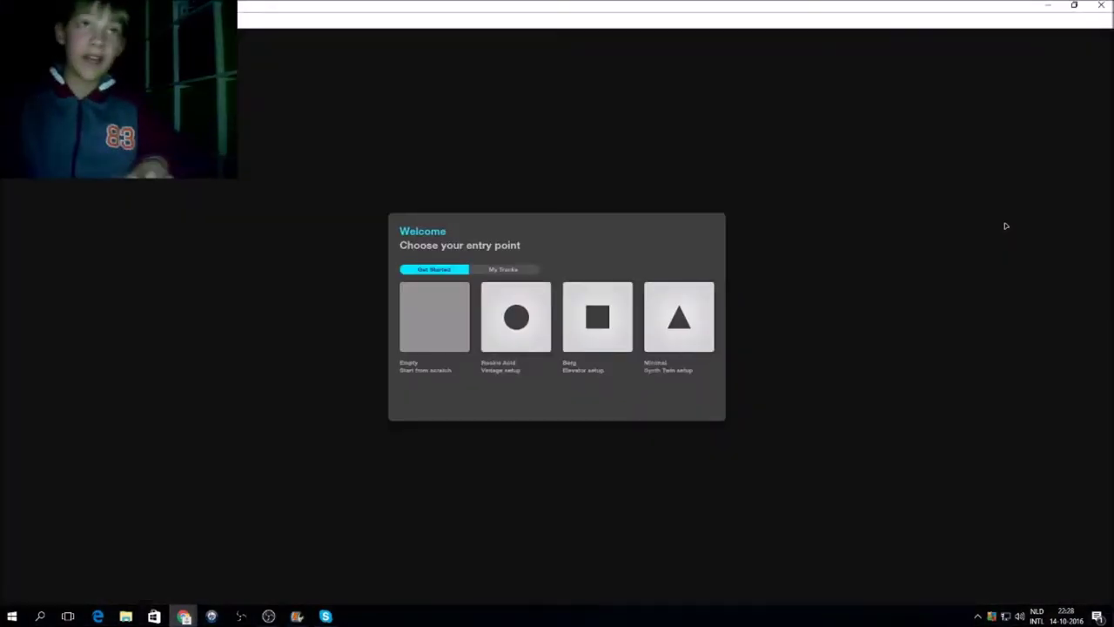
left_click(450, 322)
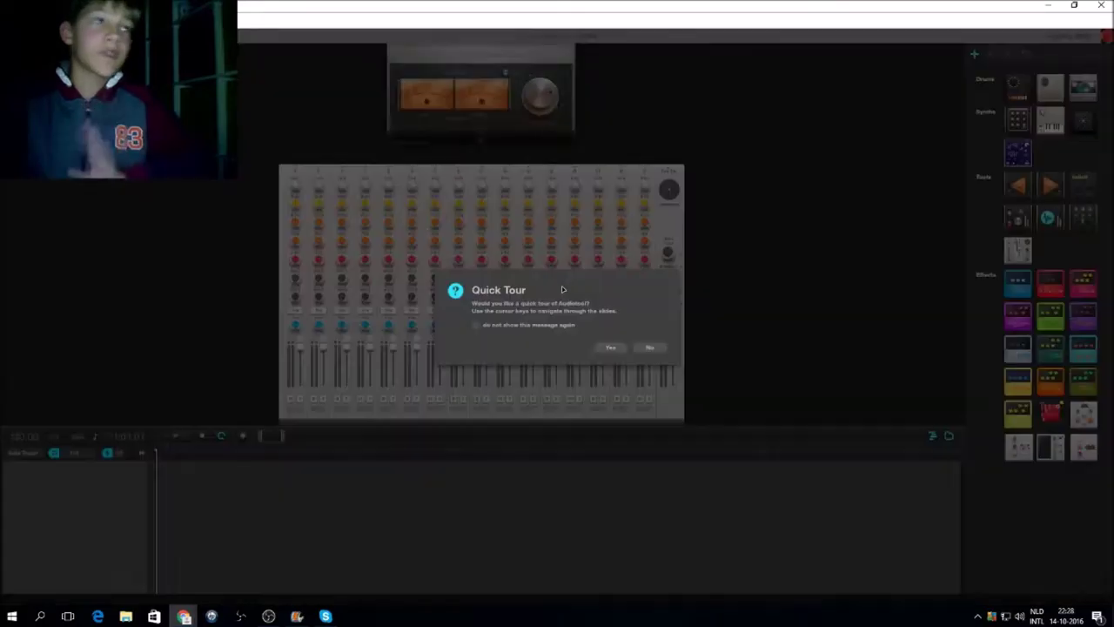
left_click(649, 347)
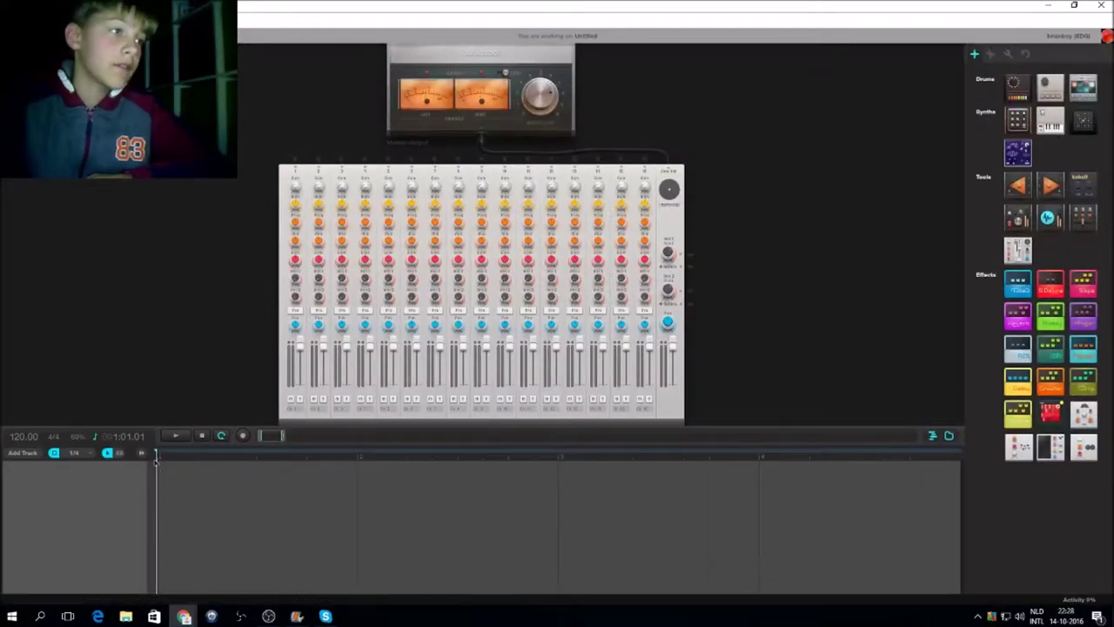
- Play the empty timeline briefly and stop playback
left_click(174, 437)
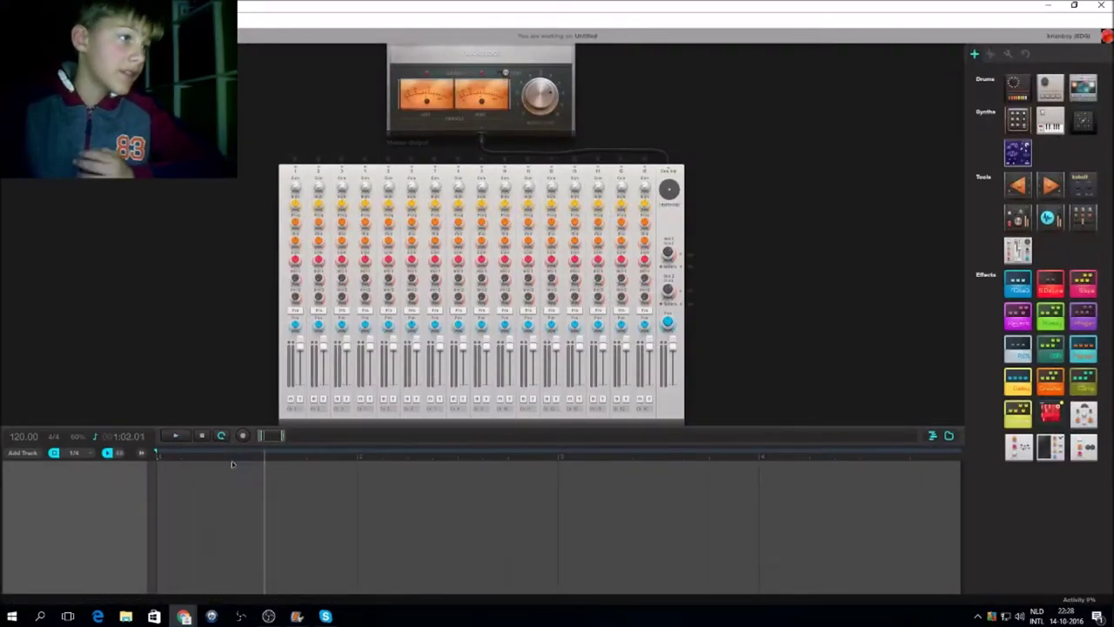
left_click(201, 436)
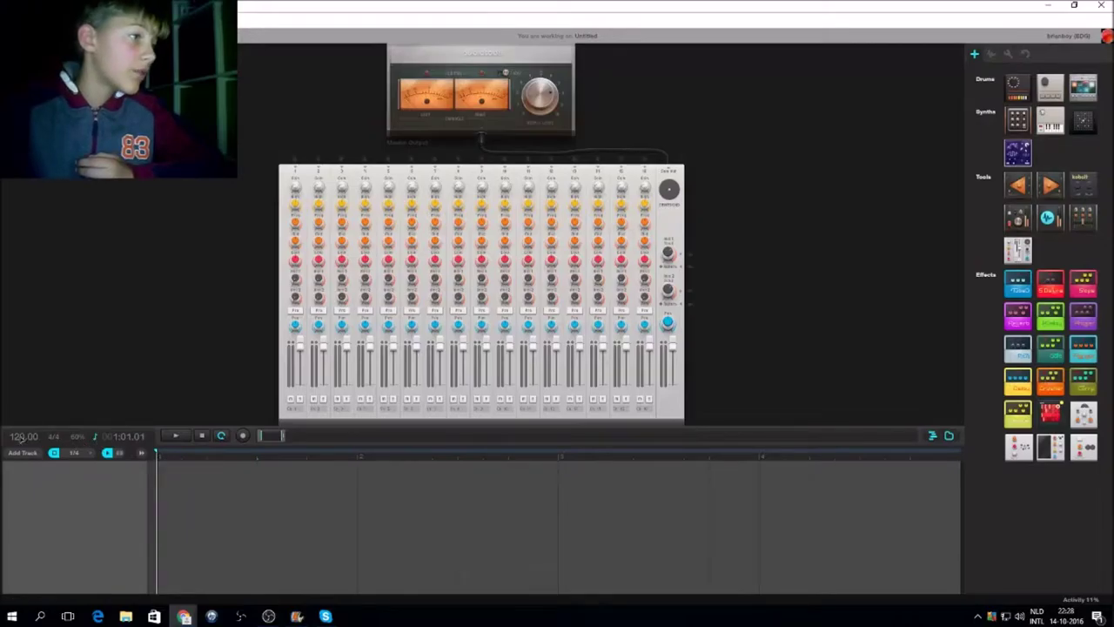
- Try the timeline snapping at 1/128 and Bar, and set it back to 1/4
left_click(92, 456)
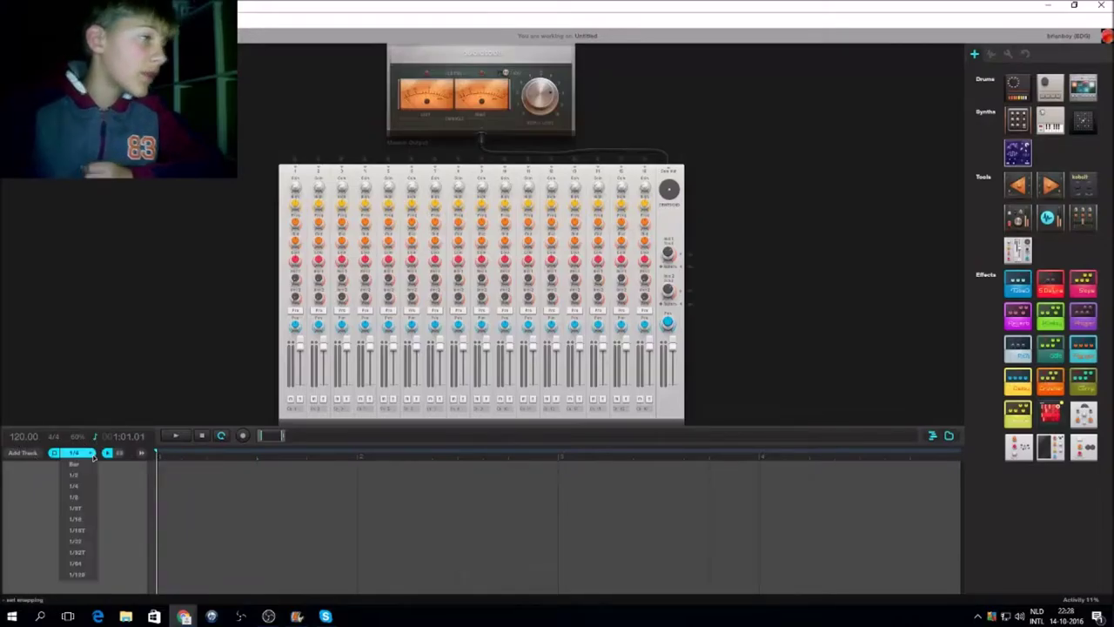
left_click(87, 574)
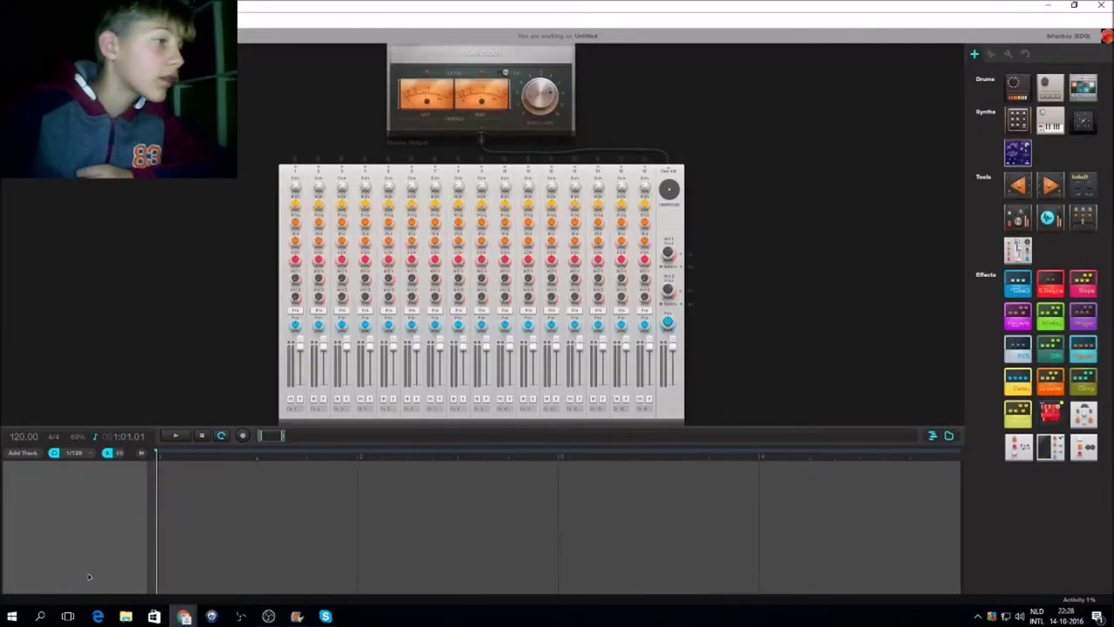
left_click(90, 453)
left_click(77, 463)
left_click(83, 455)
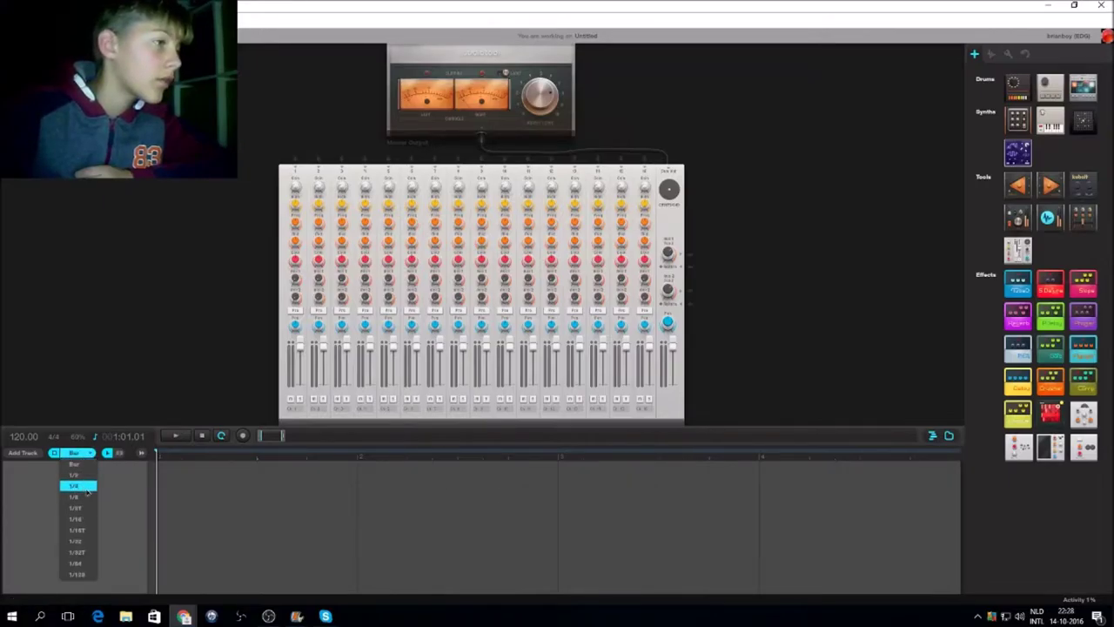
left_click(87, 489)
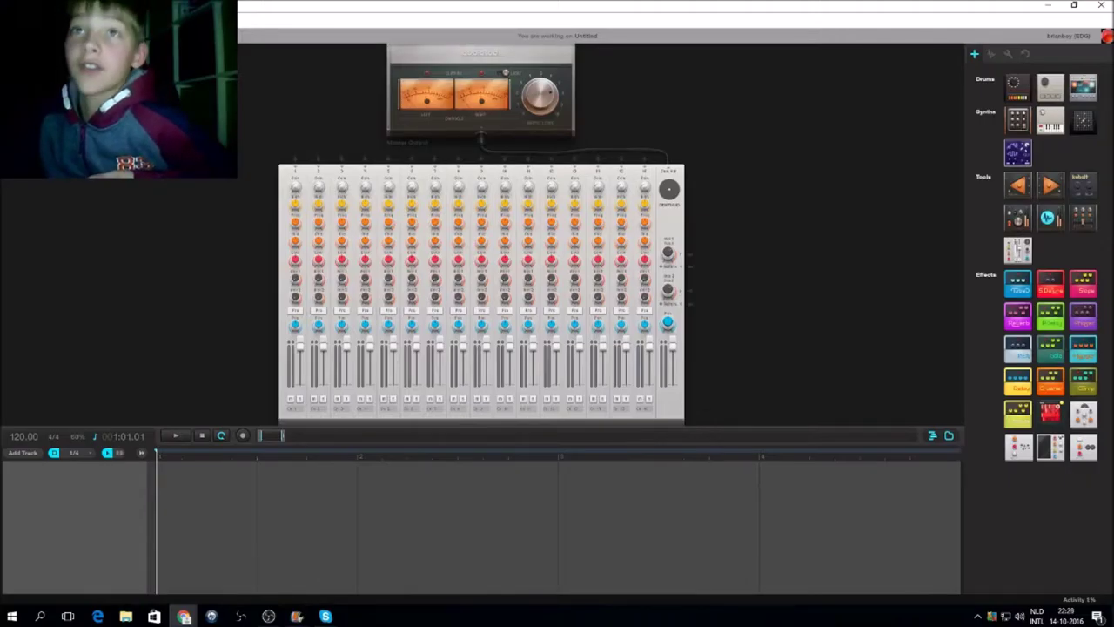
- Open the sample library and preview the loops FHP_JERK RIFF_120_C and FHP_120_DRMLP_53
left_click(991, 54)
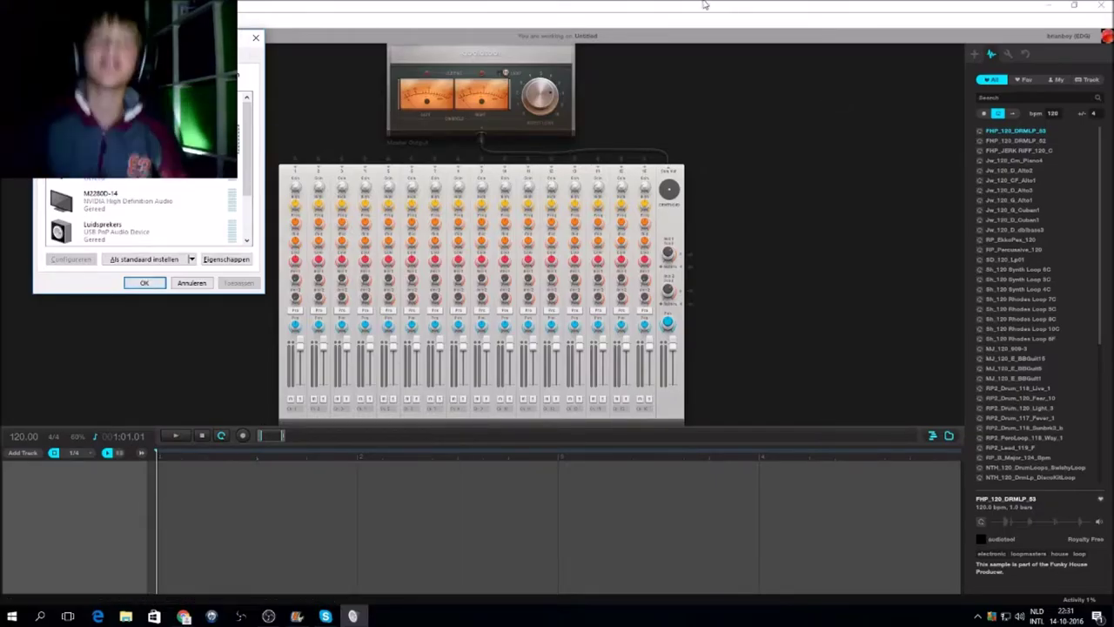
left_click(1032, 132)
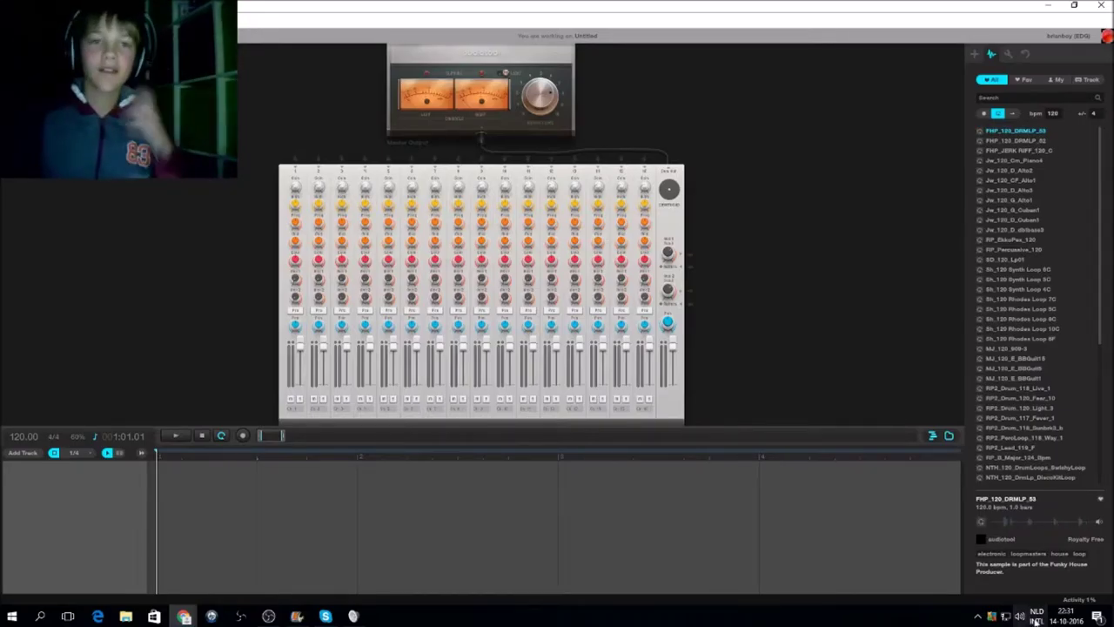
left_click(1027, 153)
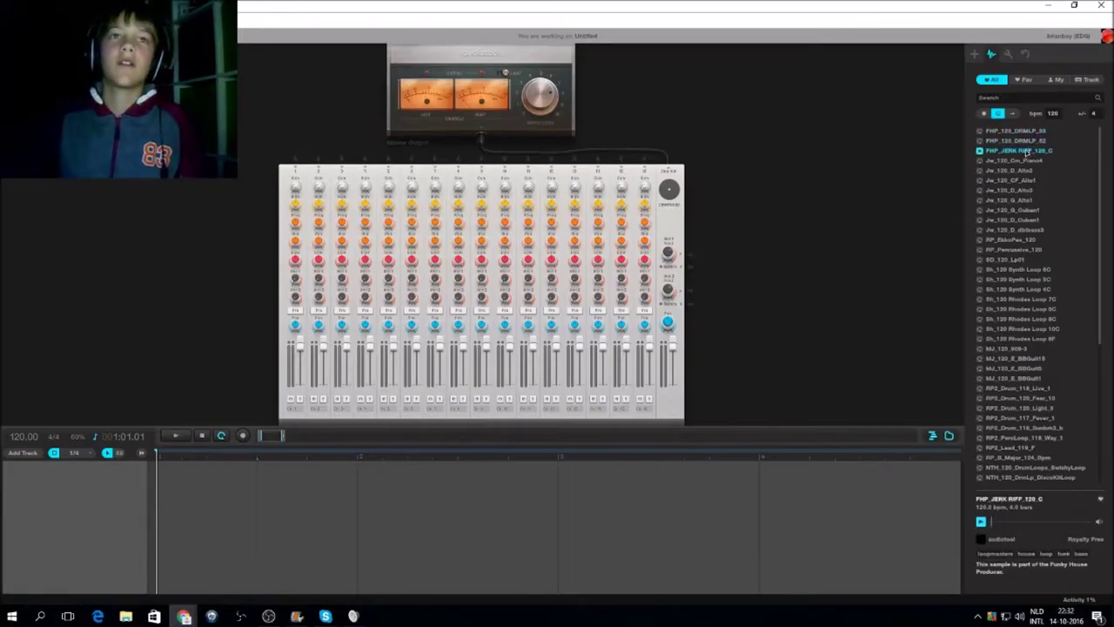
left_click(1027, 132)
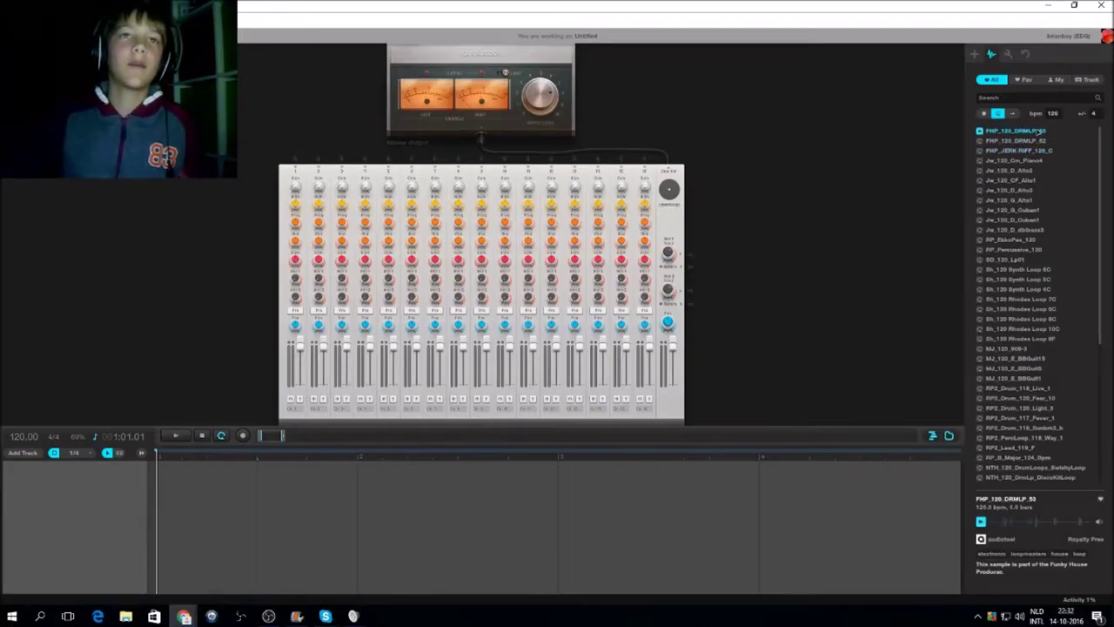
- Create ten audio tracks by placing the sample FHP_120_DRMLP_53 on the desktop ten times
scroll(729, 209, "down", 5)
left_click_drag(606, 223, 604, 219)
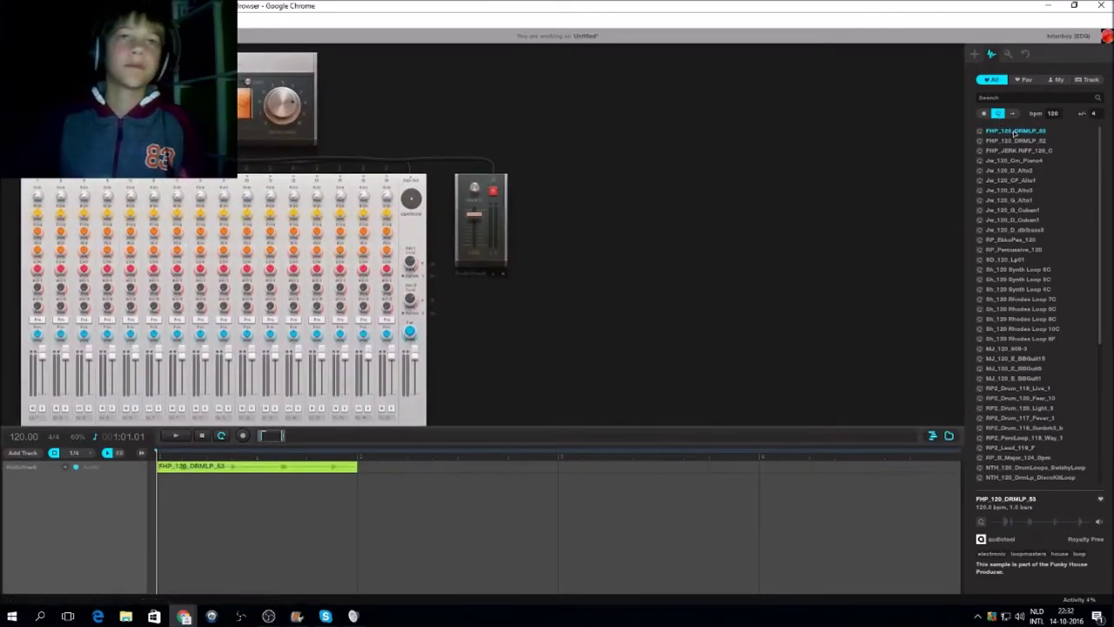
left_click_drag(1013, 133, 520, 237)
left_click_drag(1018, 135, 529, 216)
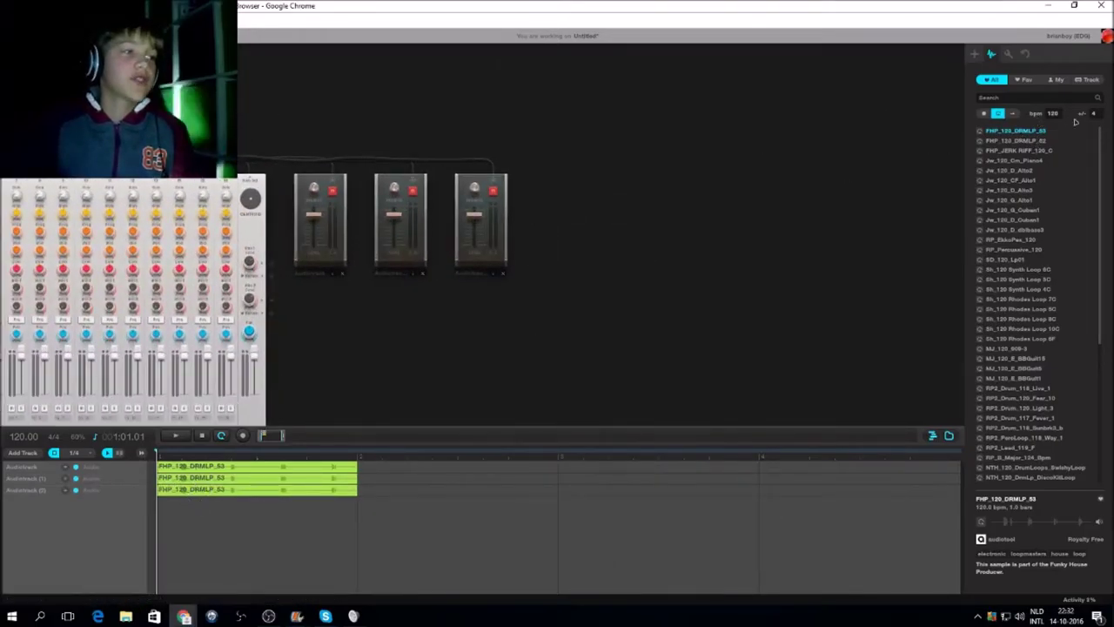
left_click_drag(1032, 132, 518, 222)
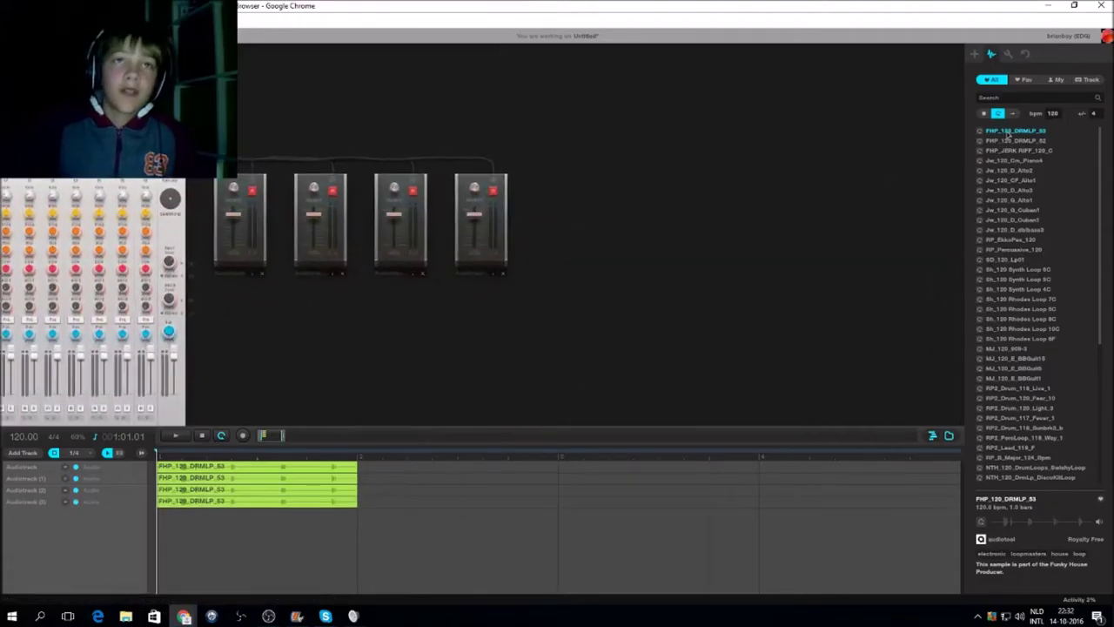
left_click_drag(525, 222, 526, 222)
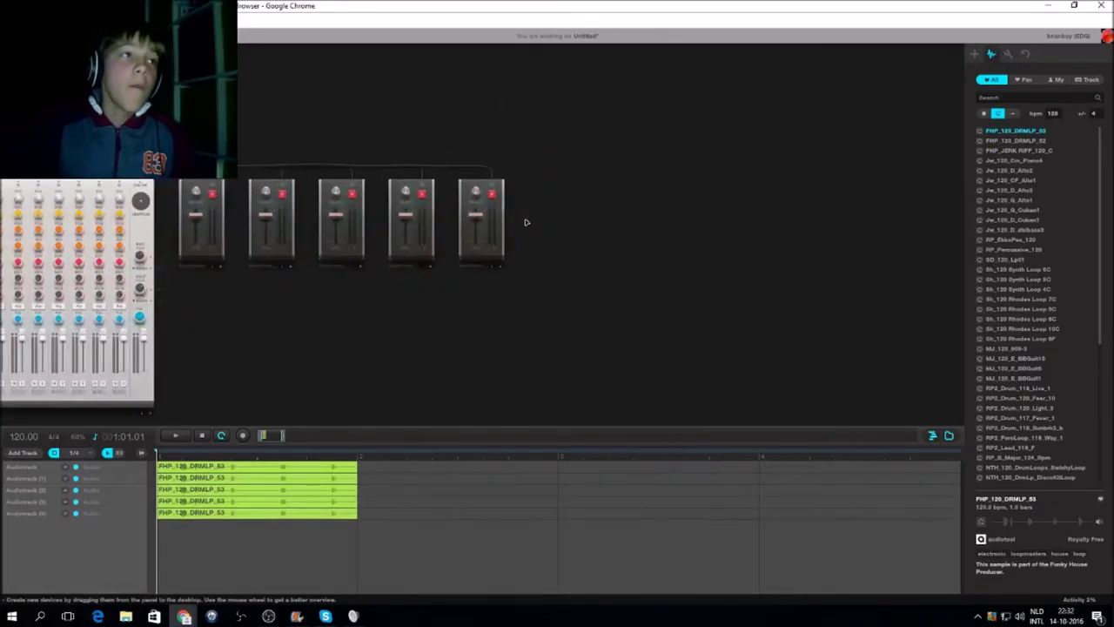
left_click_drag(1012, 135, 345, 291)
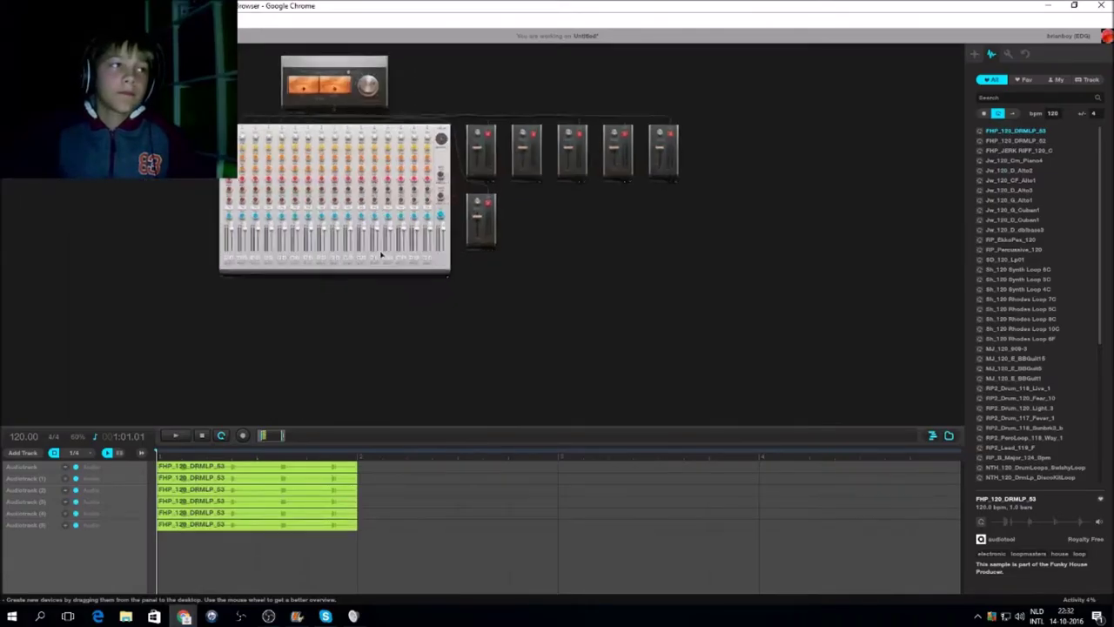
left_click_drag(1030, 133, 532, 219)
left_click_drag(1027, 131, 535, 221)
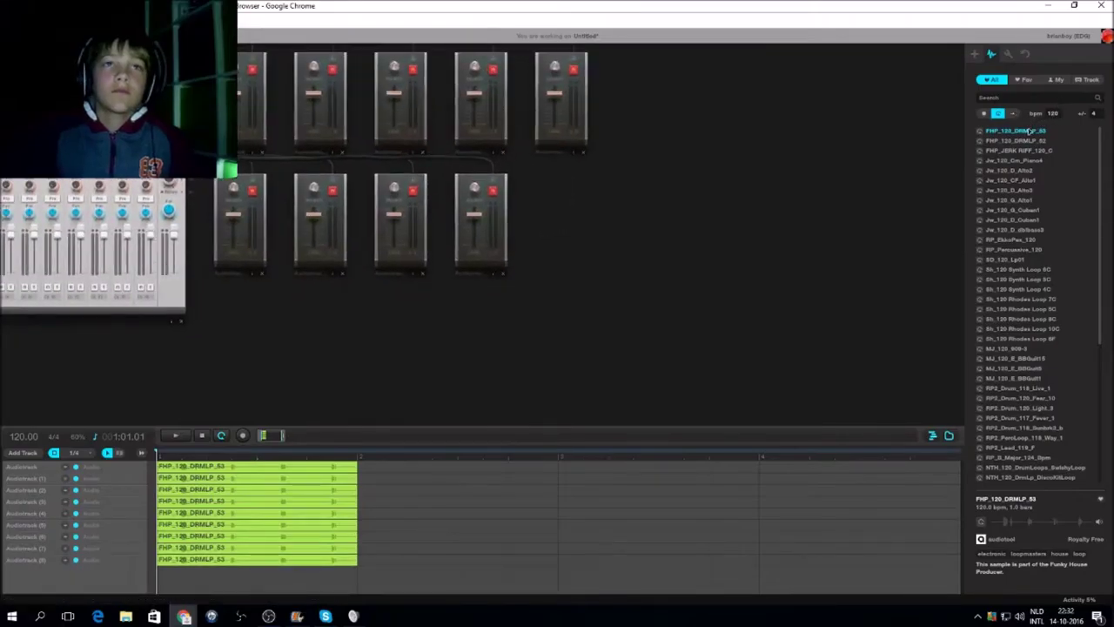
left_click_drag(1000, 150, 522, 213)
- Delete all the FHP_120_DRMLP_53 clips from the timeline, keeping the ten audio tracks
left_click_drag(185, 588, 285, 464)
right_click(284, 466)
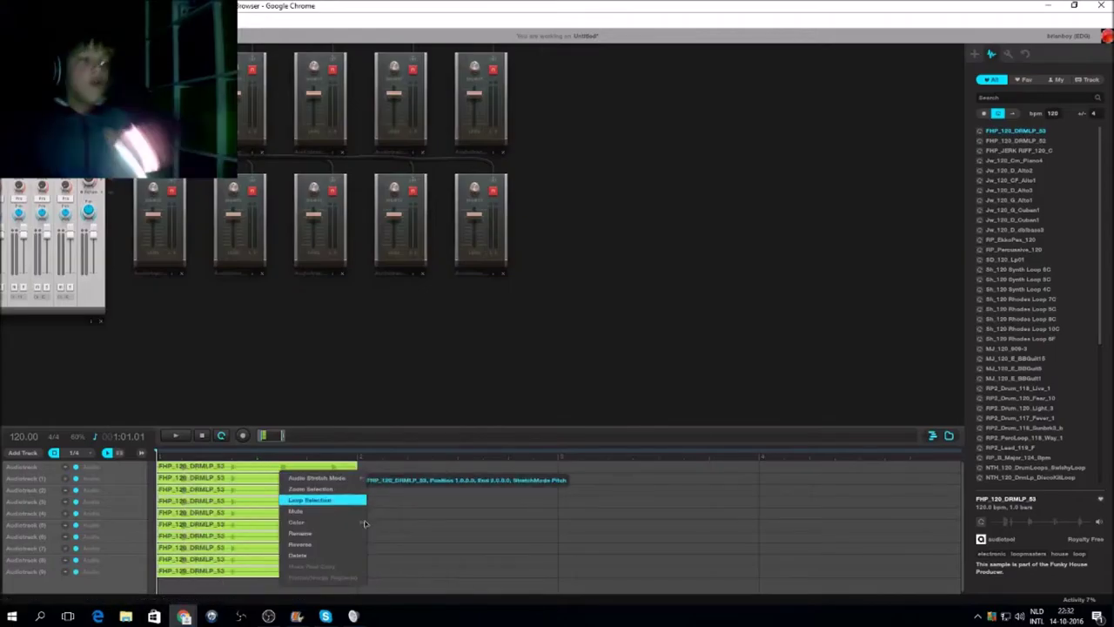
left_click(331, 560)
- Place FHP_120_DRMLP_53 at the start of the first track and move the clip to the fourth track, playing it on each
left_click_drag(1015, 130, 174, 470)
key("space")
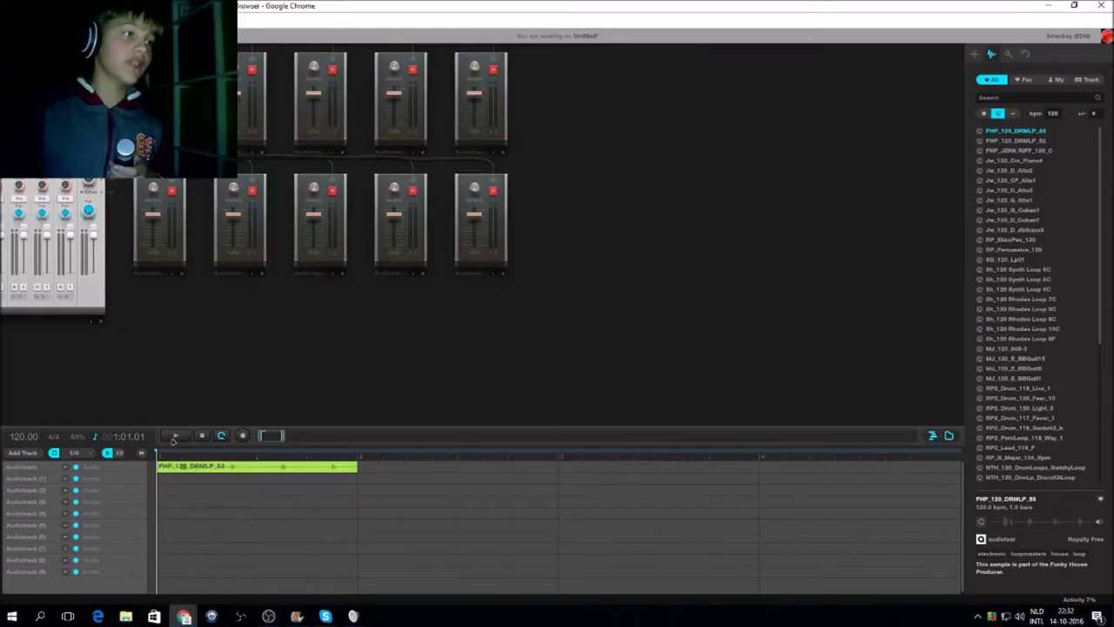
scroll(231, 345, "up", 1)
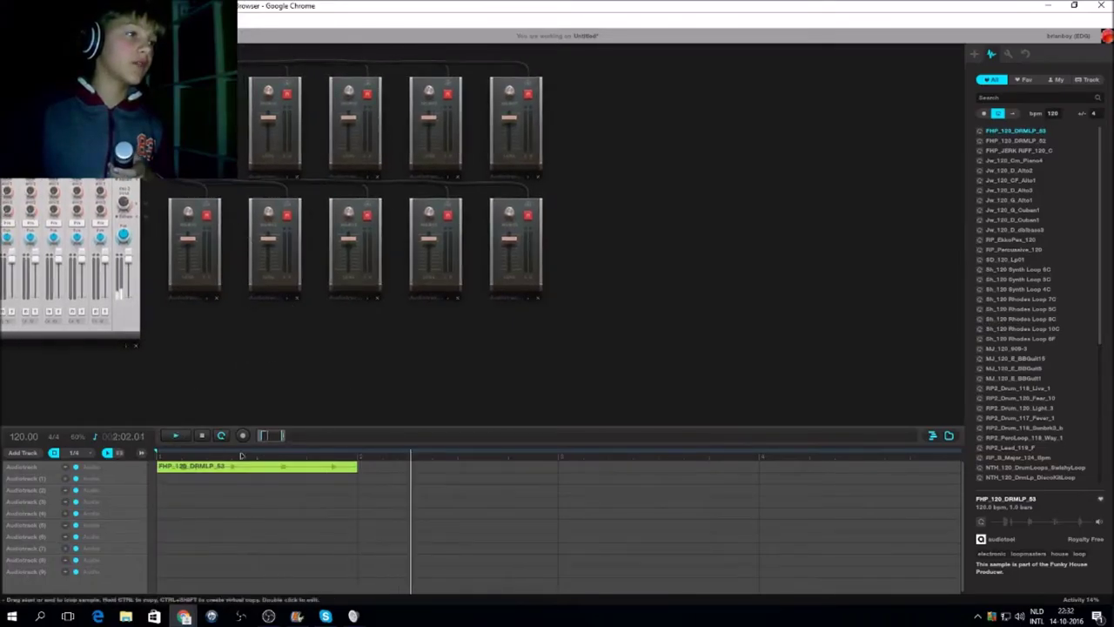
left_click_drag(183, 467, 183, 501)
left_click(175, 435)
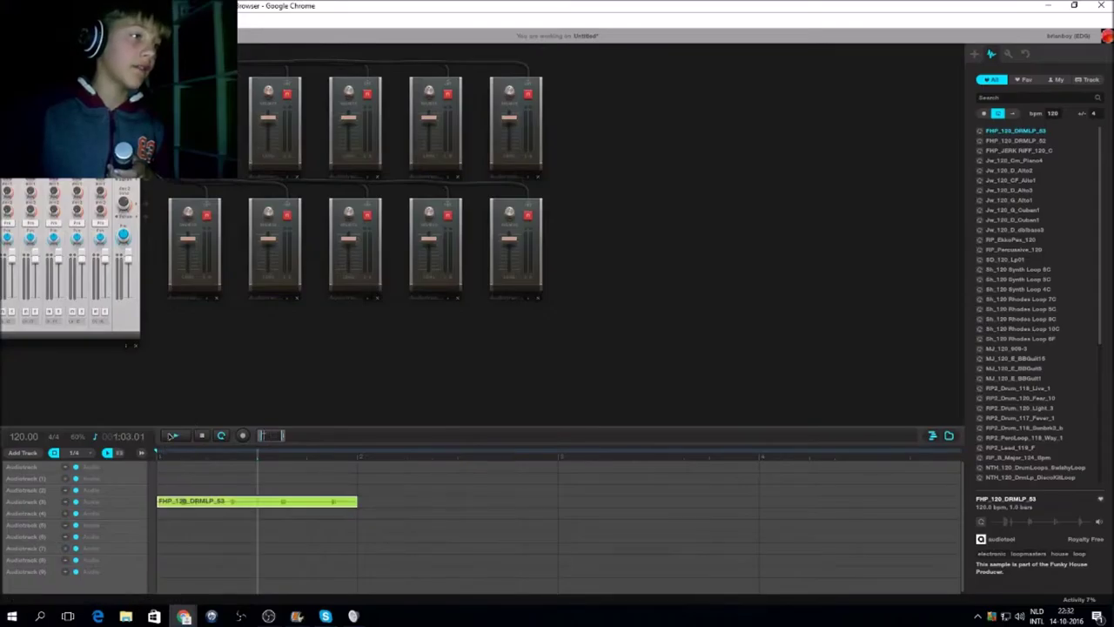
- Delete the drum clip from the fourth track and return the playhead to the start
right_click(224, 494)
left_click(242, 574)
left_click(162, 455)
- Preview FHP_120_DRMLP_52 and FHP_120_DRMLP_53, and place FHP_120_DRMLP_53 at the start of the first track
left_click(1017, 140)
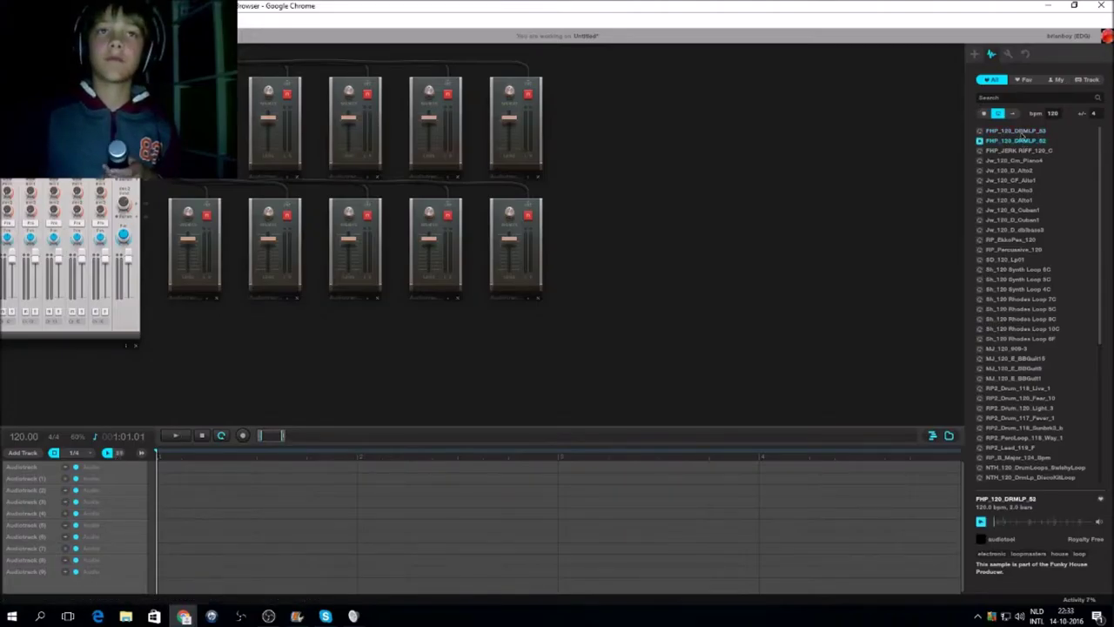
left_click(1018, 131)
left_click_drag(1023, 130, 339, 468)
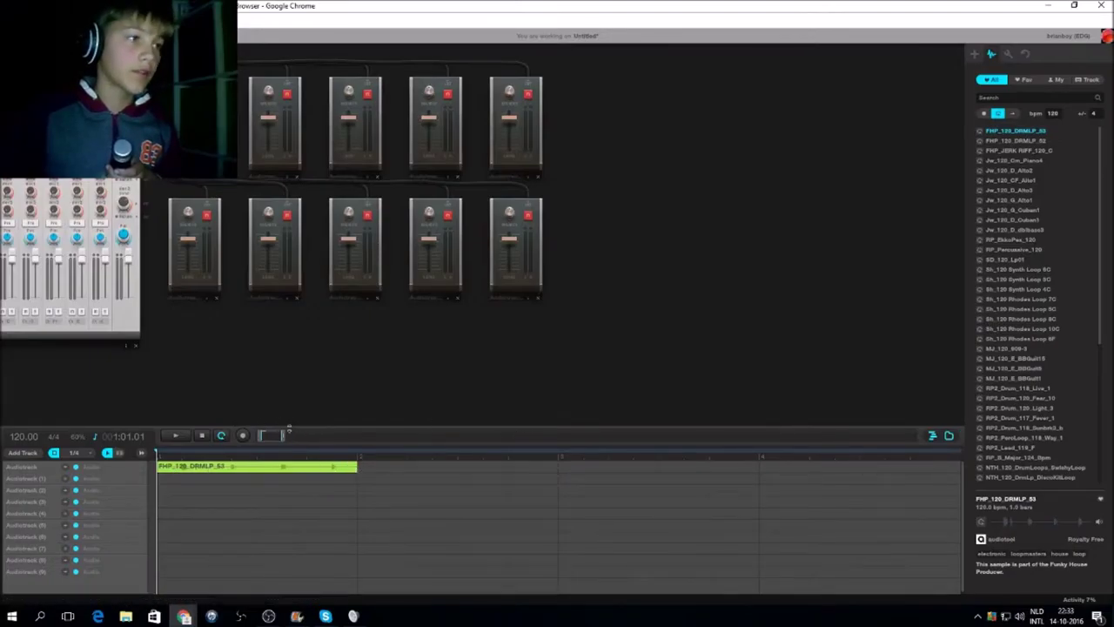
- Extend the drum clip on the first track to bar 5 and, while playing it, move the loop range's end to bar 7
left_click_drag(283, 435, 340, 435)
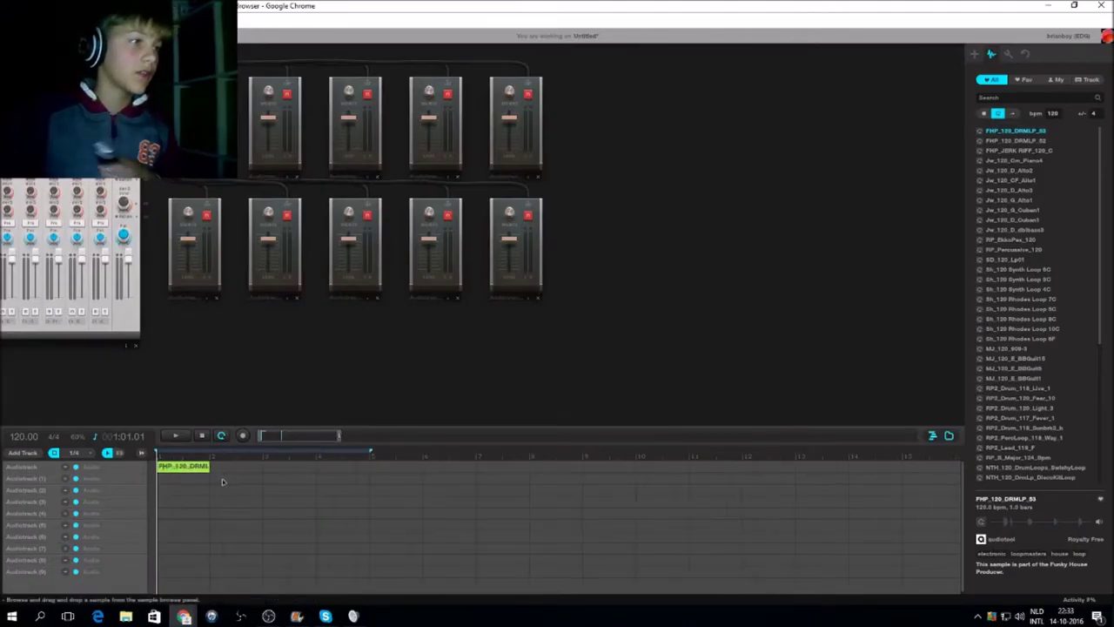
left_click_drag(210, 470, 370, 474)
left_click(177, 436)
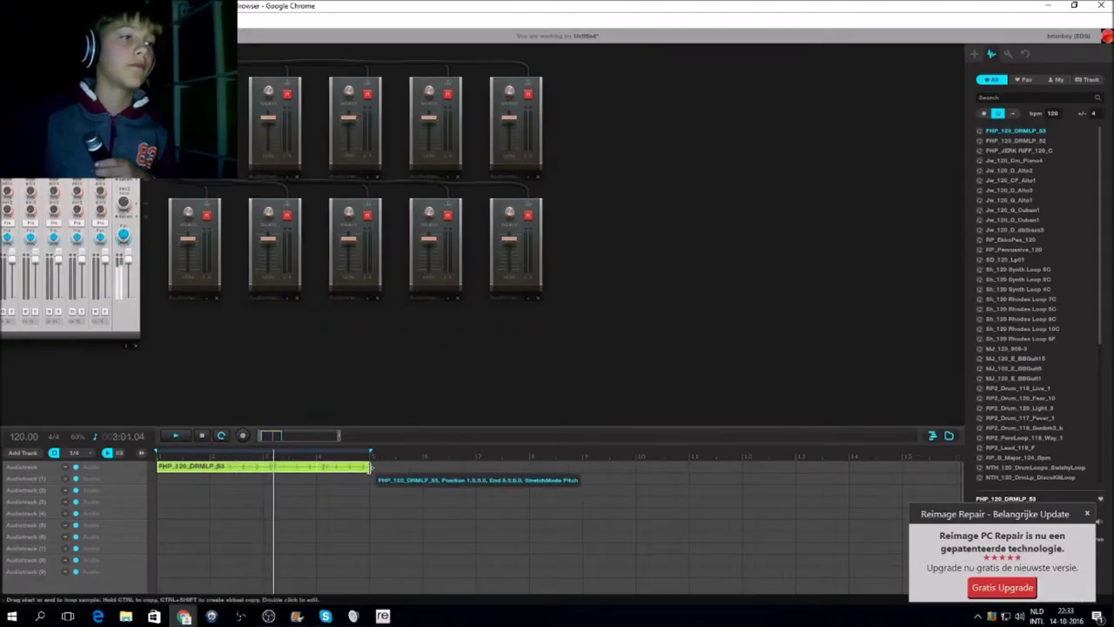
left_click_drag(371, 453, 477, 453)
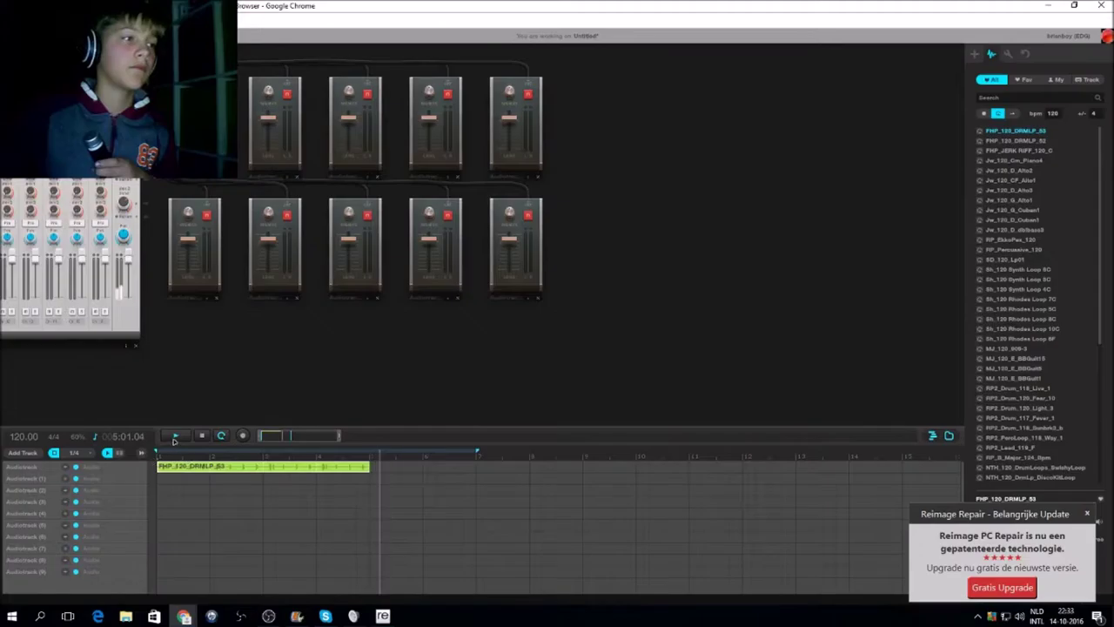
- Place FHP_JERK RIFF_120_C on the second track at bar 5 and extend the drum clip to bar 9
left_click_drag(1016, 155, 585, 446)
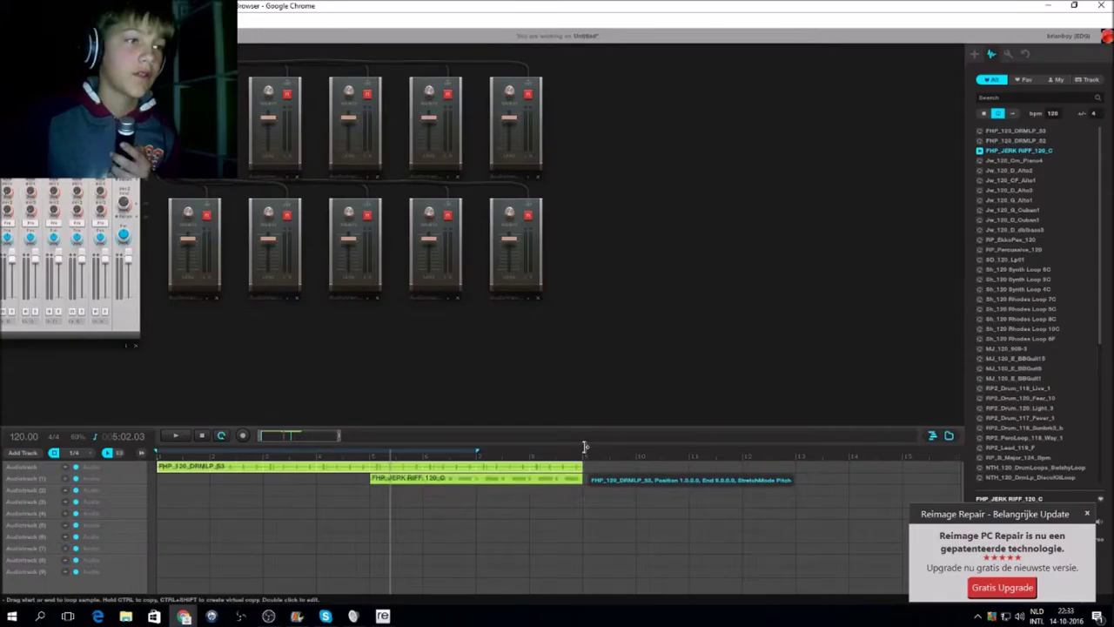
- Play the arrangement from the start with the loop range extended to bar 9, and pause near its end
left_click(141, 453)
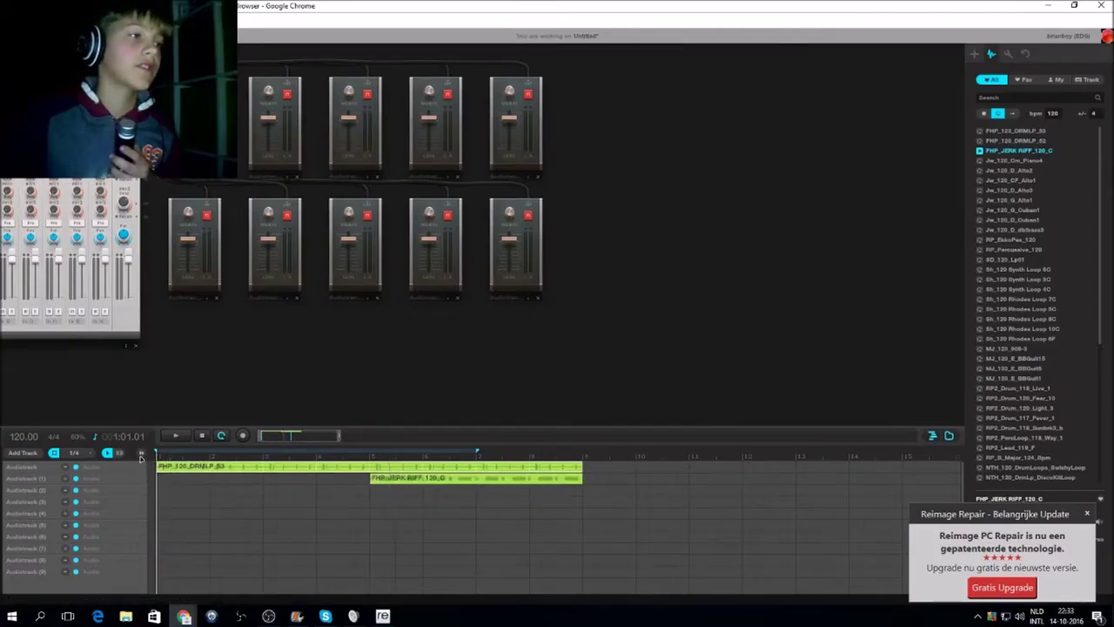
left_click(175, 436)
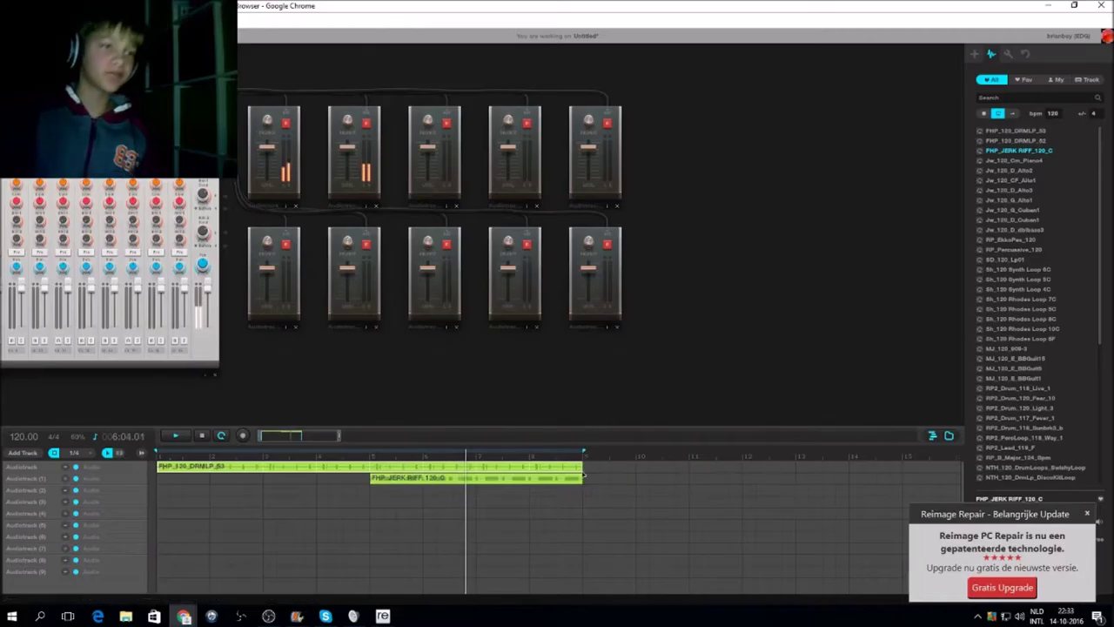
left_click(174, 436)
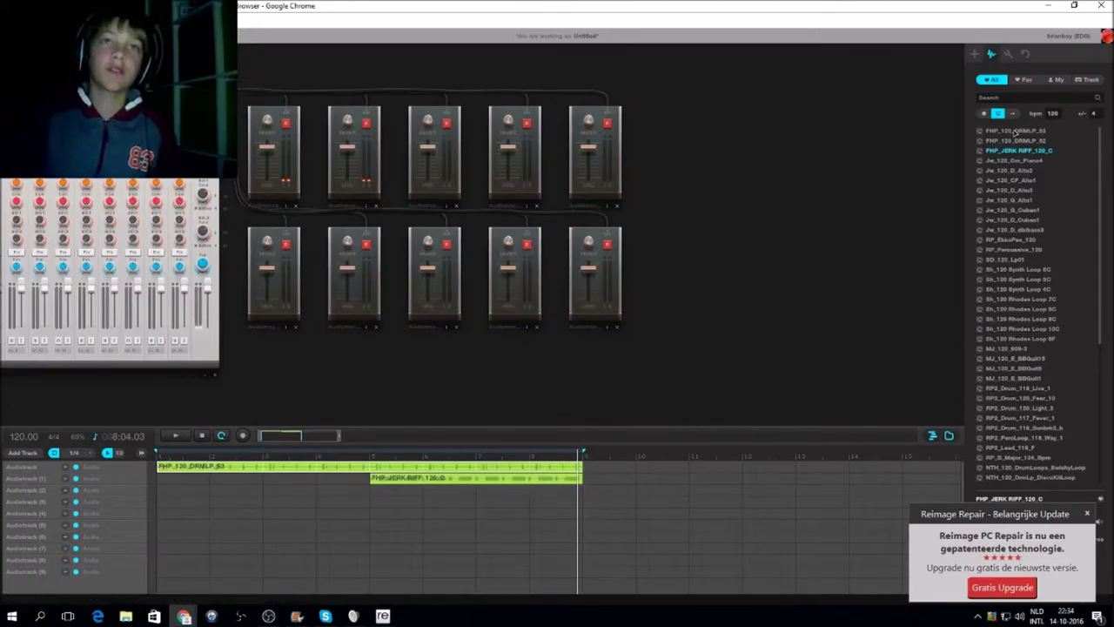
- Place another FHP_120_DRMLP_53 clip on the first track from bar 9, extend the loop range to bar 13, and play from the start
left_click_drag(1027, 130, 788, 467)
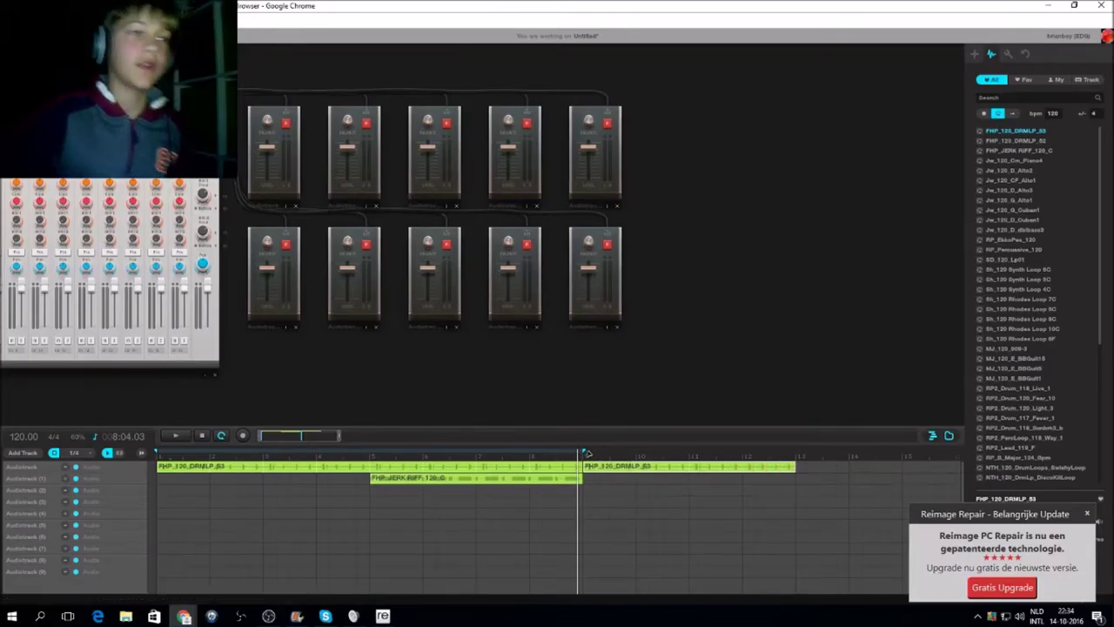
left_click(160, 457)
left_click(177, 436)
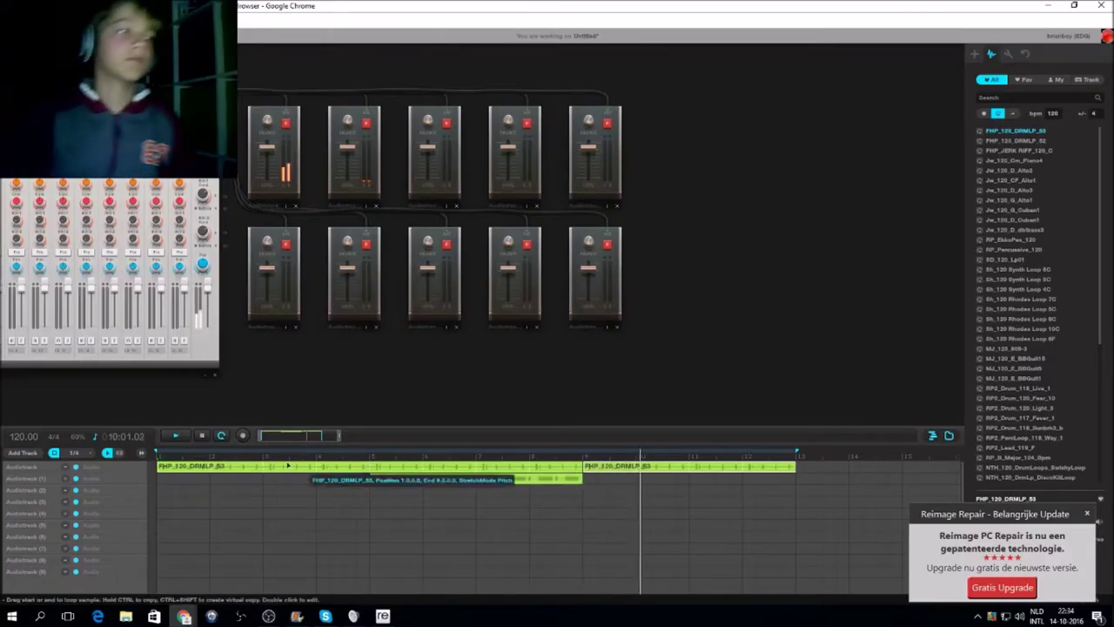
- Replace the second drum clip on the first track with FHP_120_DRMLP_52 on the third track, spanning bars 9 to 13
right_click(723, 468)
left_click(747, 554)
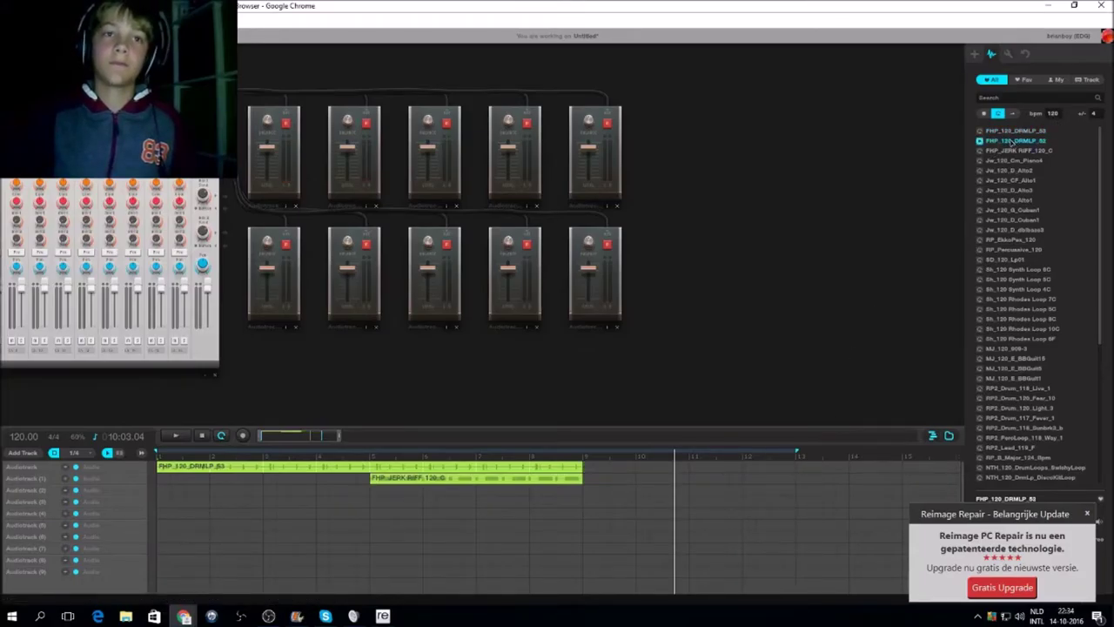
left_click_drag(664, 461, 593, 494)
left_click_drag(687, 492, 794, 488)
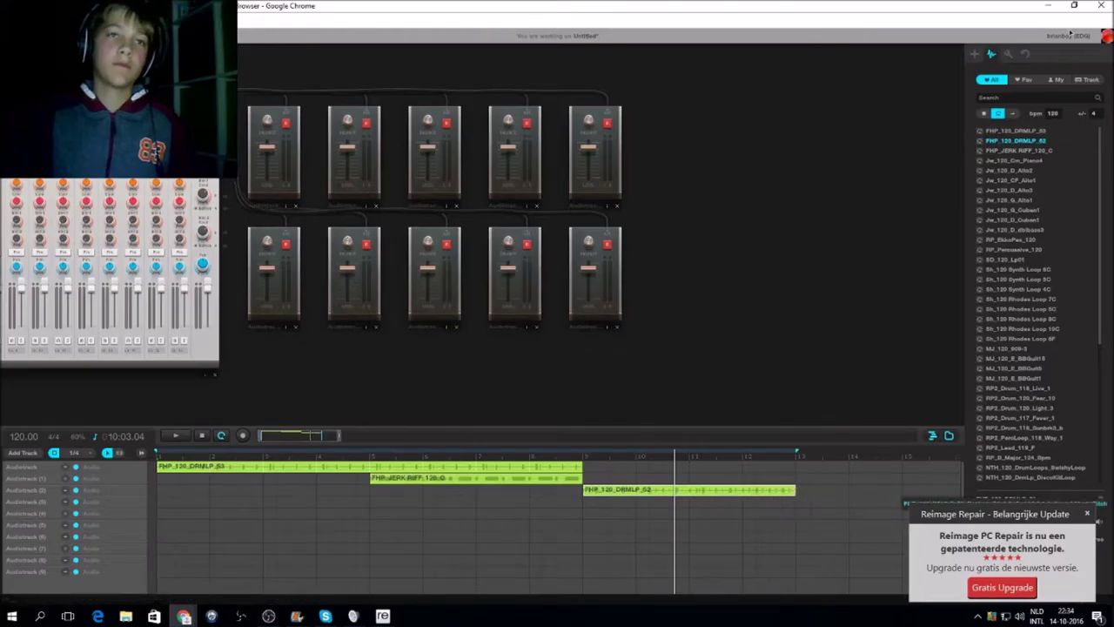
- Play the arrangement from the start and dismiss the Reimage Repair pop-up
left_click(158, 454)
key("space")
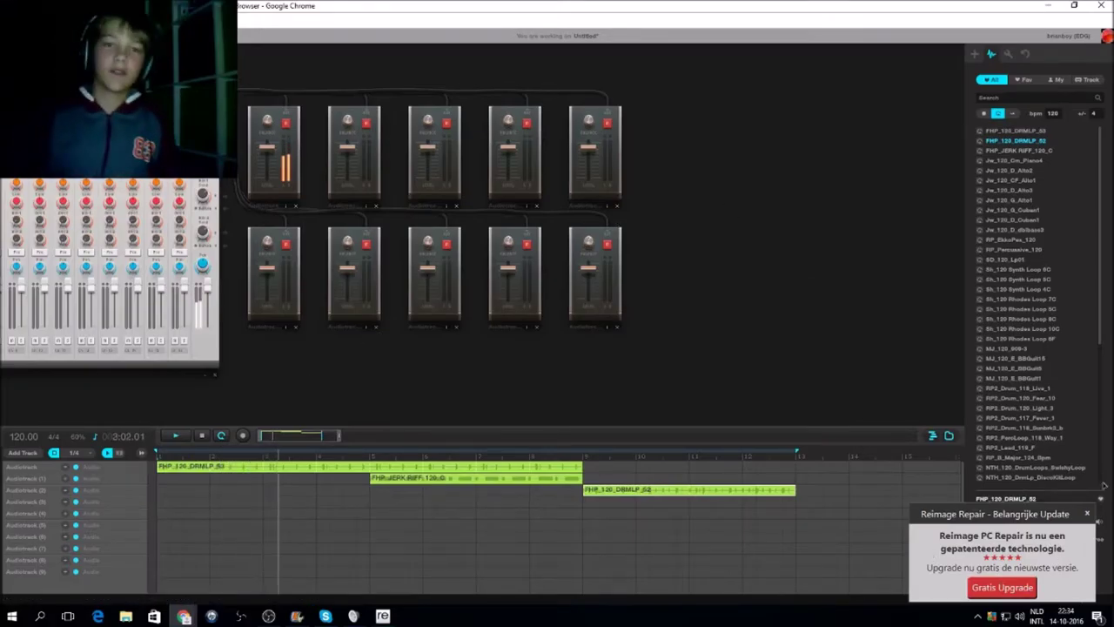
left_click(1086, 519)
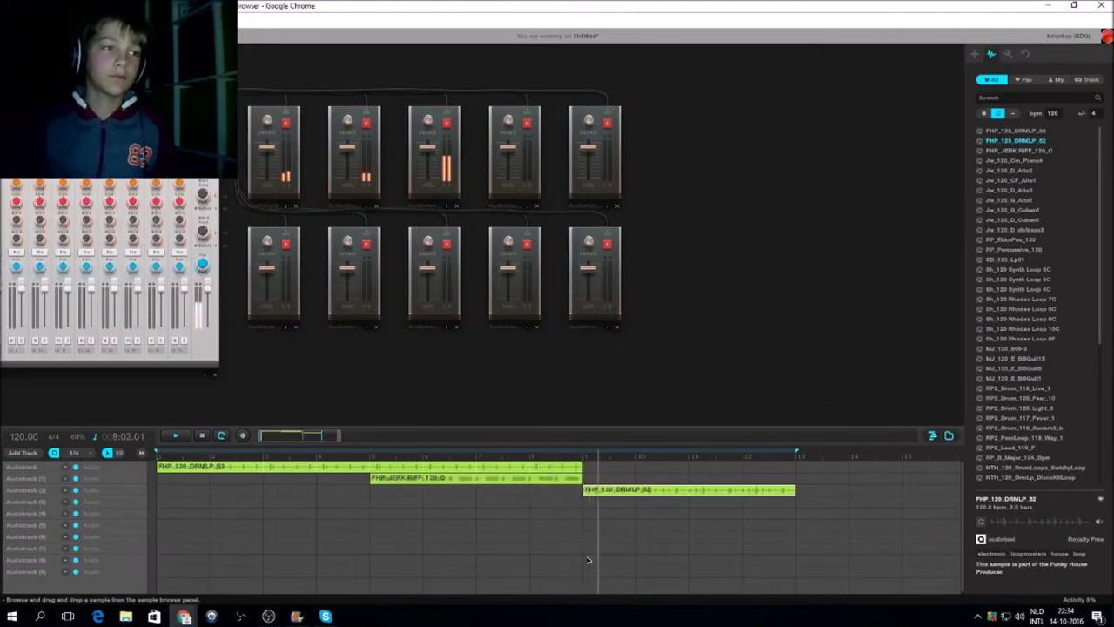
- Place FHP_JERK RIFF_120_C on the second track at bar 9, and extend it and the FHP_120_DRMLP_52 clip to bar 16
left_click_drag(1023, 150, 589, 479)
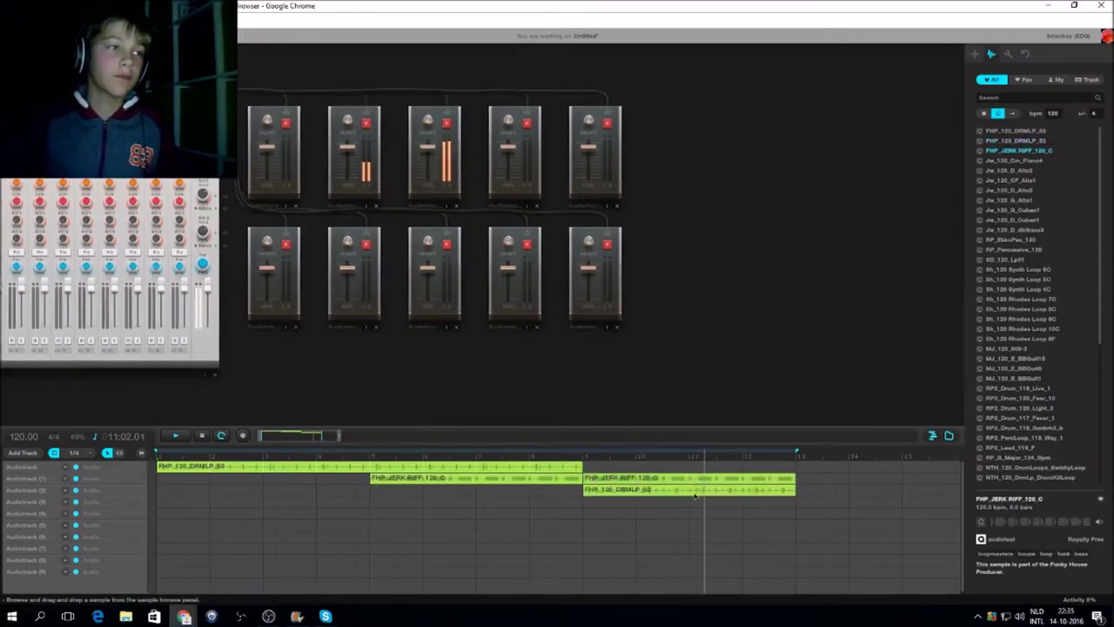
left_click(177, 435)
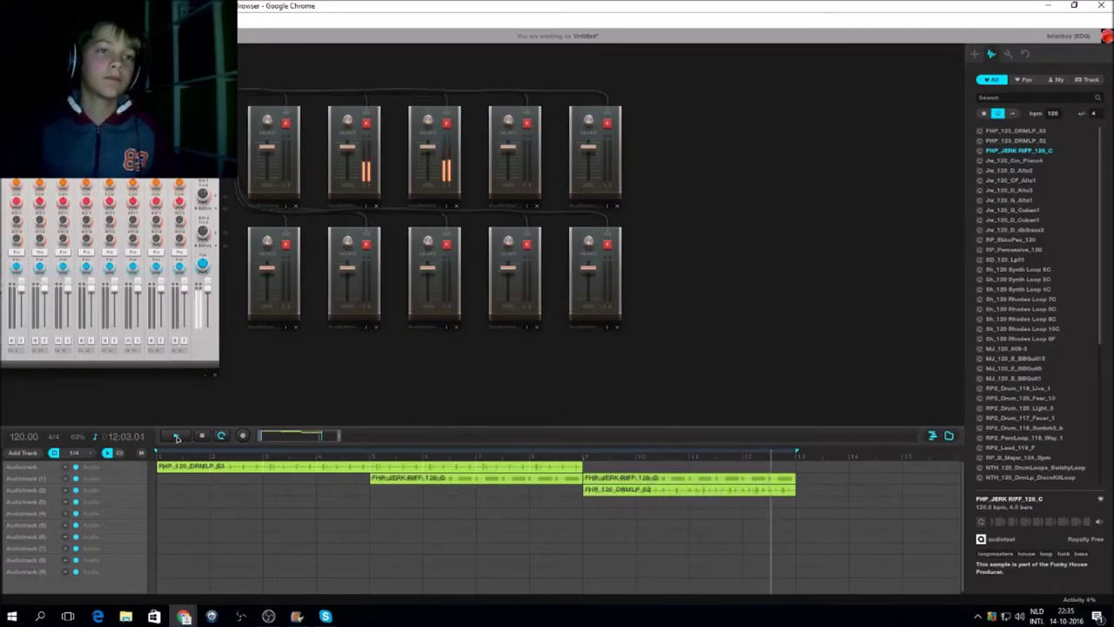
left_click_drag(795, 478, 900, 492)
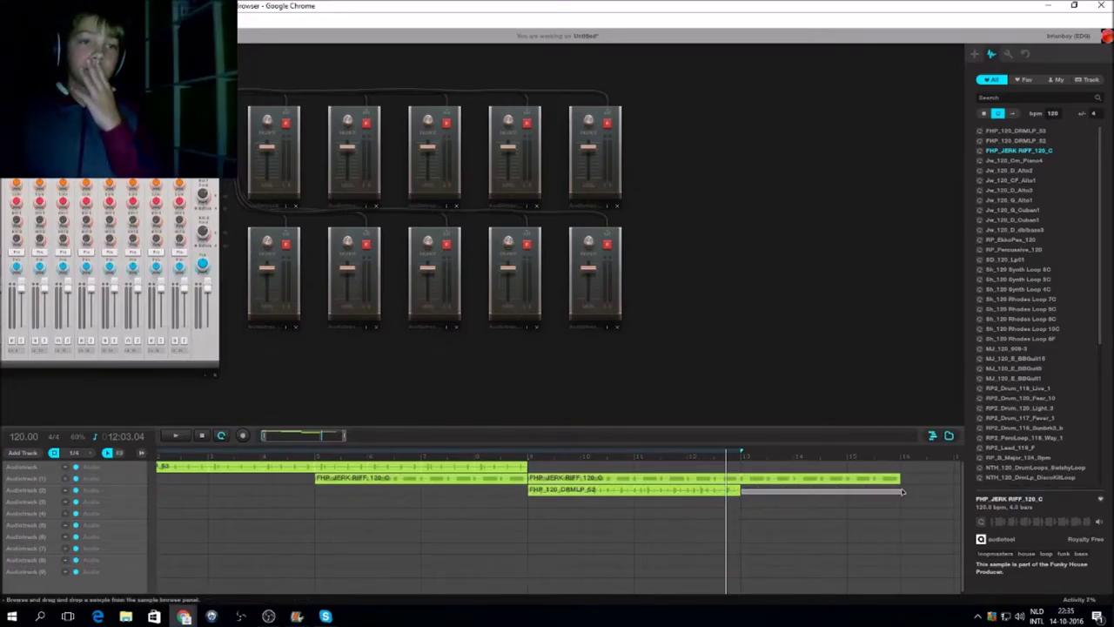
left_click_drag(740, 490, 899, 491)
- Preview the 120 bpm loops in the library from Jw_120_Cm_Piano4 down to RP_Percussive_120
left_click(1010, 161)
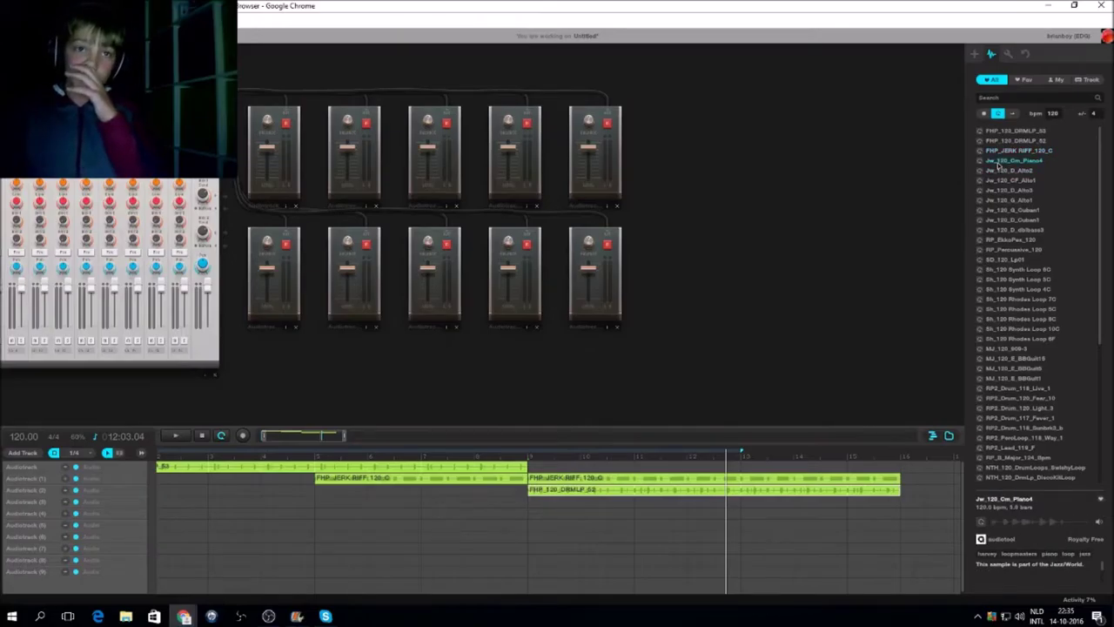
left_click(1030, 171)
left_click(1027, 181)
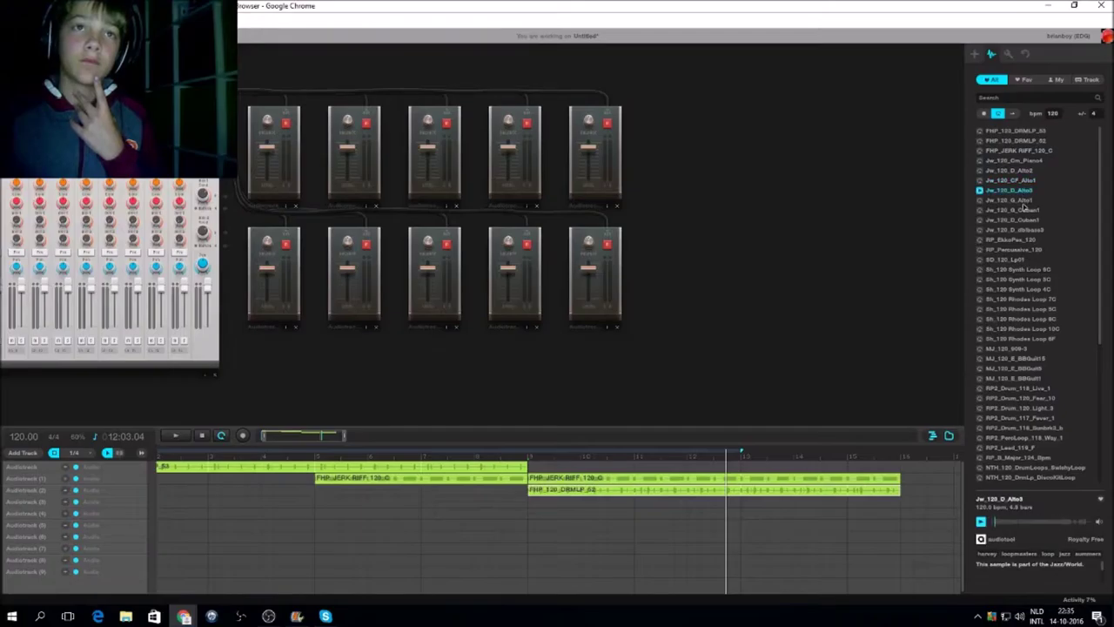
left_click(1024, 200)
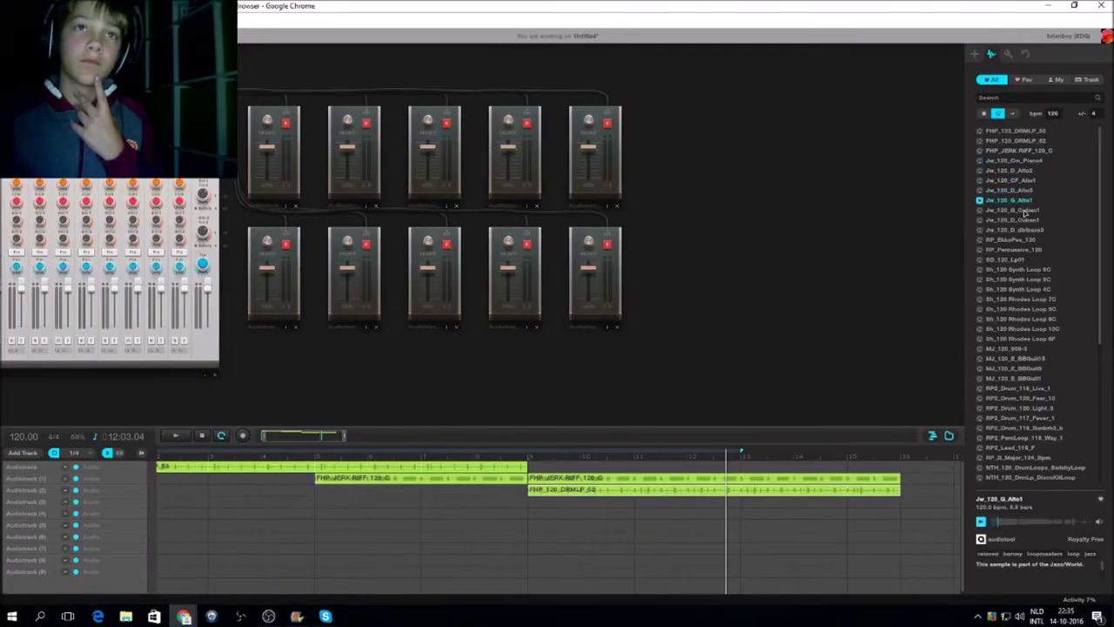
left_click(1025, 210)
left_click(1025, 220)
left_click(1023, 229)
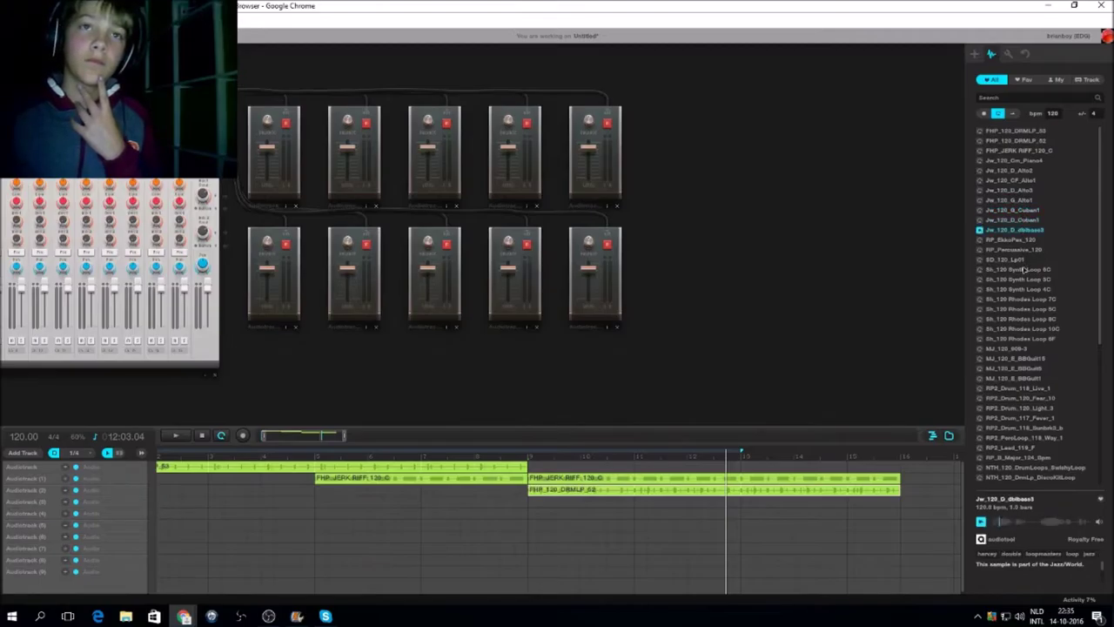
left_click(1023, 240)
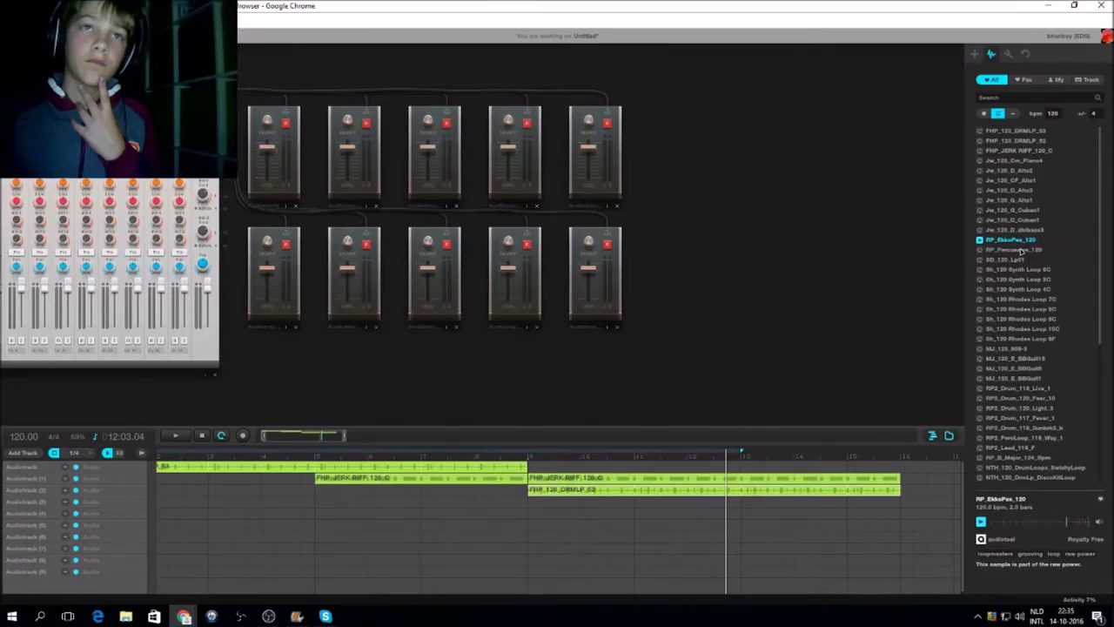
left_click(1021, 250)
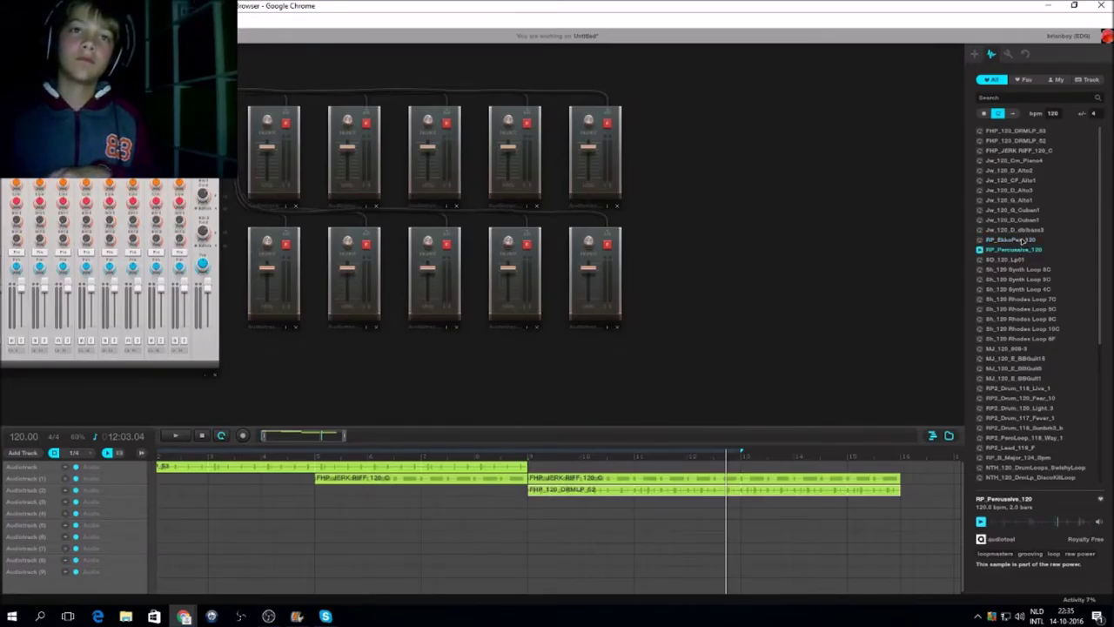
- Browse all sample types in the library and preview several DC, FHP and Jw samples, including FHP_JERK RIFF_120_C
left_click(983, 113)
scroll(1007, 152, "down", 2)
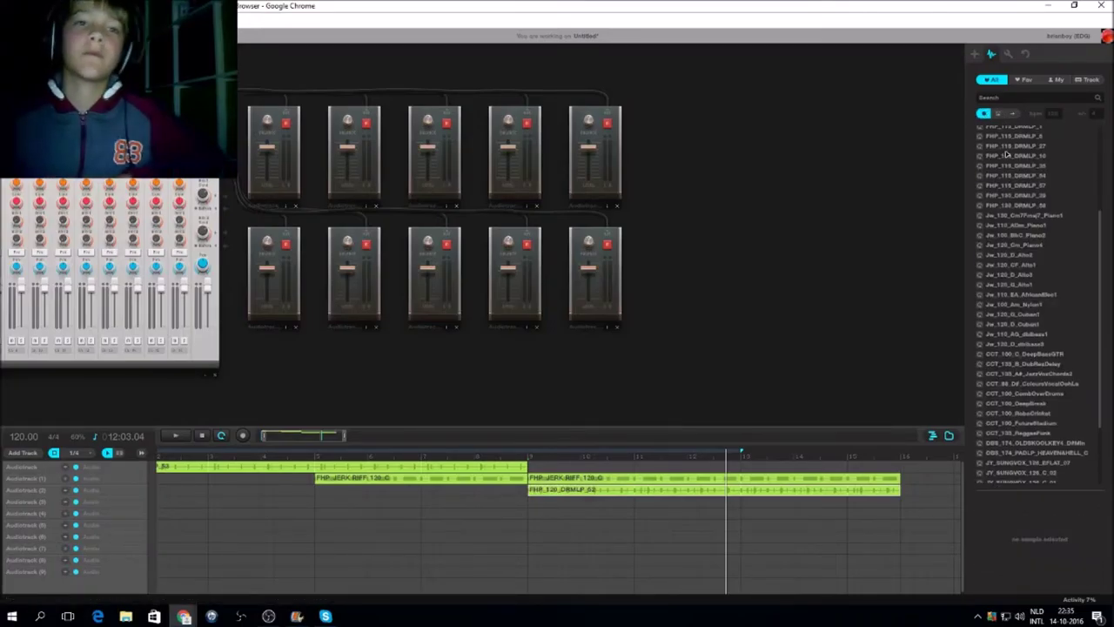
scroll(1007, 153, "down", 1)
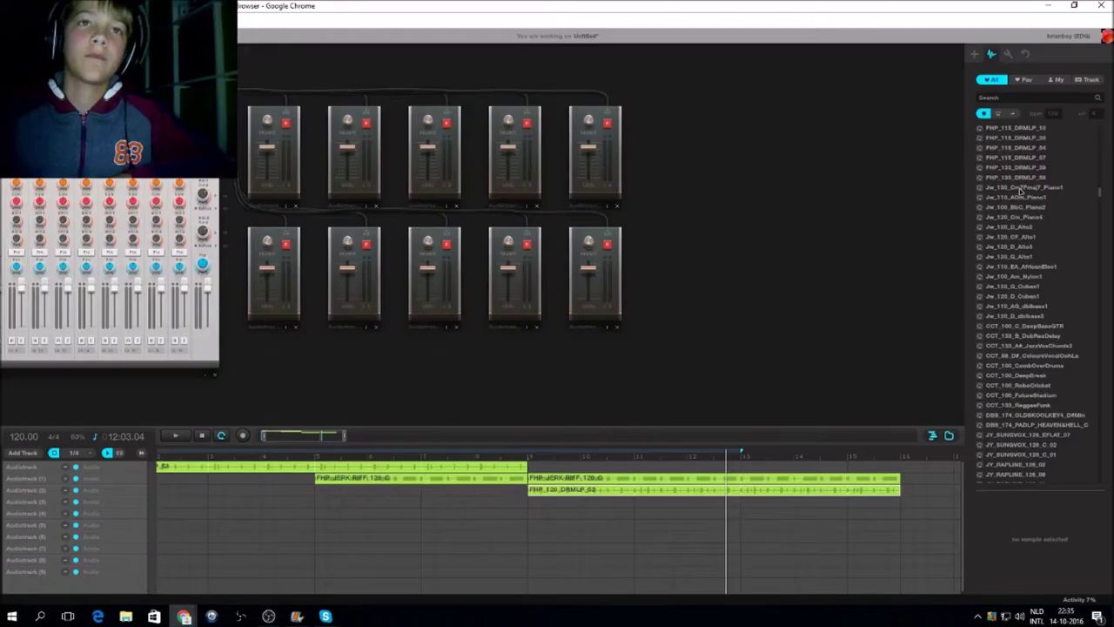
scroll(1020, 190, "up", 3)
left_click(1002, 131)
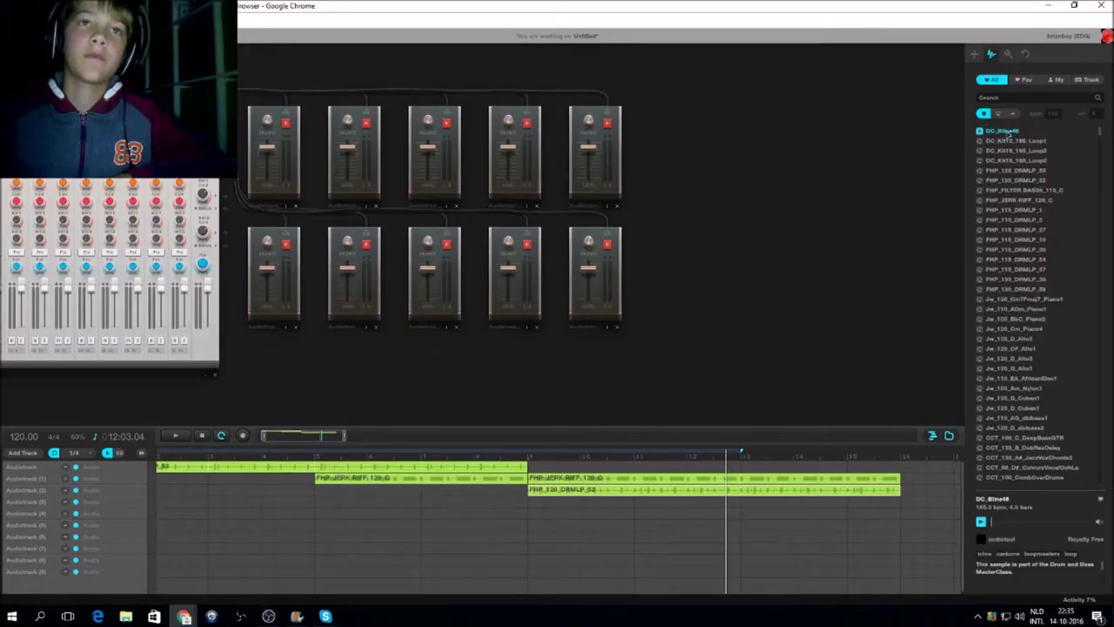
left_click(1011, 142)
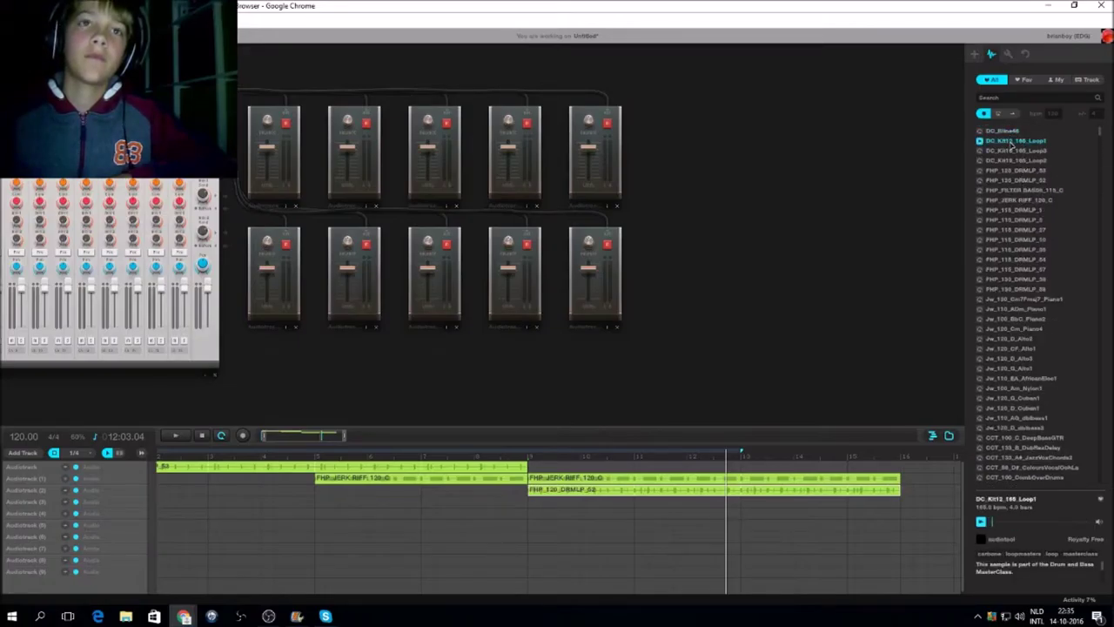
left_click(1018, 151)
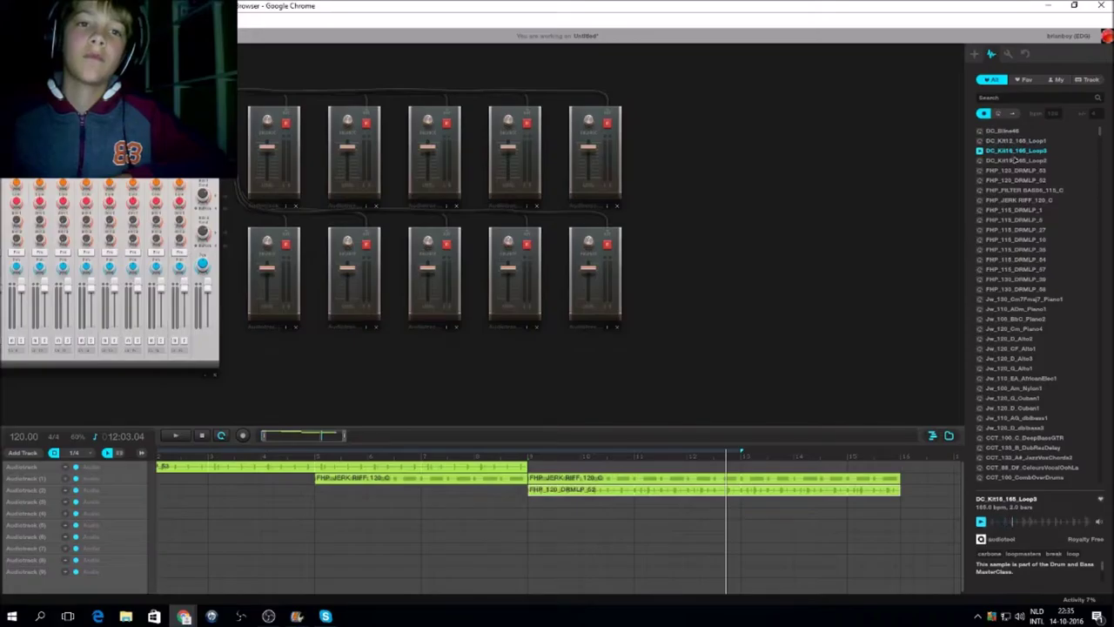
left_click(1020, 170)
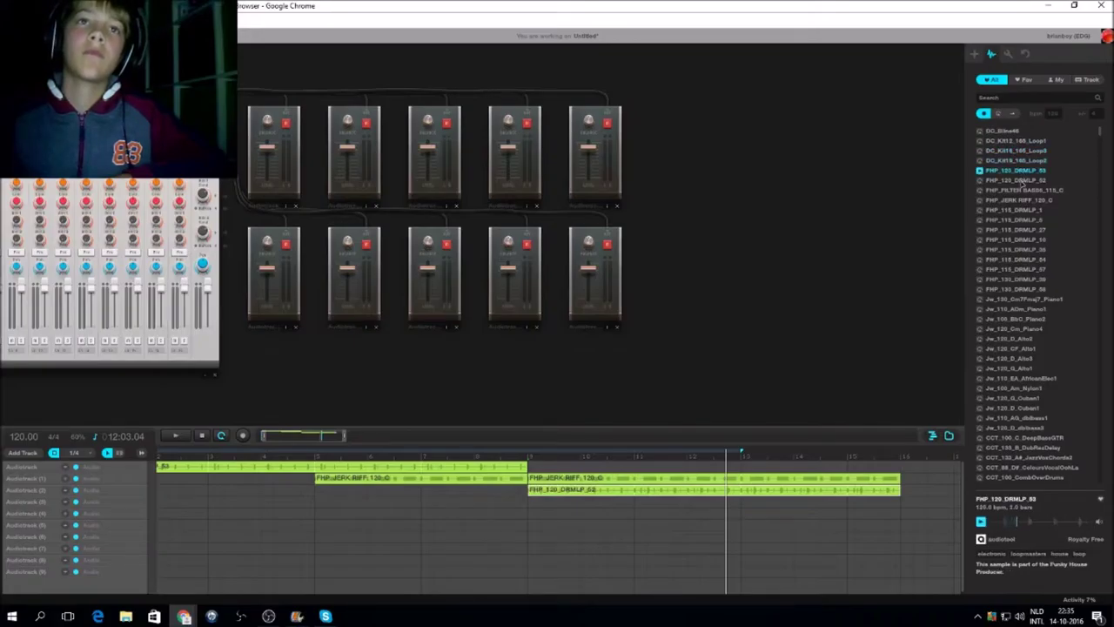
left_click(1022, 200)
left_click(1020, 191)
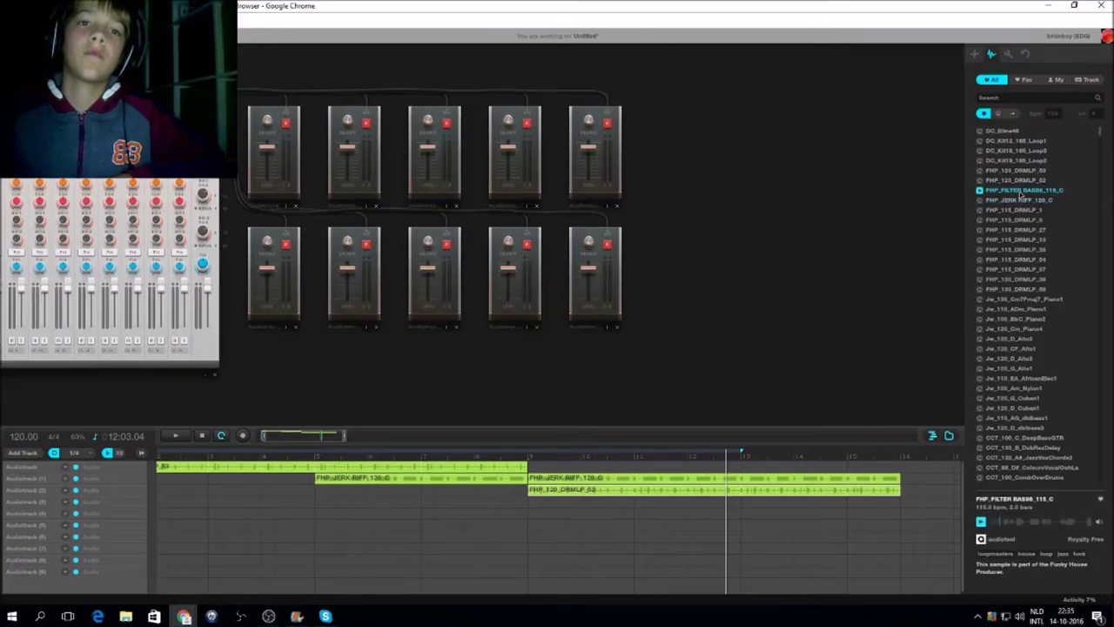
left_click(1014, 201)
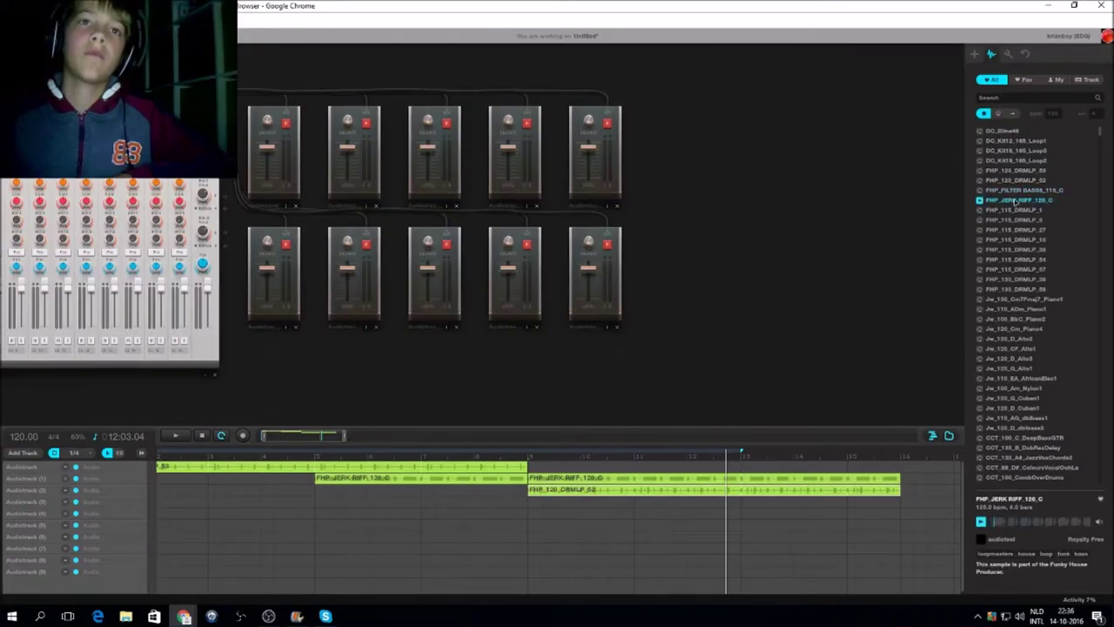
left_click(1042, 300)
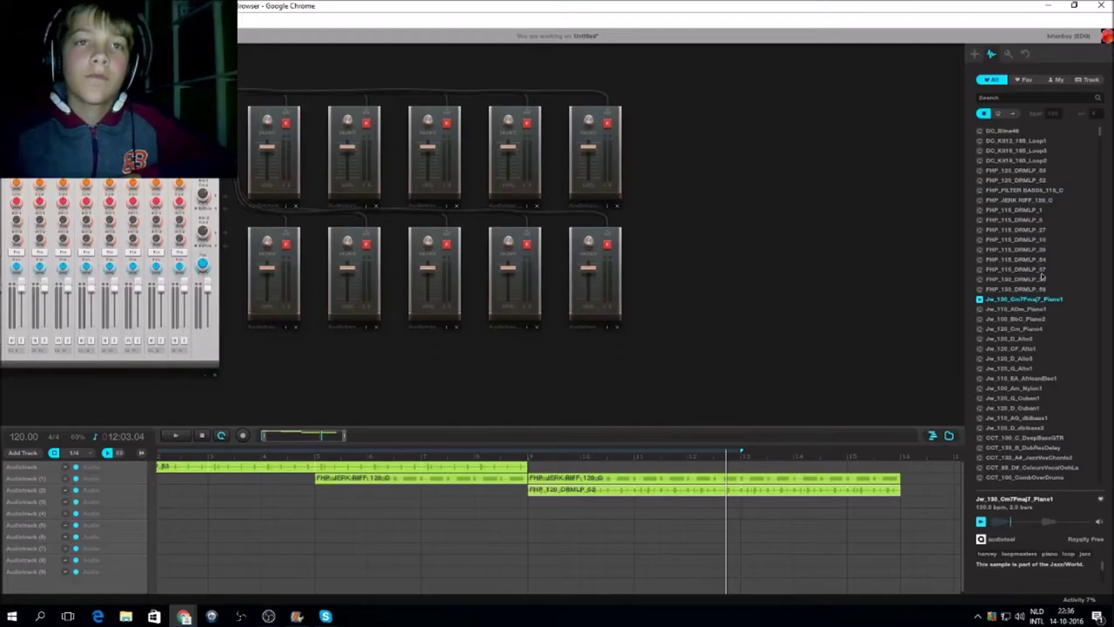
- Browse the one-shot samples and preview GB_Sizzle_Stab and GB_Killah_Snare4
left_click(1011, 115)
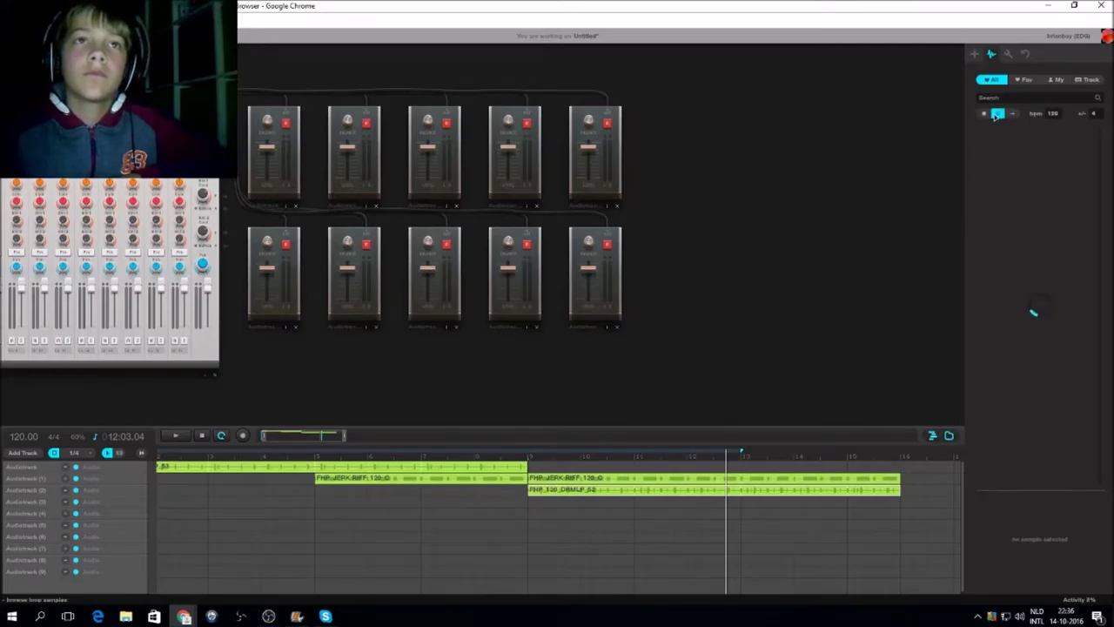
left_click(1011, 115)
left_click(1009, 131)
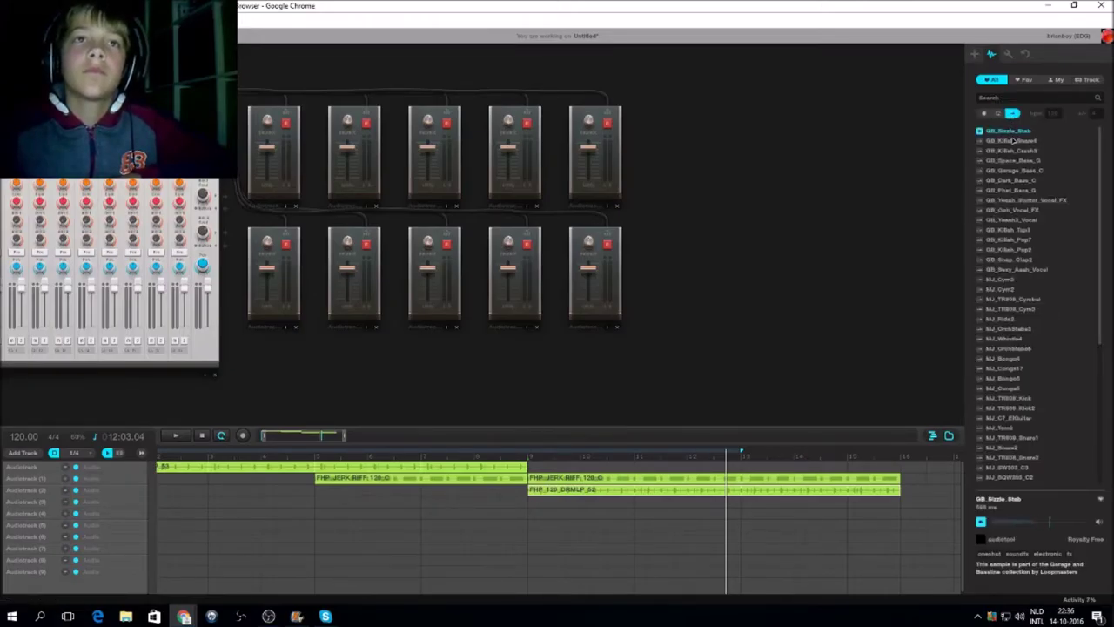
scroll(1025, 190, "down", 2)
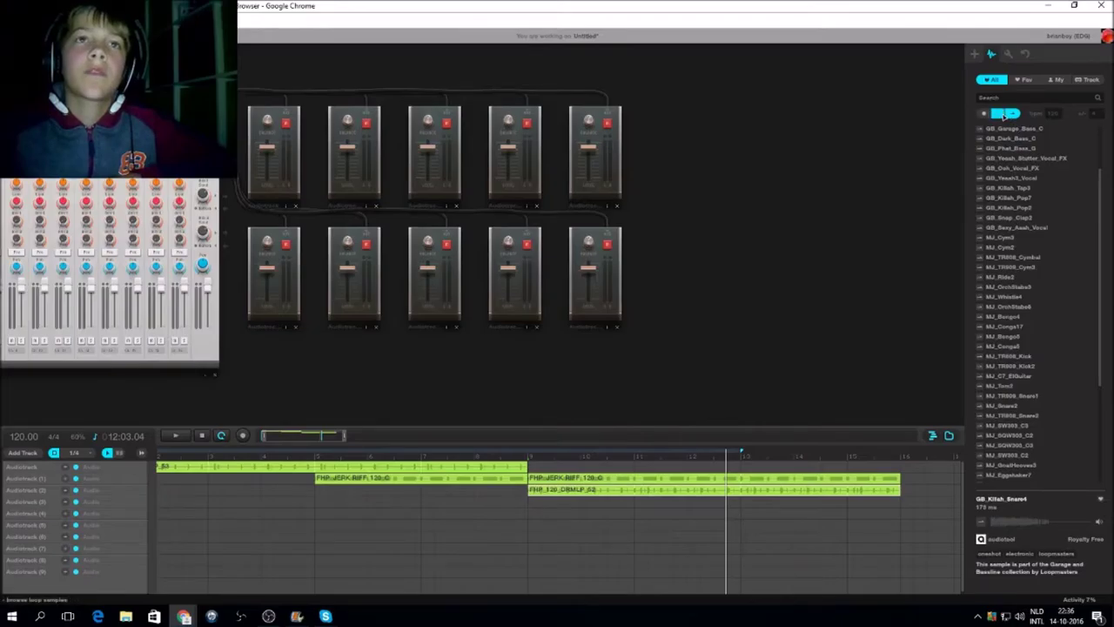
- Return to the loop samples and preview several around 120 bpm, including RP_Percussive_120, MJ_120_909-3 and RP2_Lead_119_F
left_click(1000, 114)
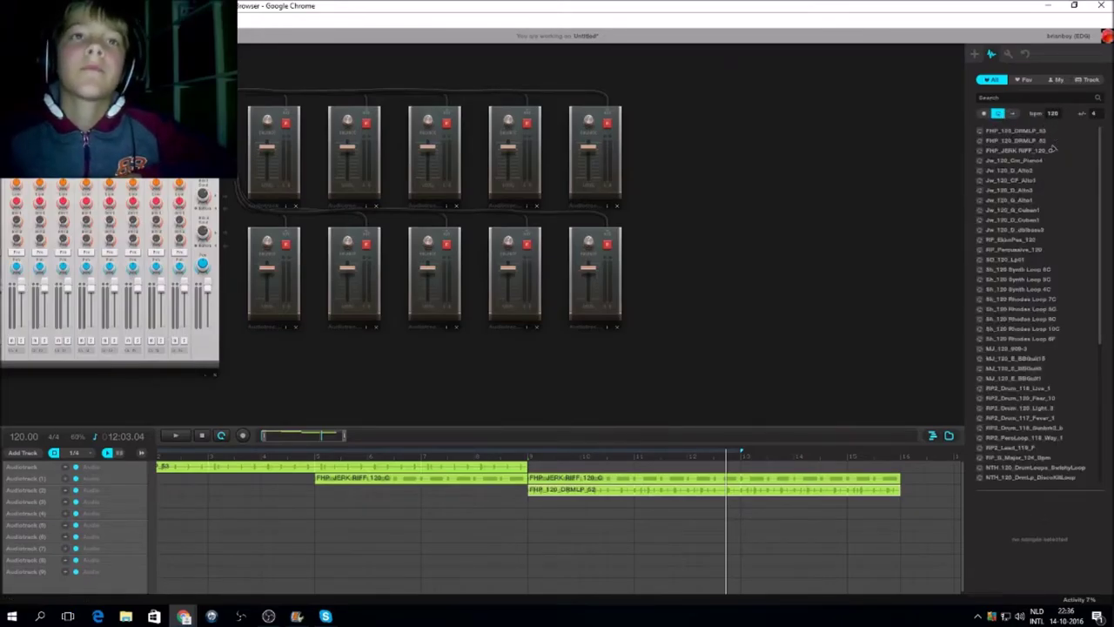
left_click(1014, 240)
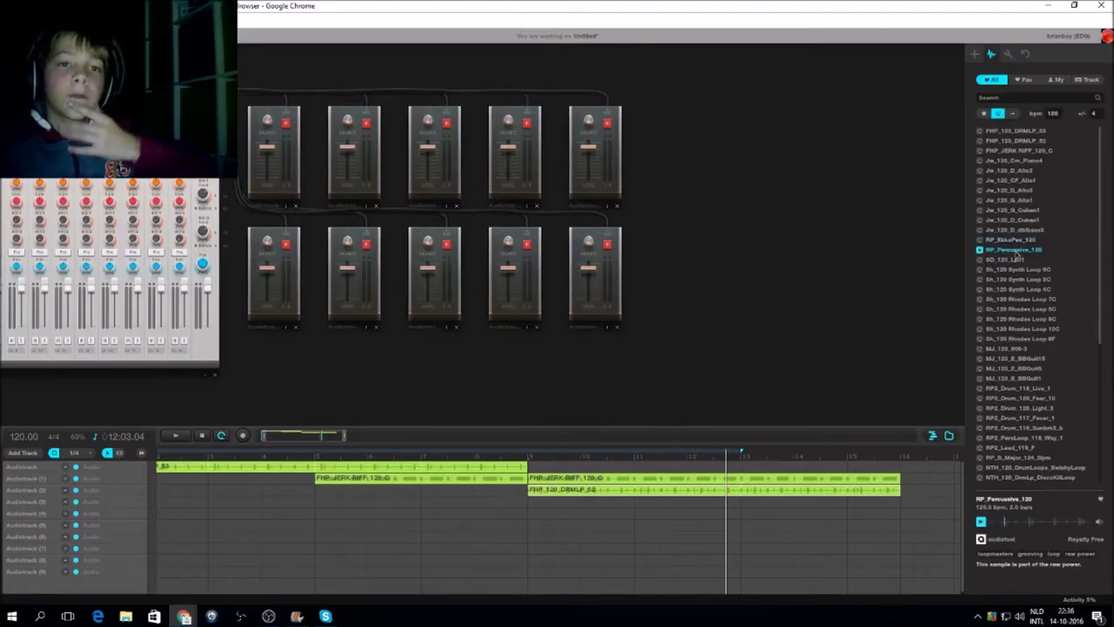
left_click(1010, 348)
left_click(1020, 447)
scroll(1029, 391, "down", 1)
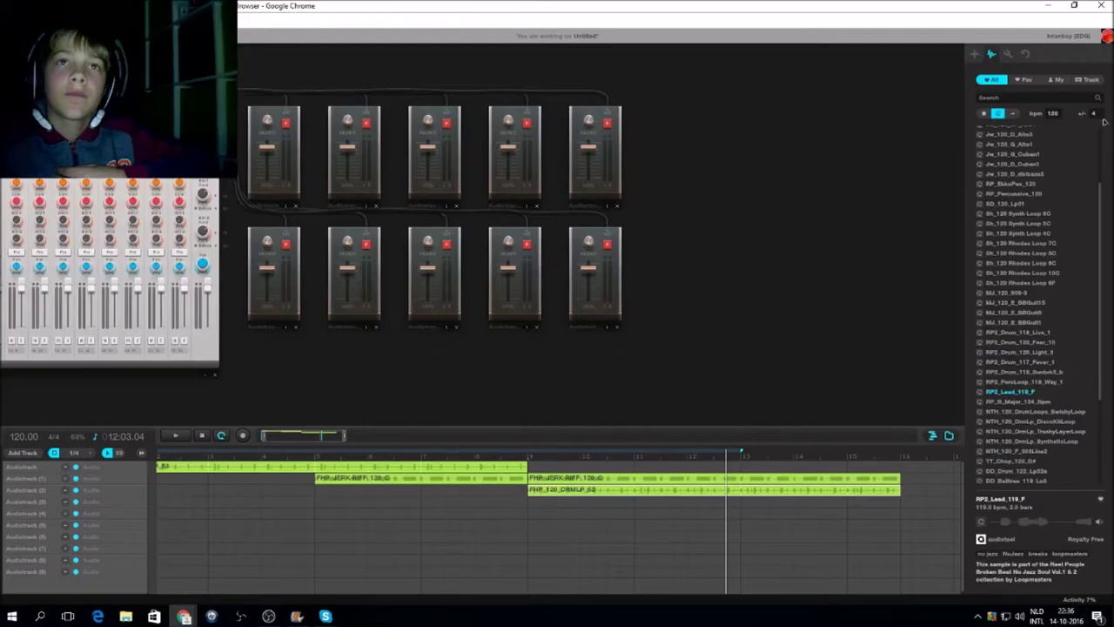
scroll(1011, 213, "up", 1)
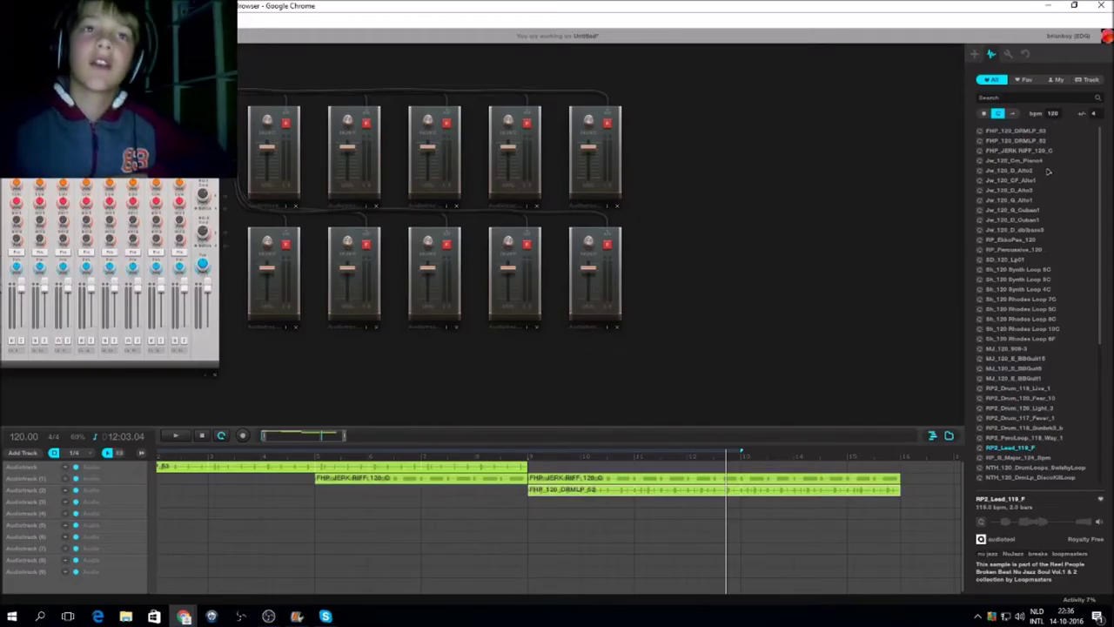
left_click(1025, 241)
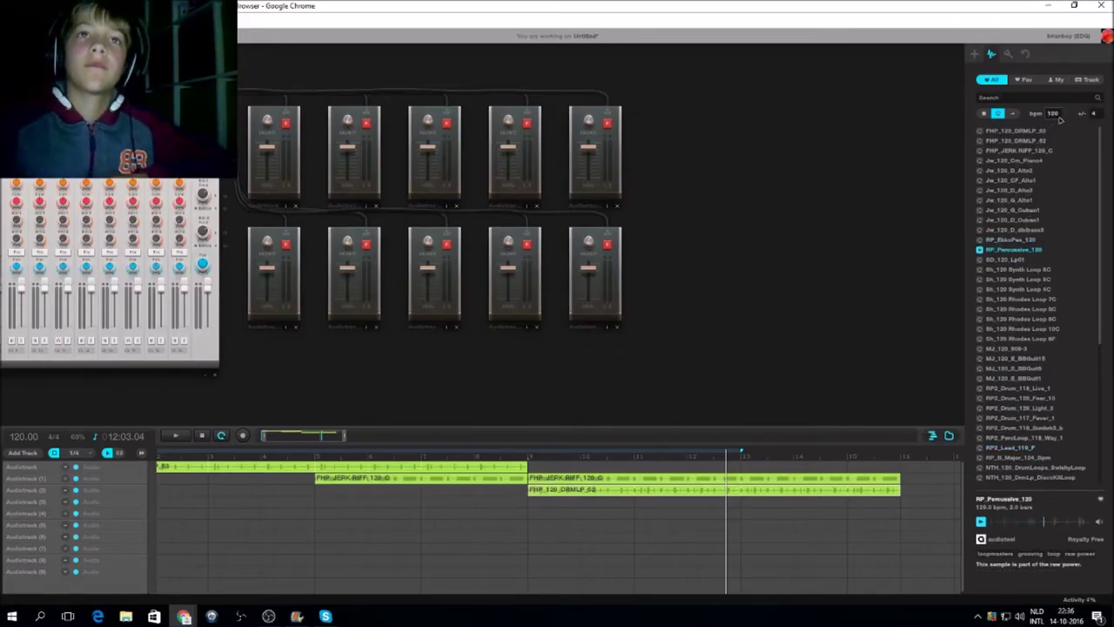
- Set the library's tempo filter to 130 bpm and preview the JY_SpaceDisco loop and the second FHP_130 drum loop
key("BackSpace")
key("BackSpace")
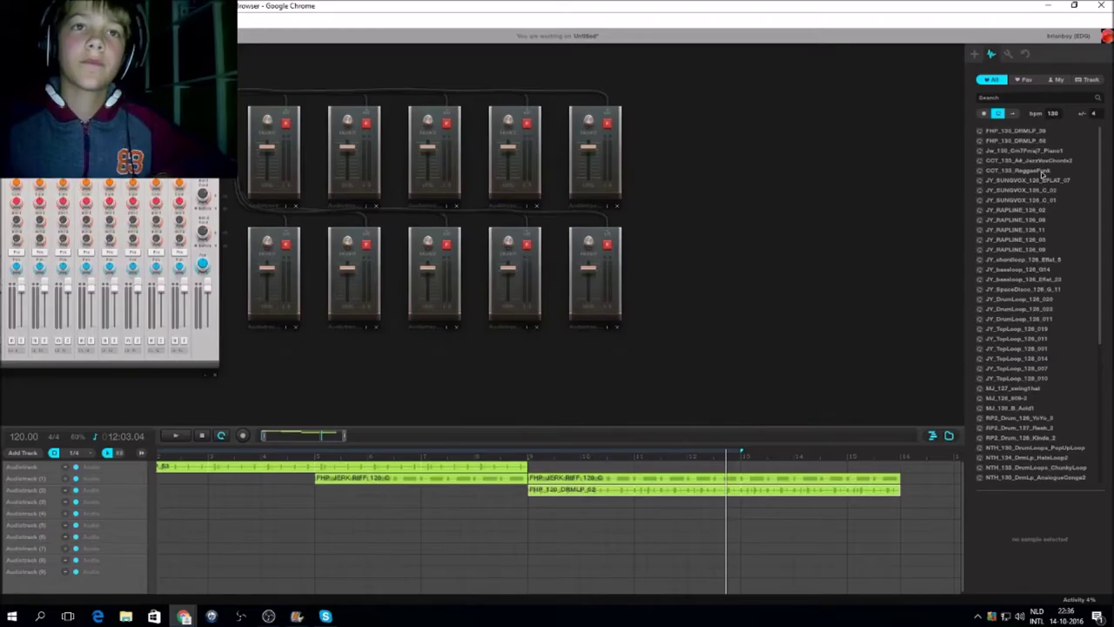
left_click(1039, 278)
left_click(1030, 290)
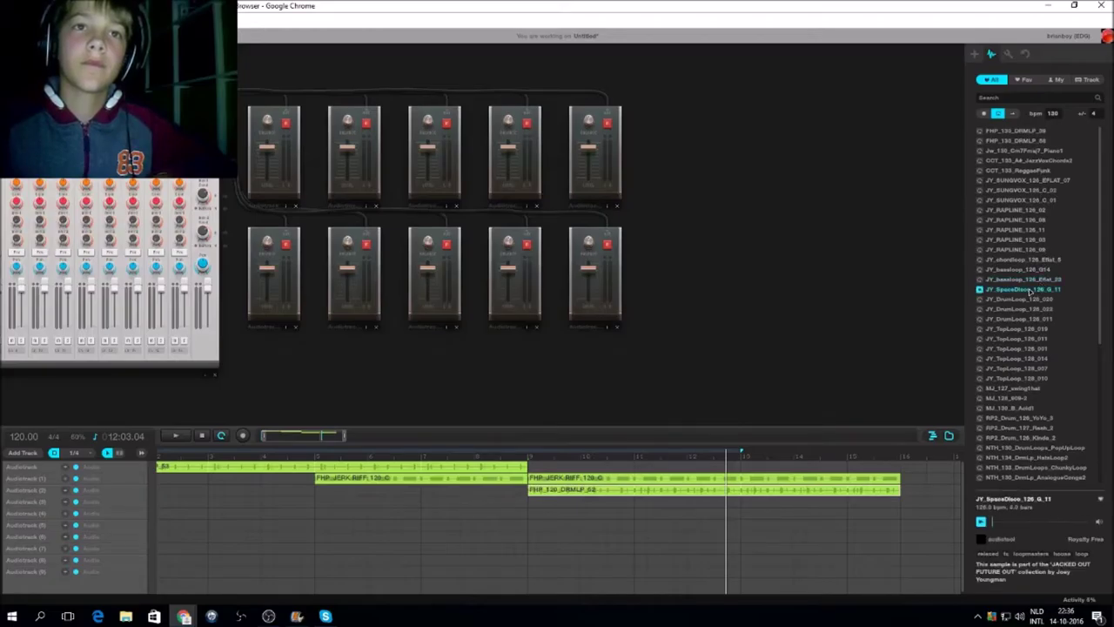
left_click(1005, 140)
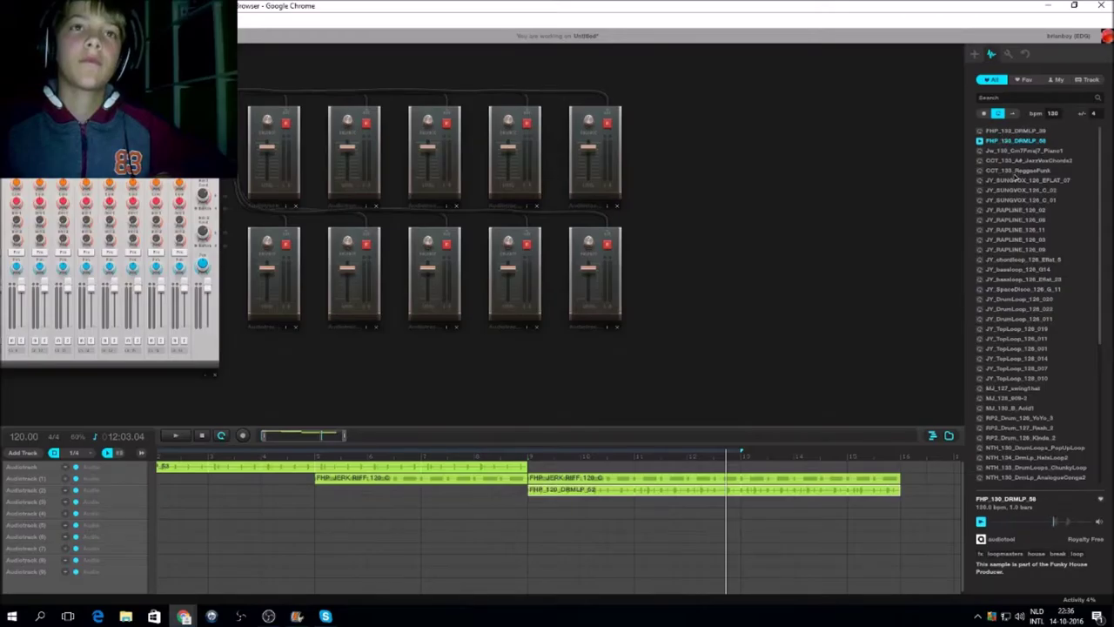
- Look over the keyboard and MIDI control assignments and the project's edit history, and return to the sample library
left_click(1007, 54)
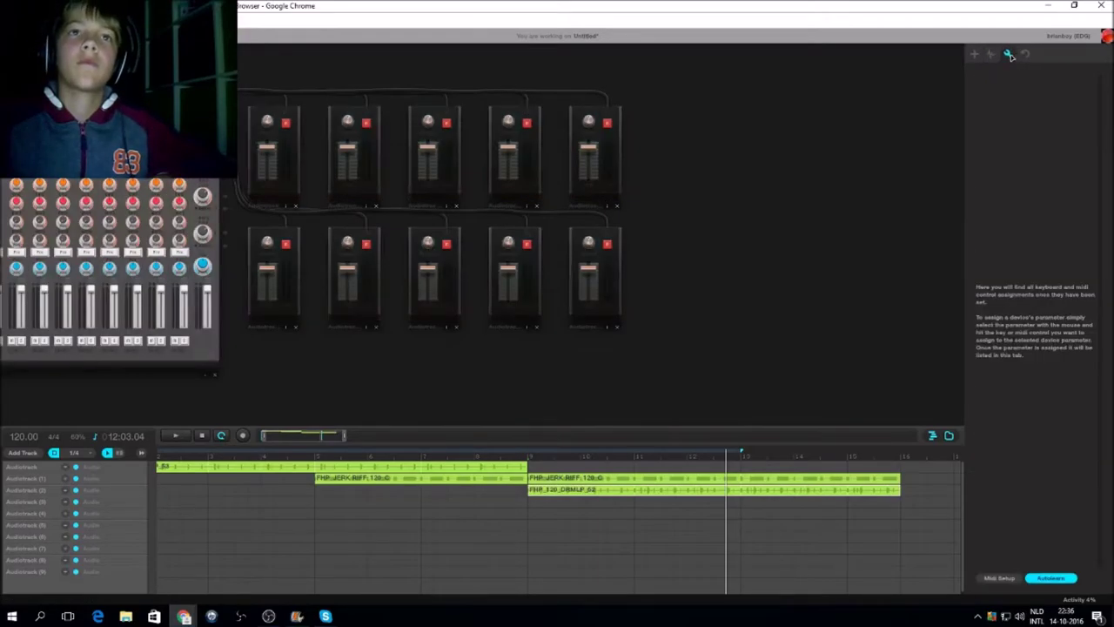
left_click(1027, 54)
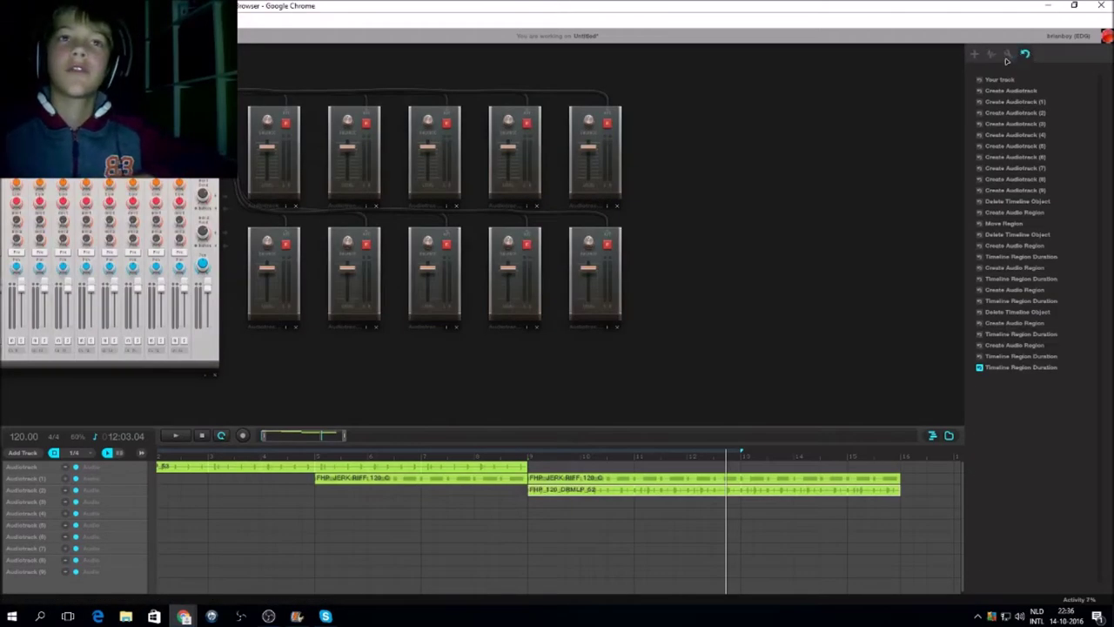
left_click(991, 54)
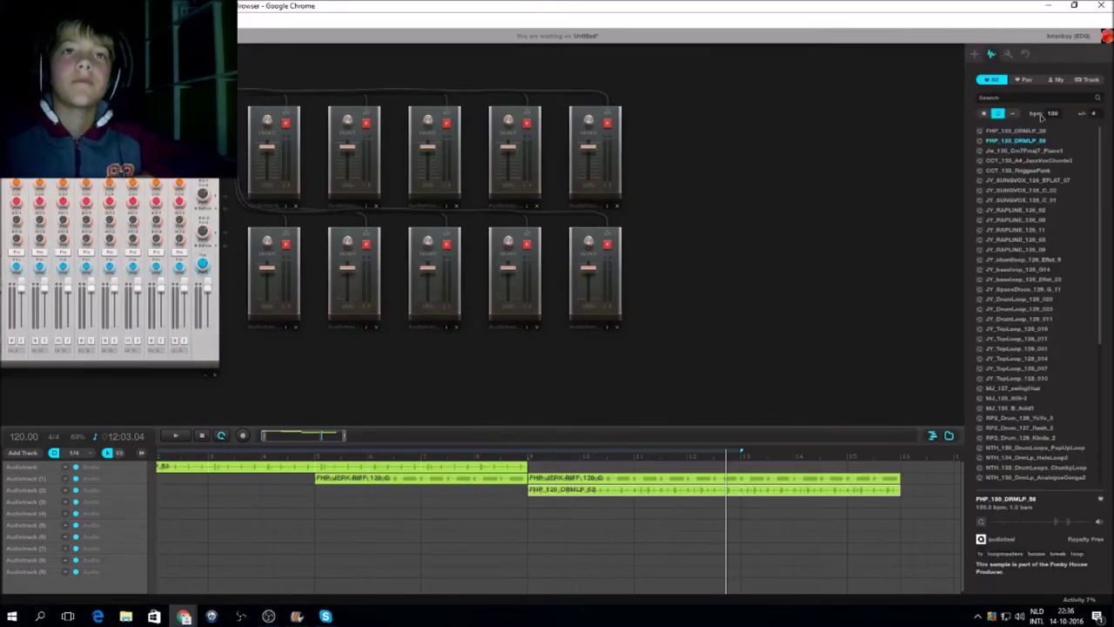
- Check the library's favourite samples and those used in this track, preview the track's FHP_120_DRMLP_52 loop, and return to all samples
left_click(1087, 79)
left_click(1025, 79)
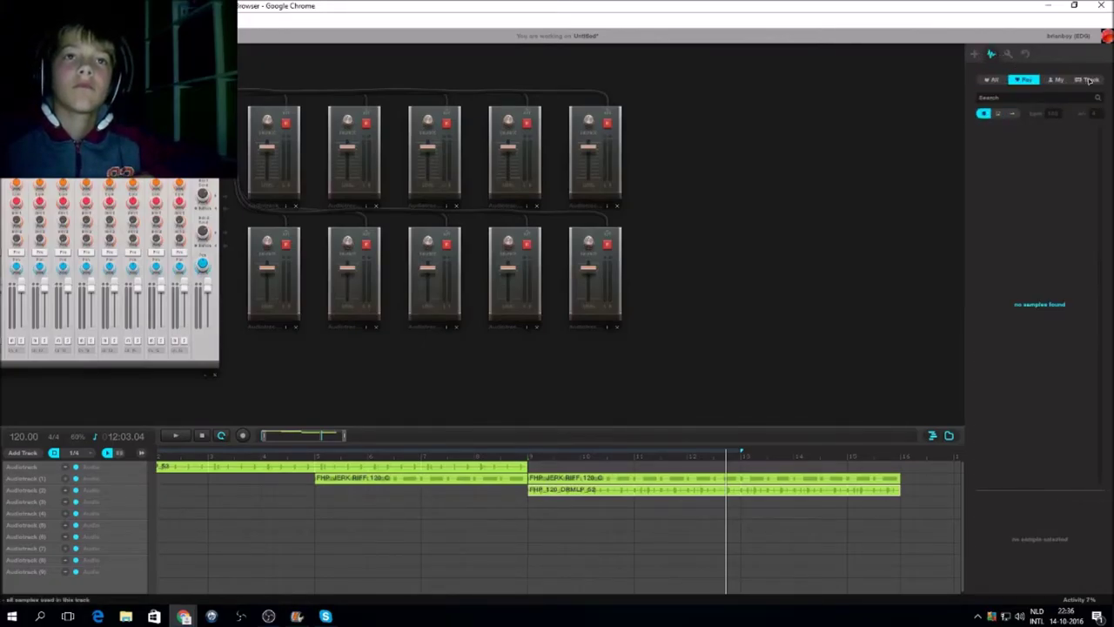
left_click(1028, 80)
left_click(1012, 113)
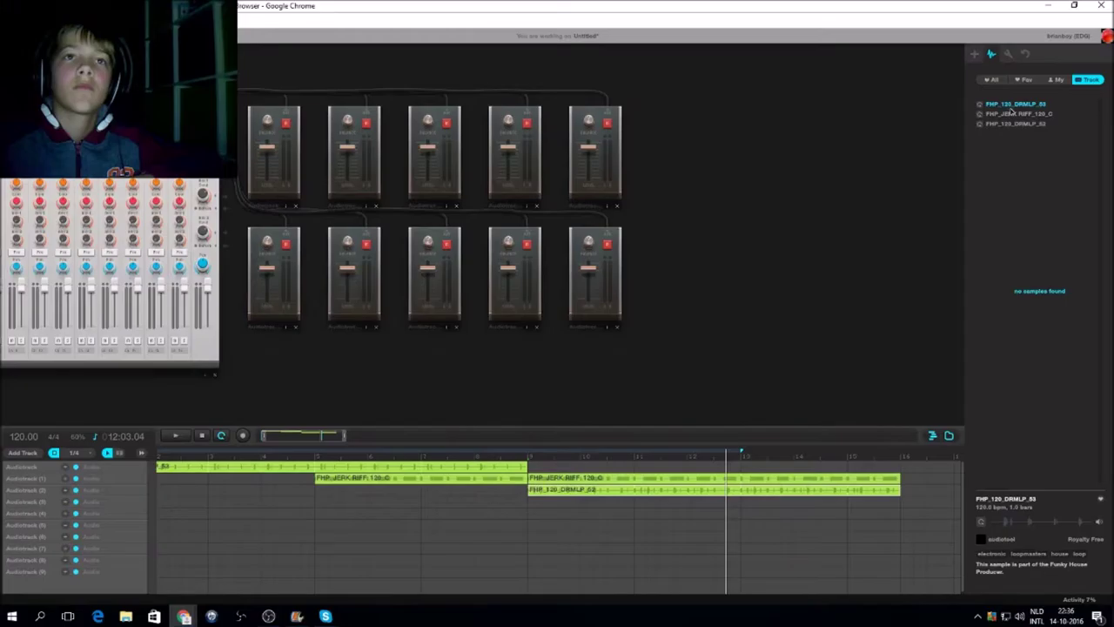
left_click(992, 79)
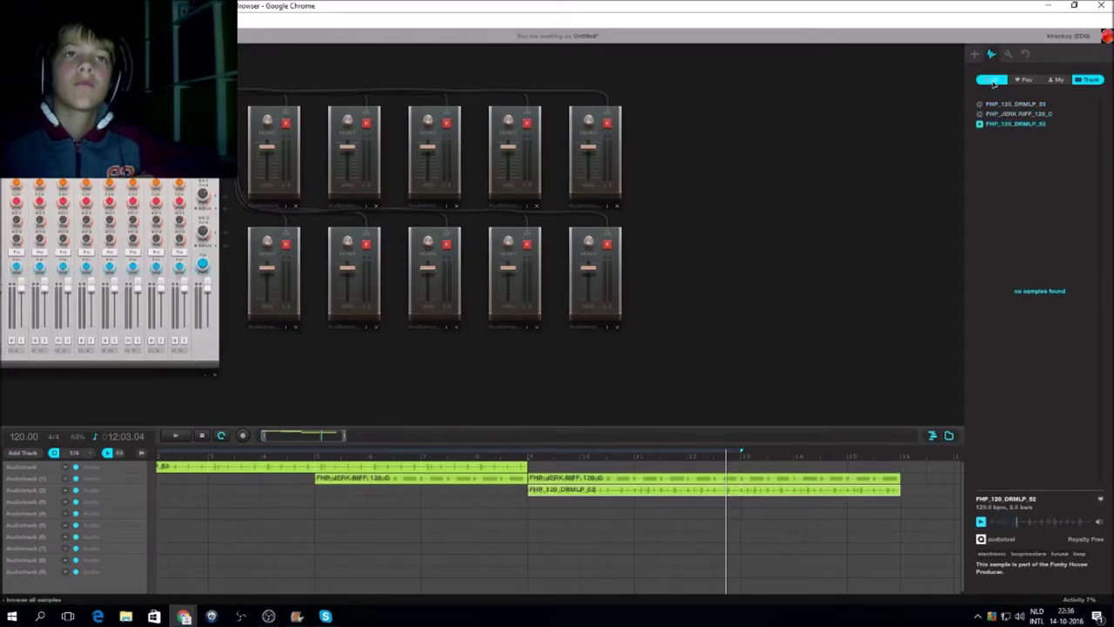
- Preview several loops around 130 bpm, including JY_TopLoop_126_019, MJ_130_B_Acid1, RP2_Drum_126_YoYo_3, HB_130_HitTheHut and HB_130_Madness
scroll(1025, 210, "down", 3)
left_click(1014, 191)
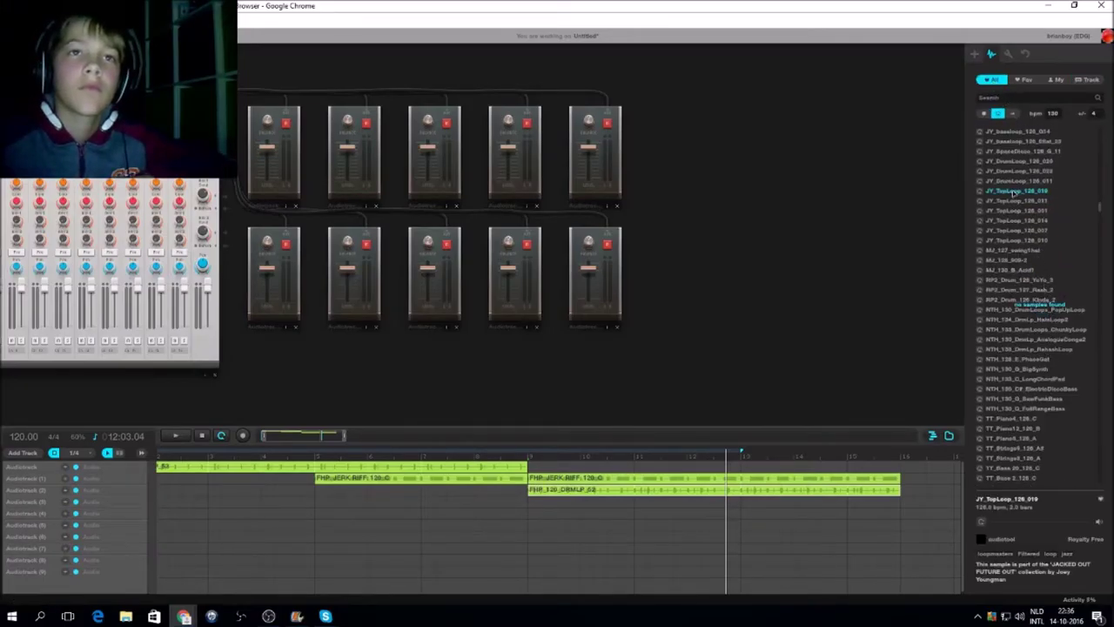
left_click(1015, 201)
left_click(1008, 273)
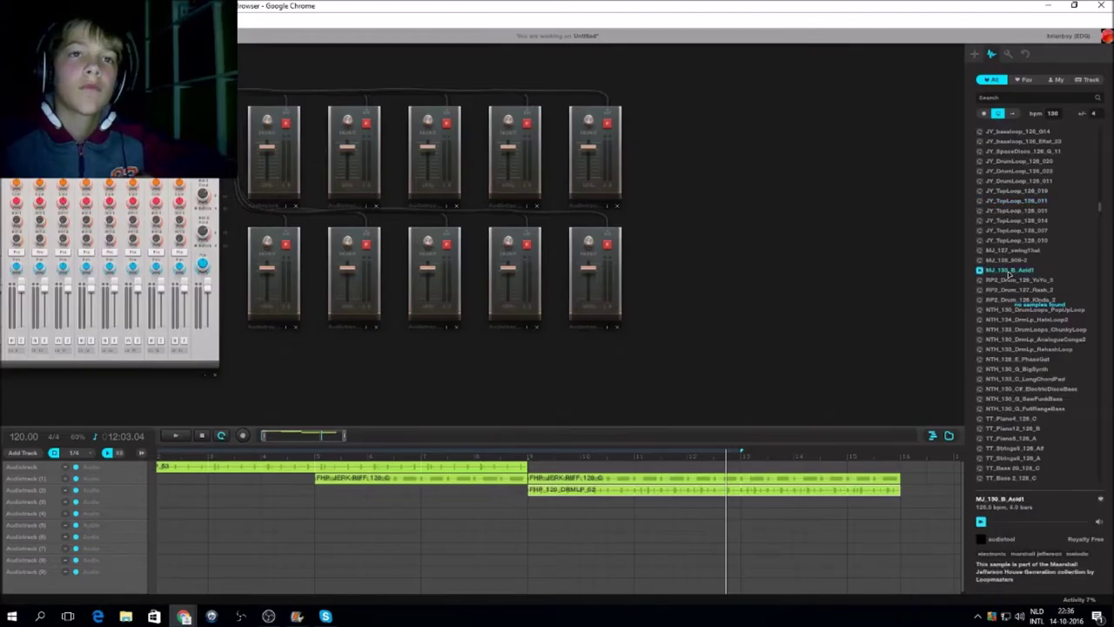
left_click(1019, 281)
scroll(1030, 383, "down", 3)
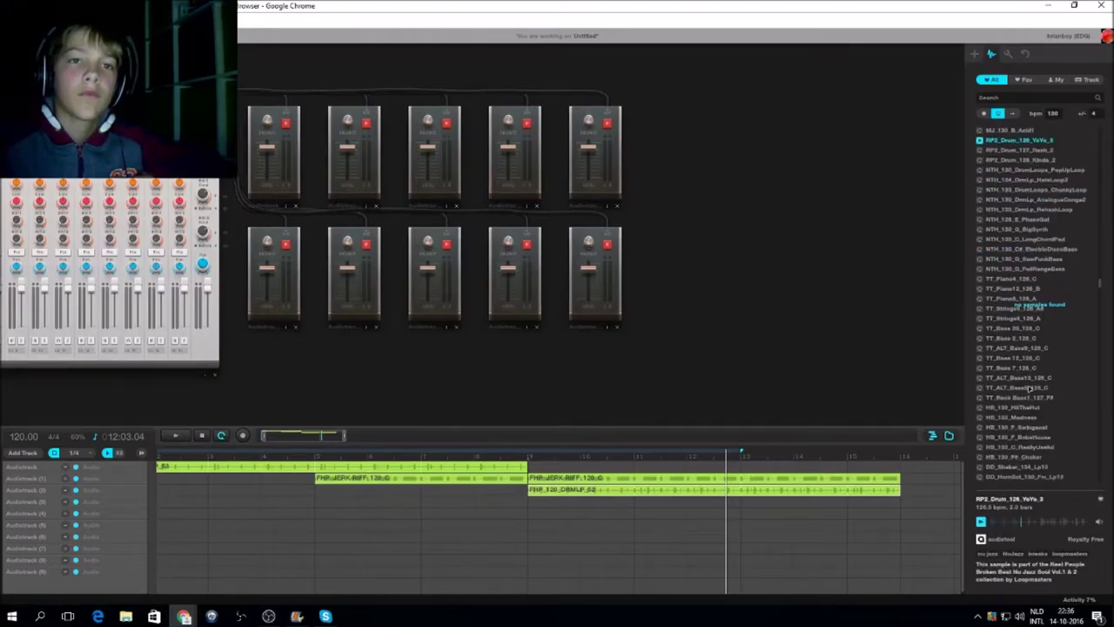
left_click(1024, 409)
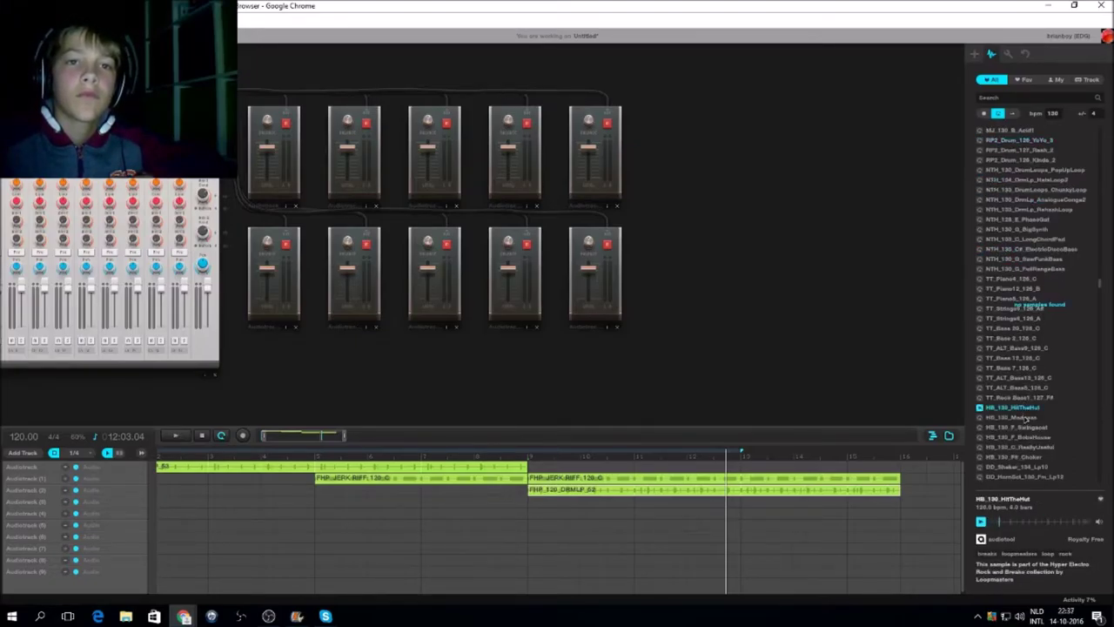
left_click(1023, 418)
scroll(1027, 428, "down", 2)
scroll(1024, 433, "down", 2)
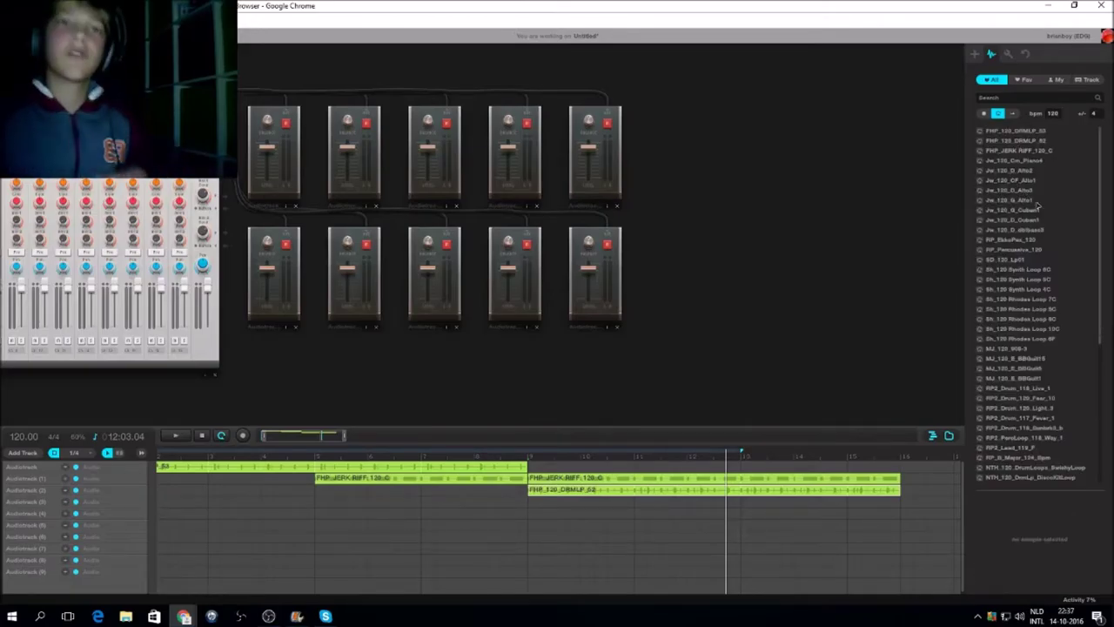
- Preview RP_EkkoPax_120, search the sample library for "spirit" and preview Spirit Call and the spiritualized-esque synth loop
left_click(1024, 240)
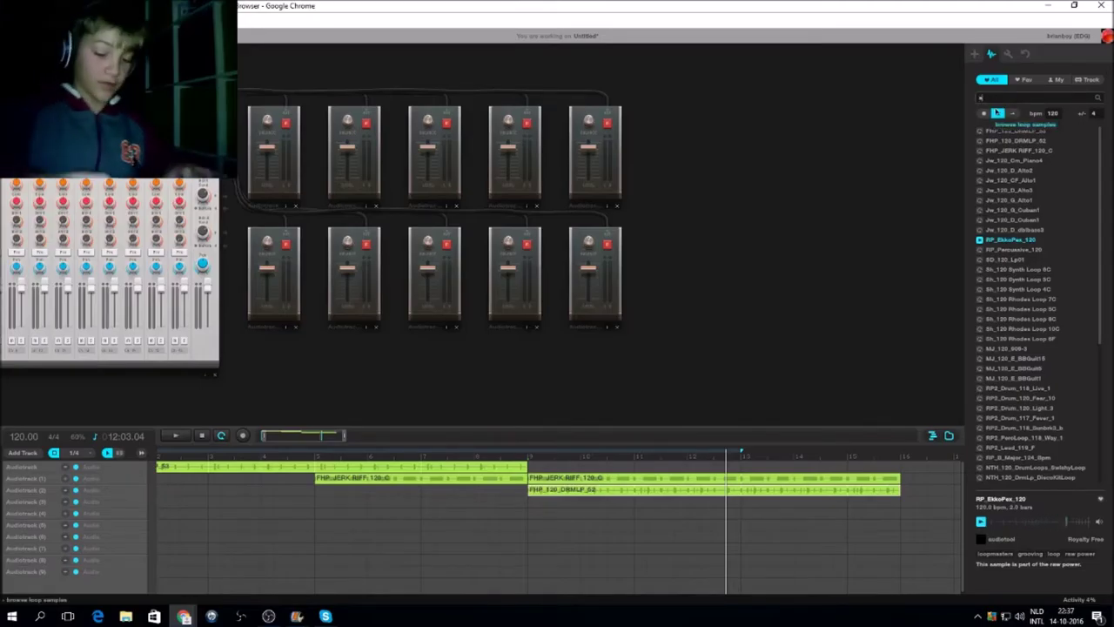
type("spirit")
left_click(1017, 141)
left_click(1014, 130)
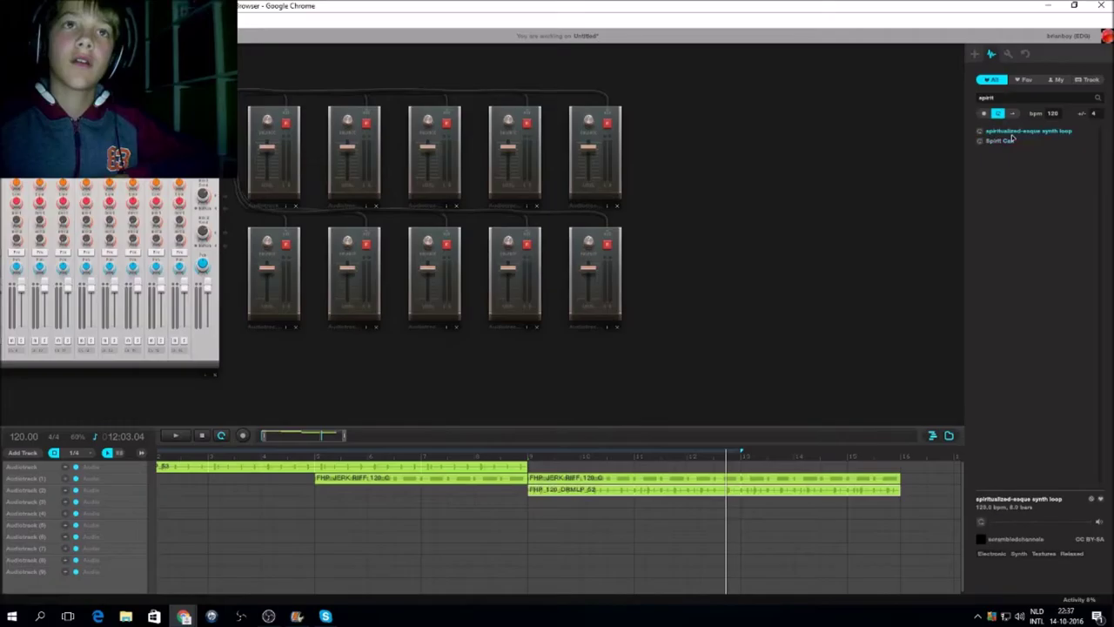
- Shorten the sample search to "spi" and preview several matching samples, including Spirit Call and Violin low G#
left_click(1014, 99)
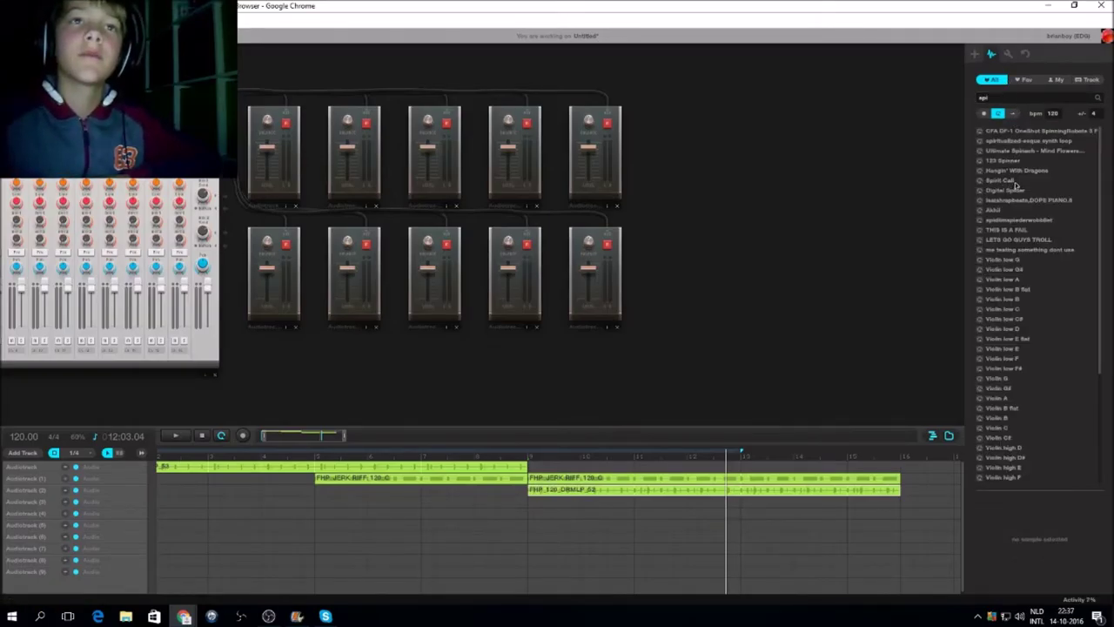
left_click(1012, 181)
left_click(999, 211)
left_click(1007, 269)
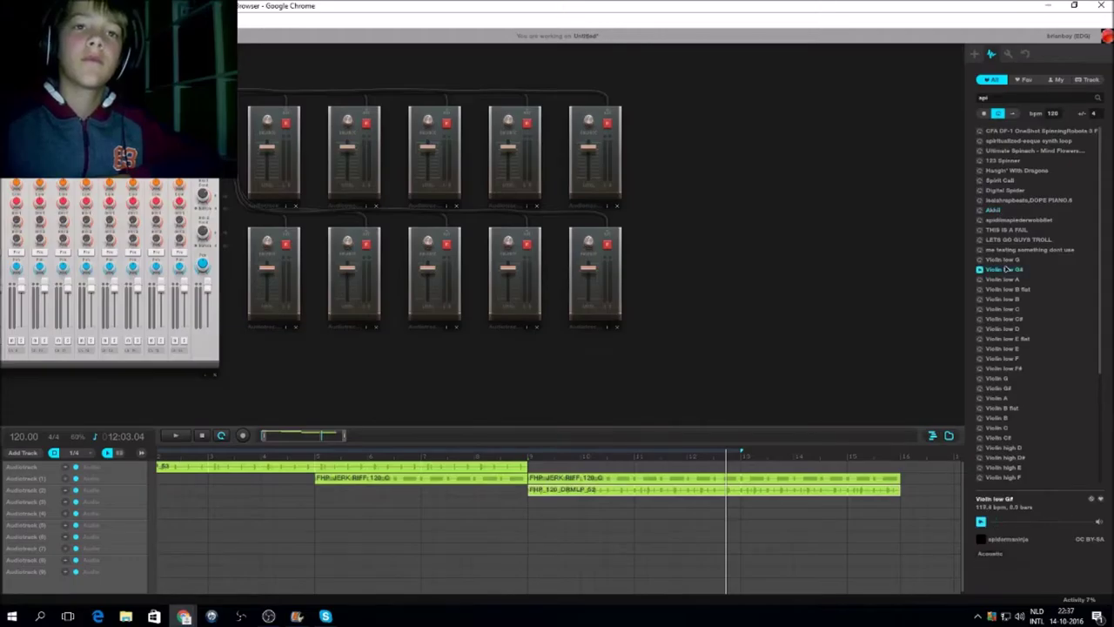
- Preview the low violin samples from Violin low A to Violin low F, including low B, C, D and E
scroll(1016, 174, "down", 2)
left_click(1015, 172)
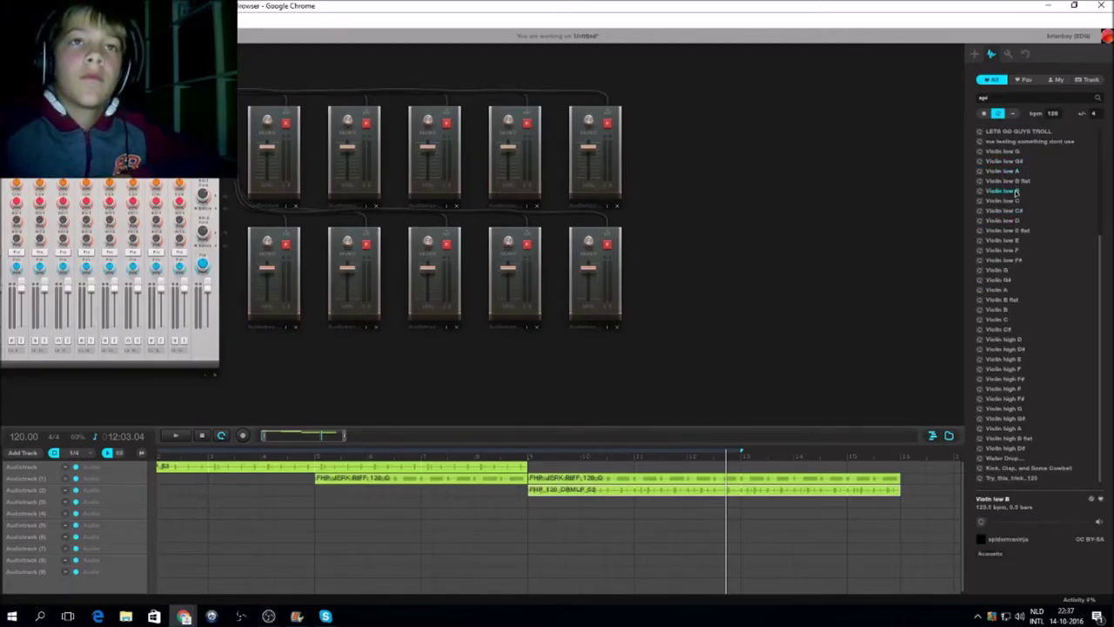
left_click(1013, 190)
left_click(1015, 201)
left_click(1018, 221)
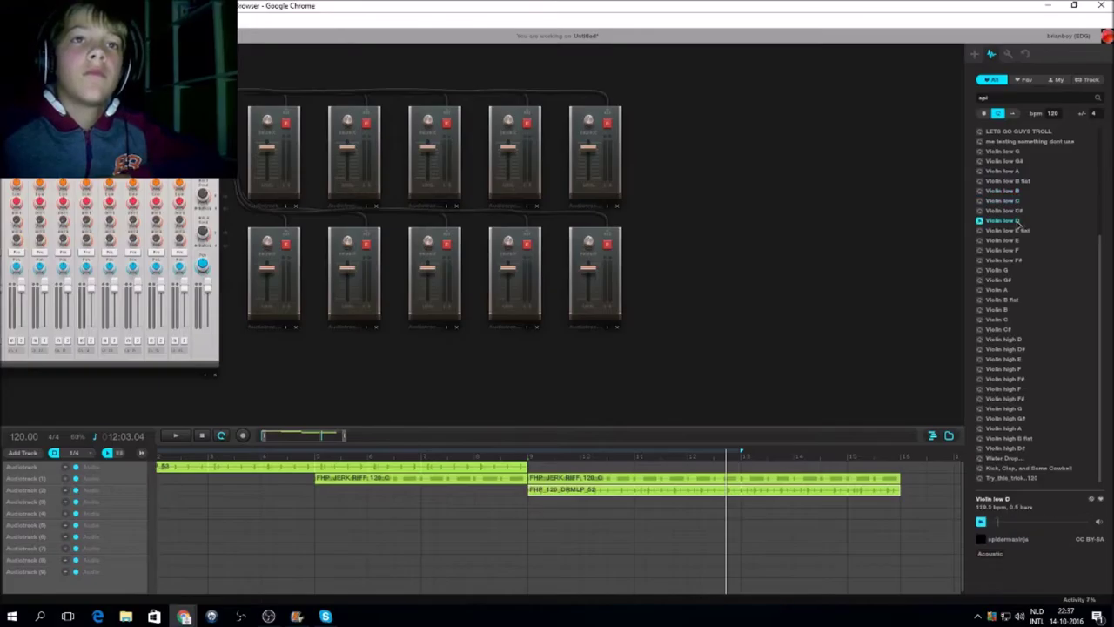
left_click(1016, 241)
left_click(1015, 251)
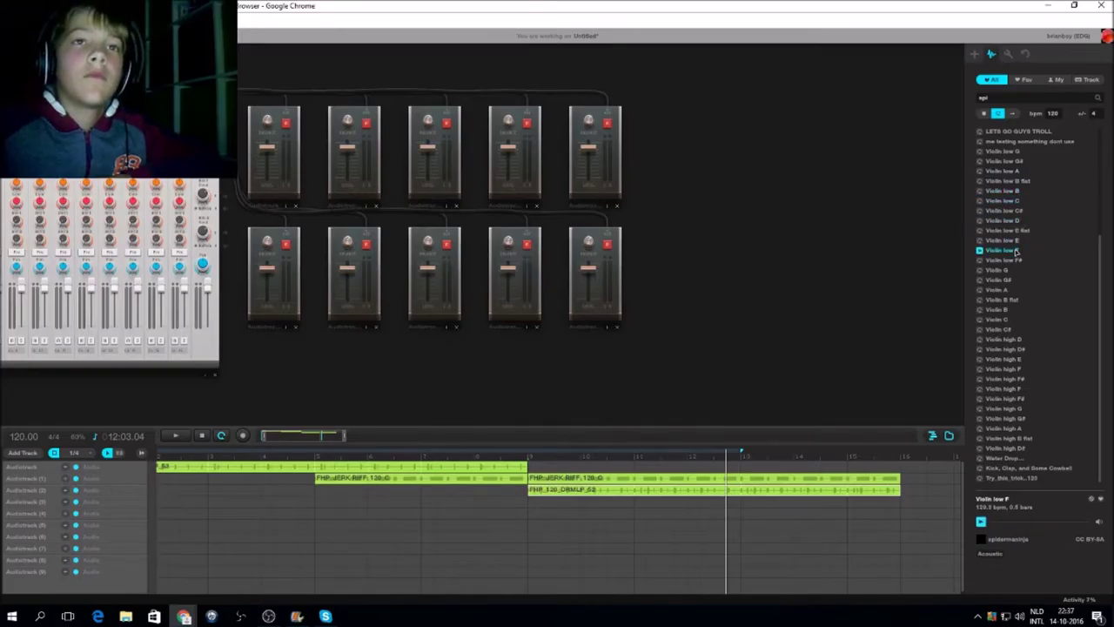
- Preview the low violin samples again in ascending order from Violin low A through Violin low E flat
left_click(1011, 171)
left_click(1012, 181)
left_click(1011, 190)
left_click(1009, 201)
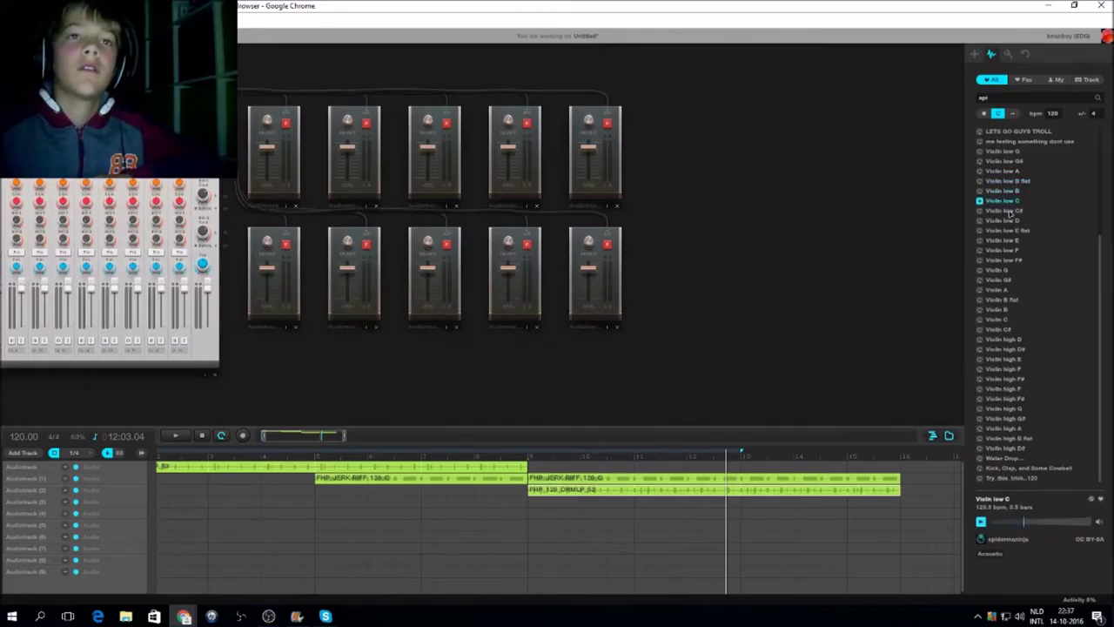
left_click(1009, 210)
left_click(1010, 220)
left_click(1011, 231)
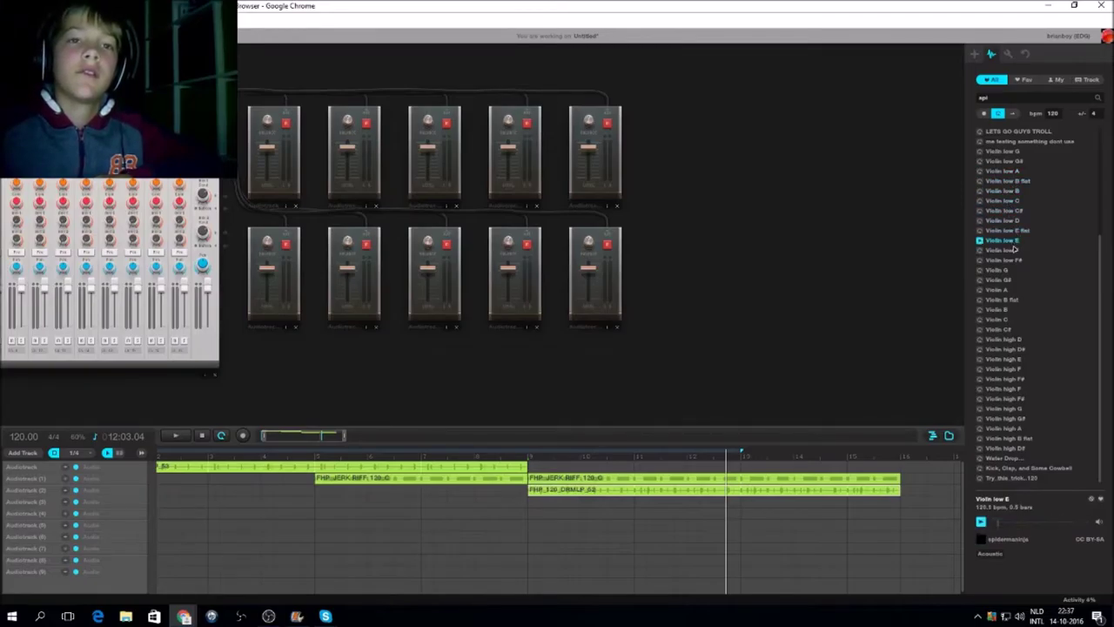
- Preview the middle and high violin samples, including Violin G, A, B and high D, D# and E, followed by Water Drop
left_click(1006, 271)
left_click(1003, 290)
left_click(1003, 290)
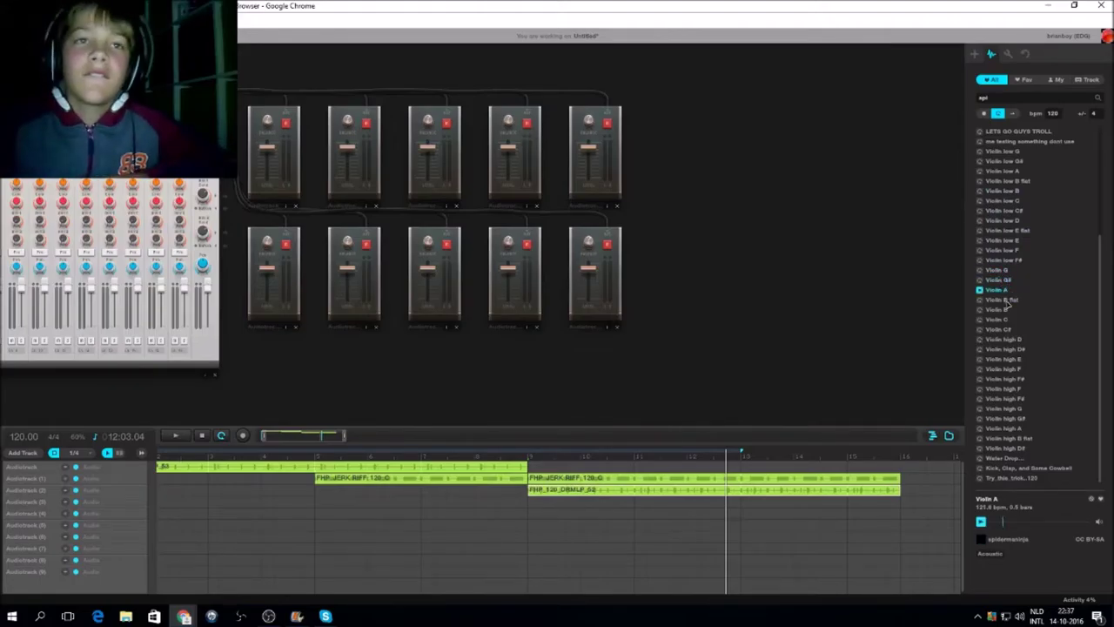
left_click(999, 310)
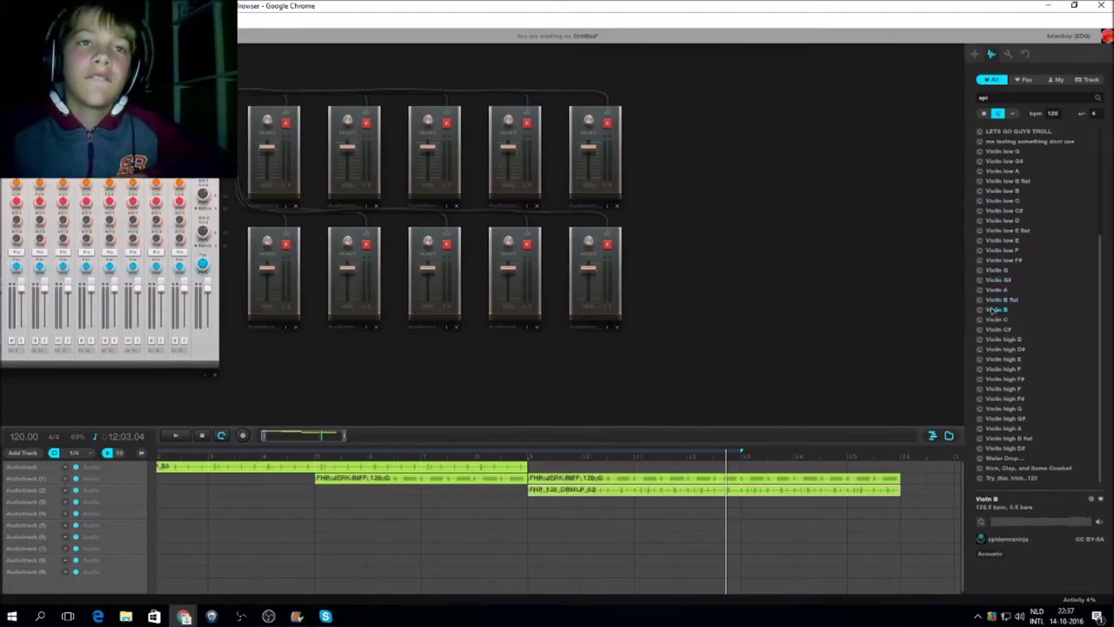
left_click(1002, 339)
left_click(1007, 349)
left_click(1003, 358)
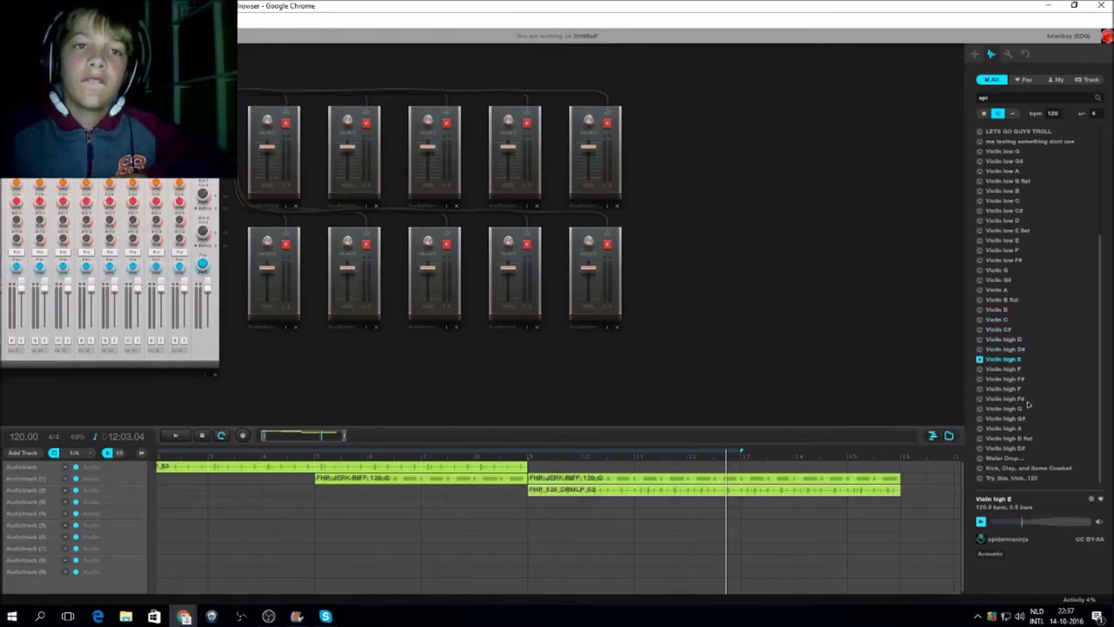
left_click(1005, 457)
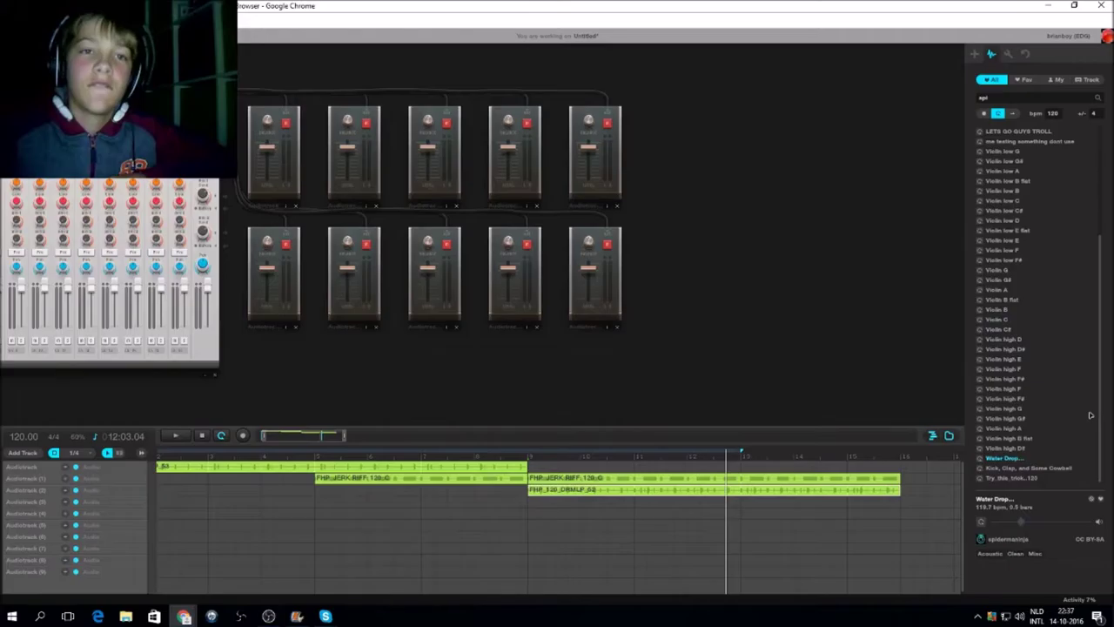
scroll(1014, 407, "up", 3)
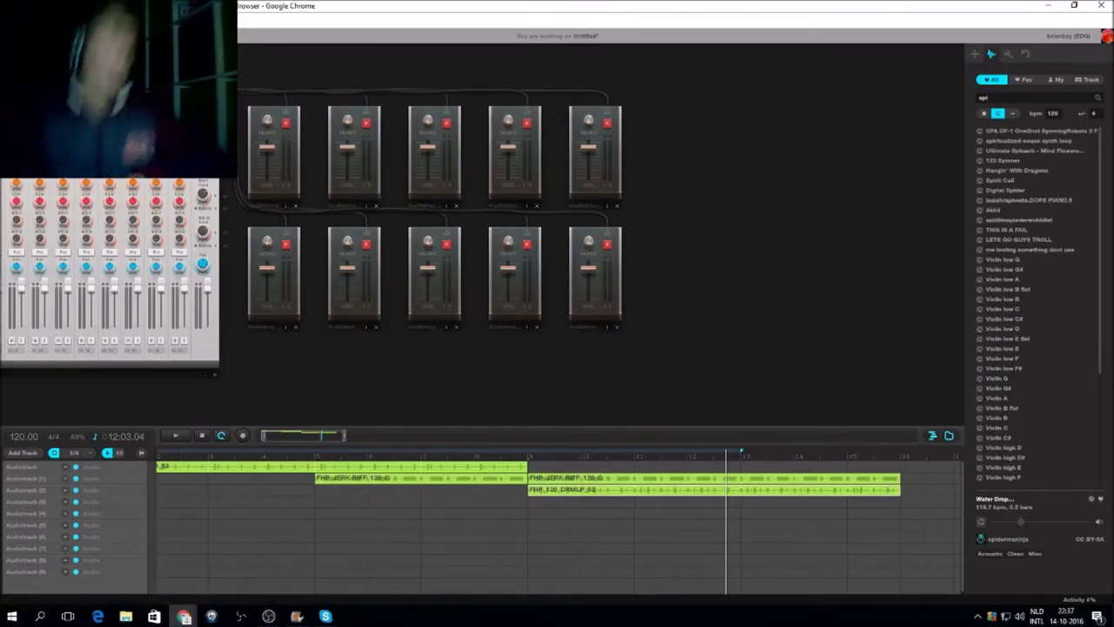
- Close the current project without saving and launch Audiotool again in a maximized window
left_click(1101, 5)
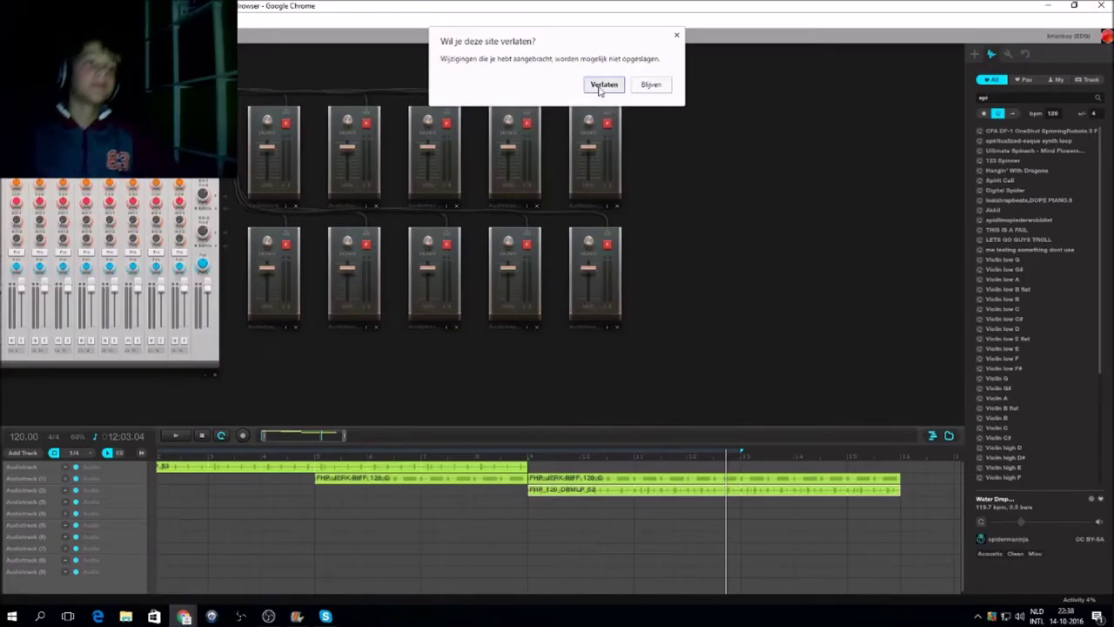
left_click(603, 85)
left_click(399, 50)
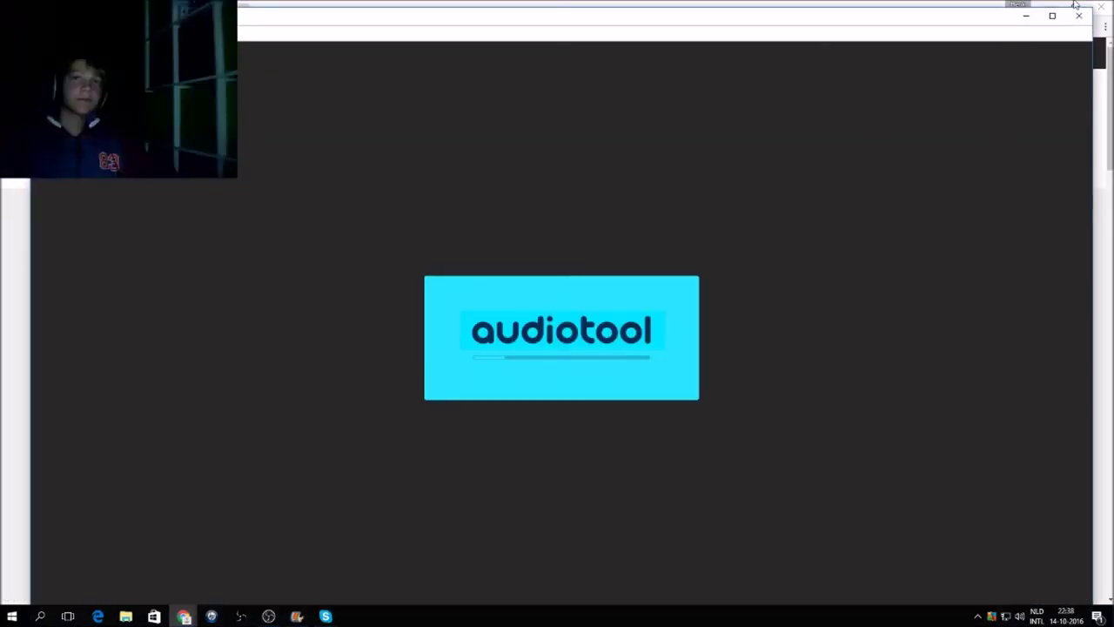
left_click(1051, 16)
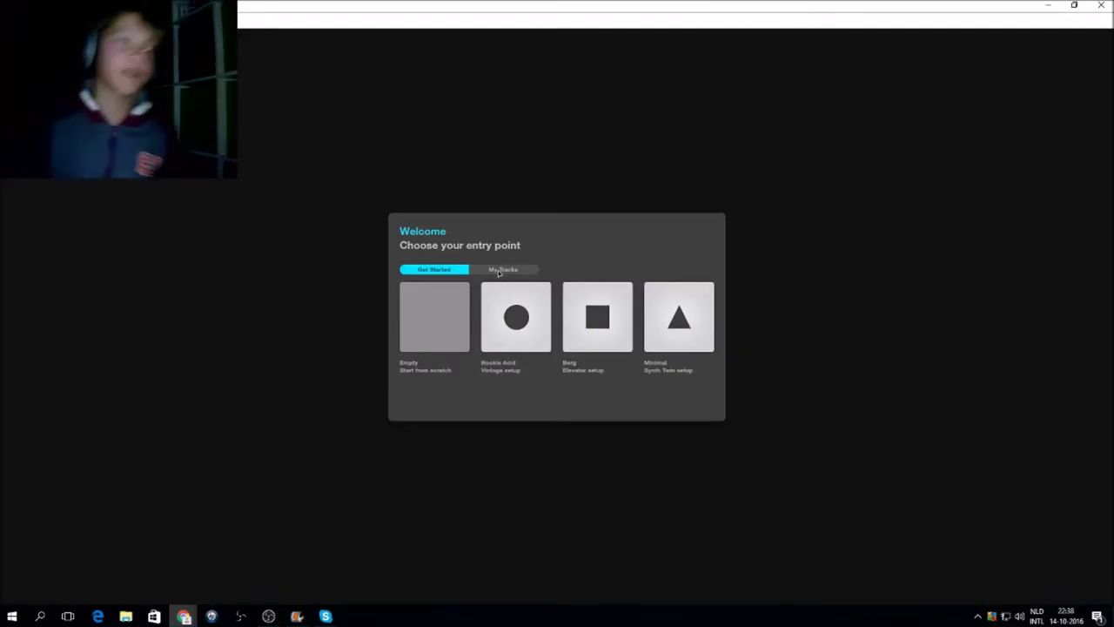
- Load the 17-minute remix template from the saved tracks and decline the quick tour
left_click(499, 270)
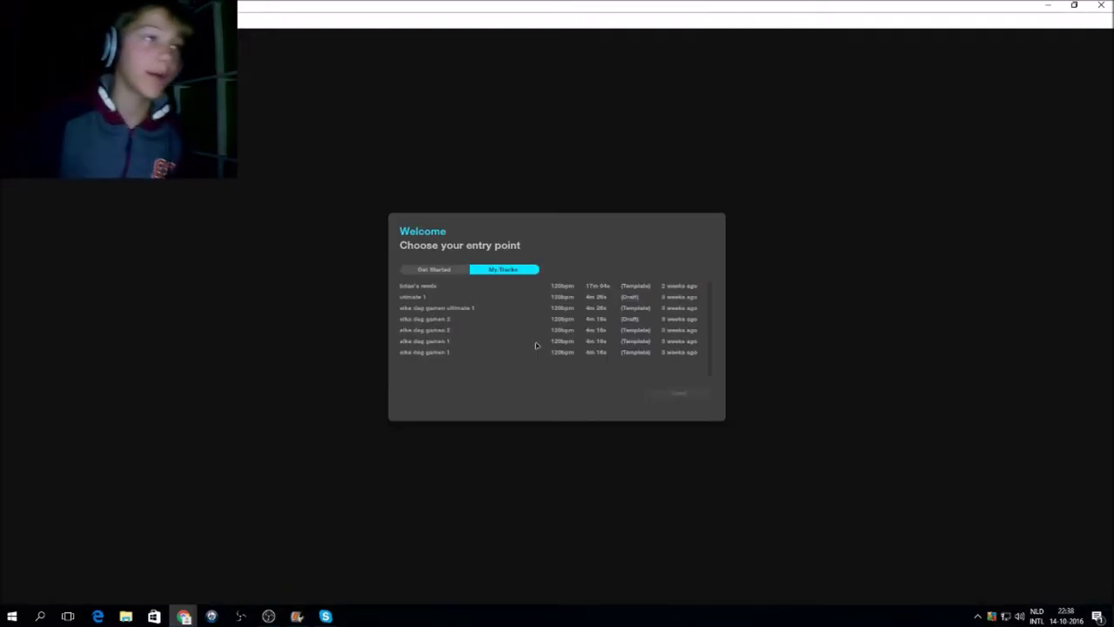
double_click(444, 309)
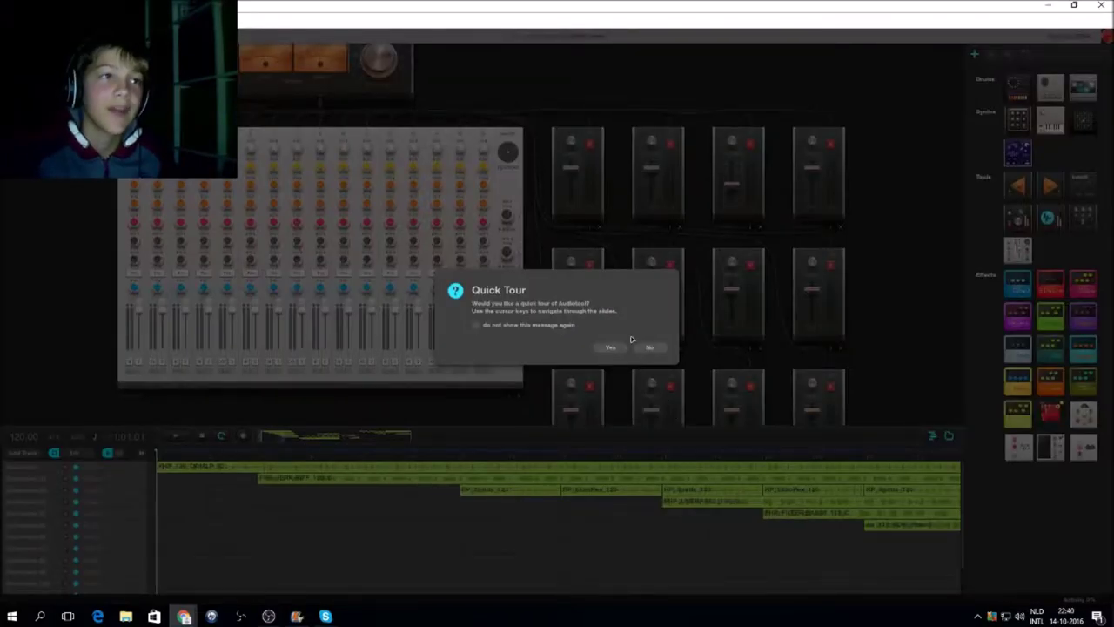
left_click(648, 347)
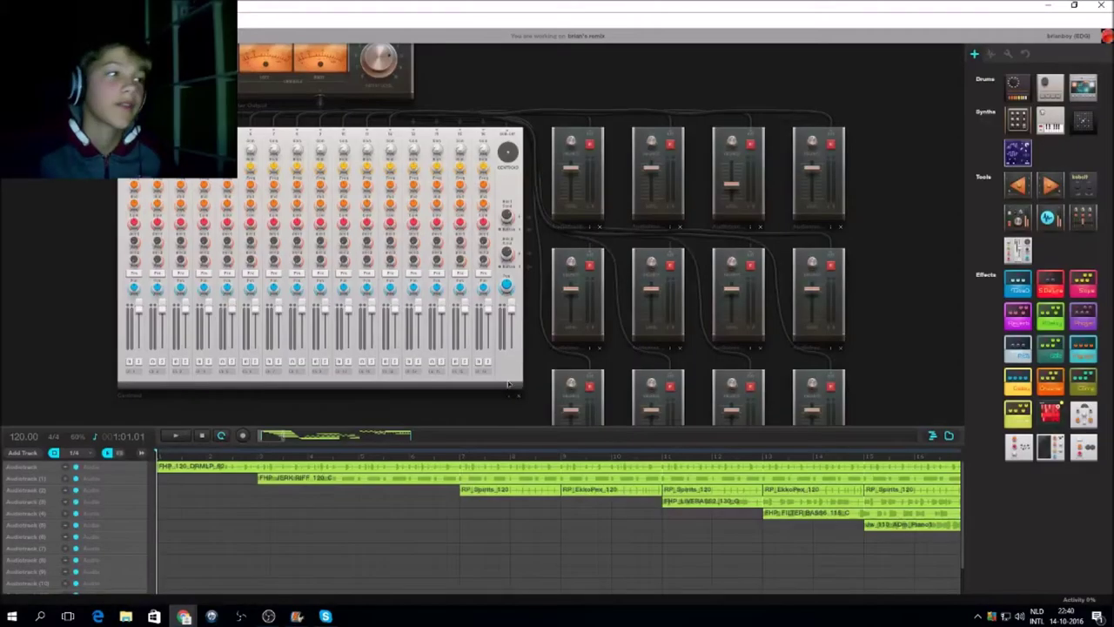
- Play the loaded remix and widen the timeline's visible range to cover the whole arrangement
left_click(177, 437)
left_click_drag(281, 437, 426, 433)
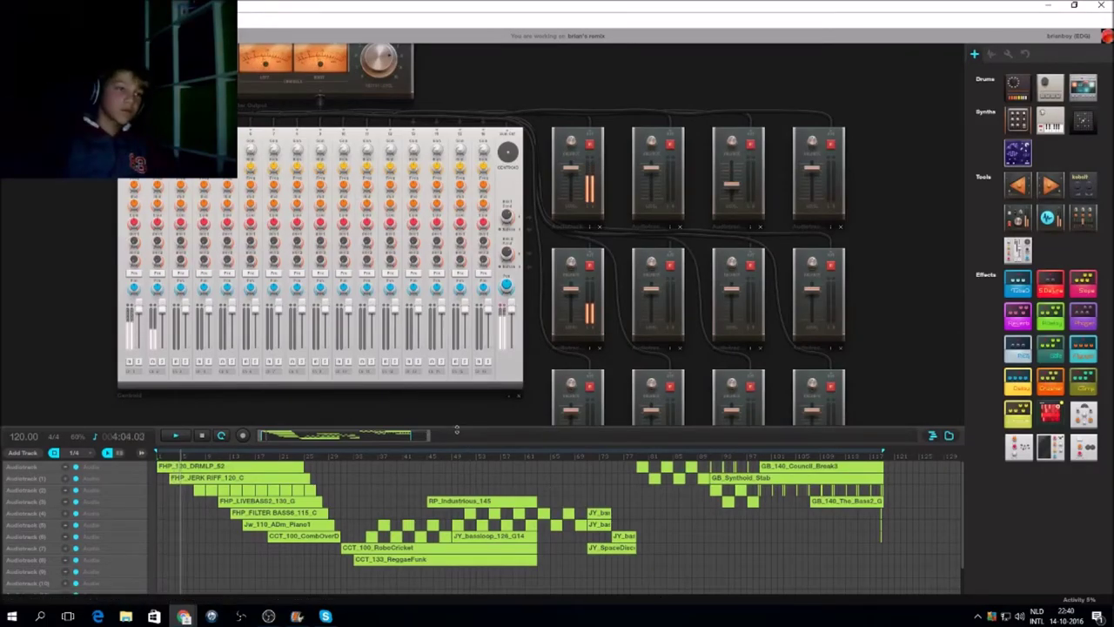
- Collapse the timeline and frame the master output, mixer and all audio track devices on the desktop during playback
left_click_drag(458, 430, 453, 537)
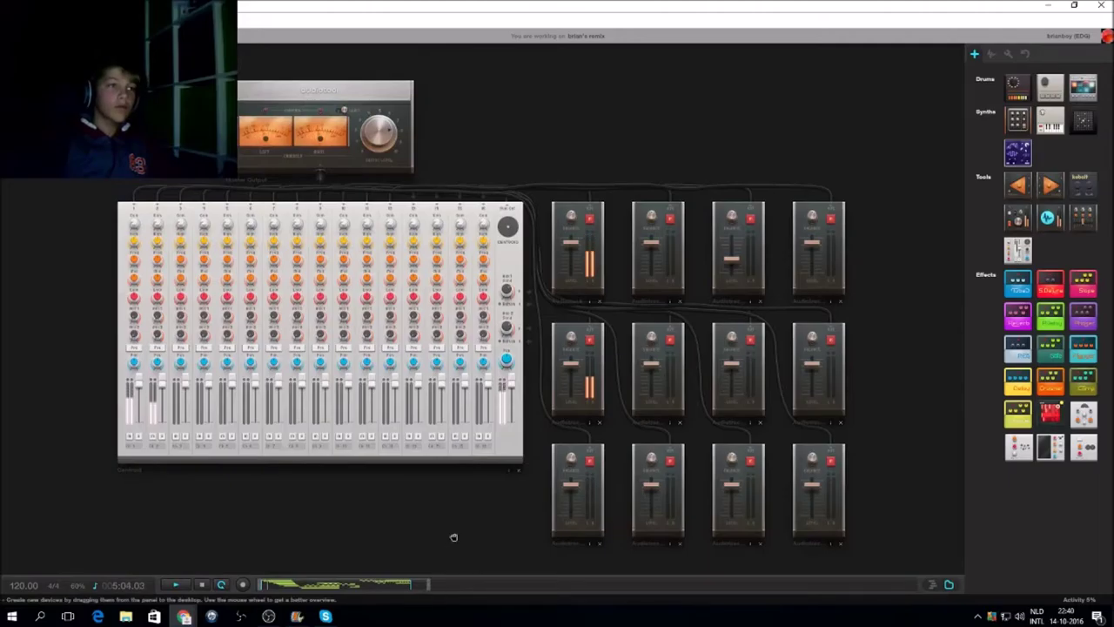
left_click_drag(564, 142, 623, 139)
scroll(624, 139, "up", 1)
scroll(460, 288, "up", 1)
scroll(460, 287, "down", 1)
scroll(459, 288, "up", 1)
scroll(460, 287, "down", 1)
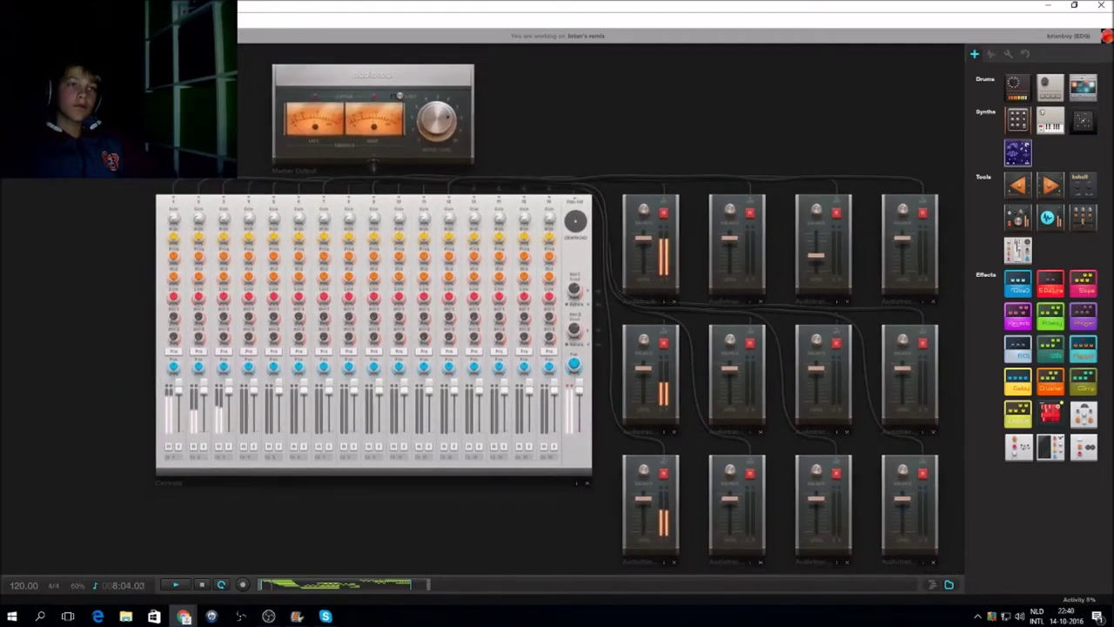
left_click_drag(586, 75, 583, 72)
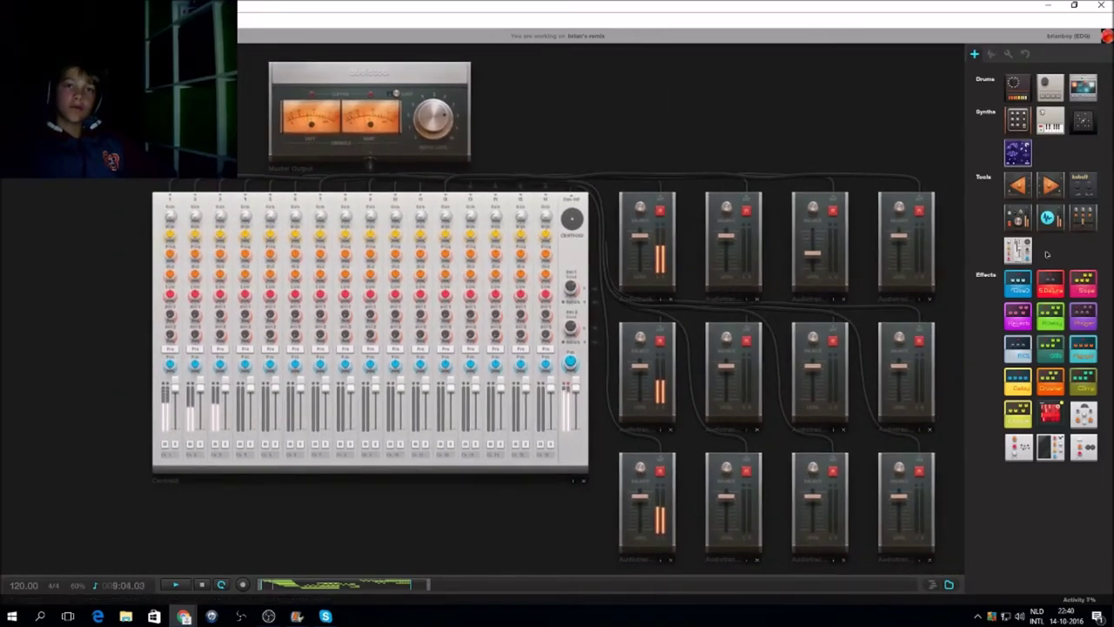
left_click(992, 56)
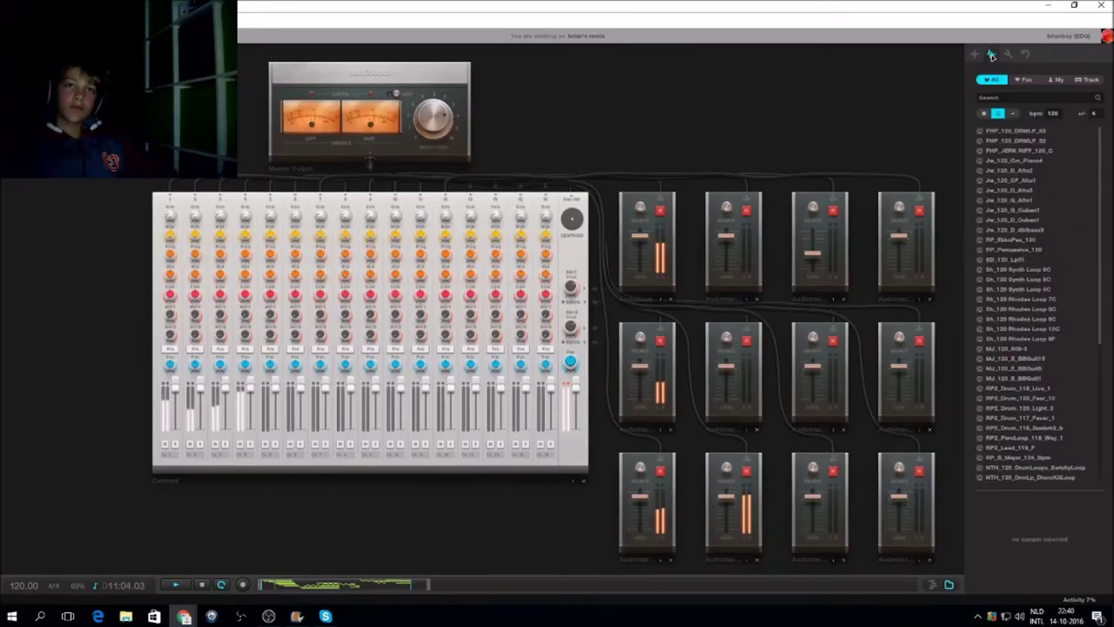
left_click(976, 54)
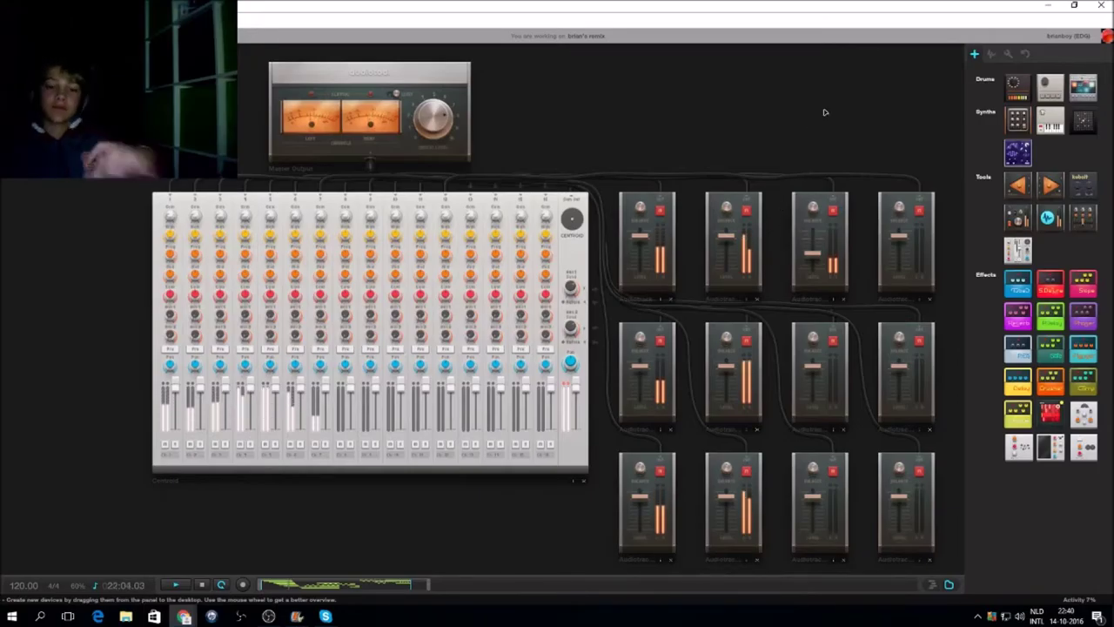
key("alt+Tab")
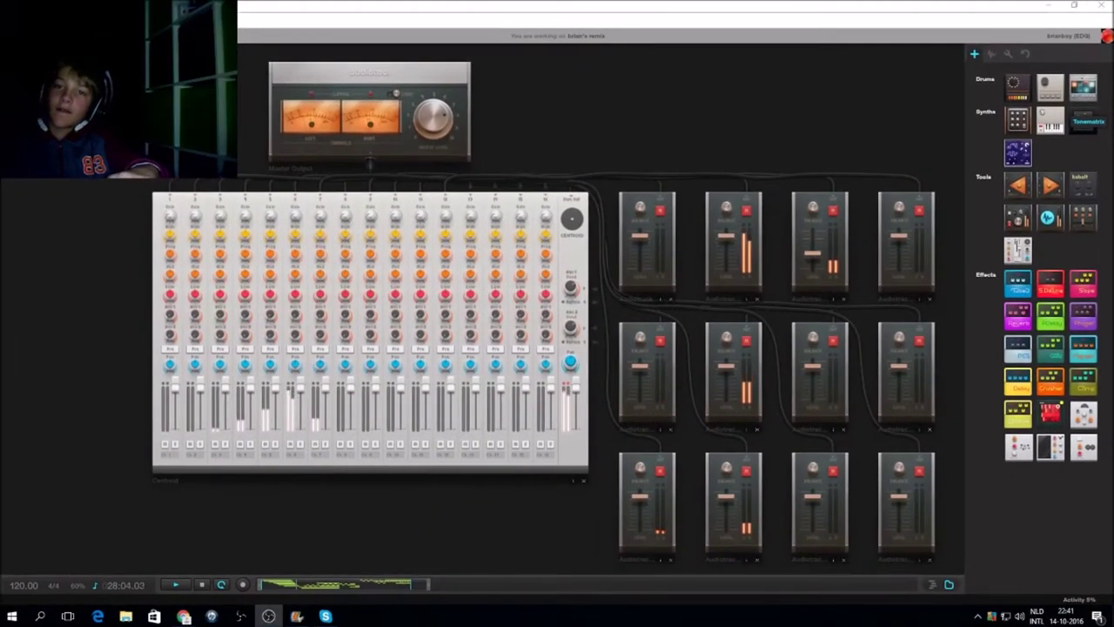
left_click(817, 138)
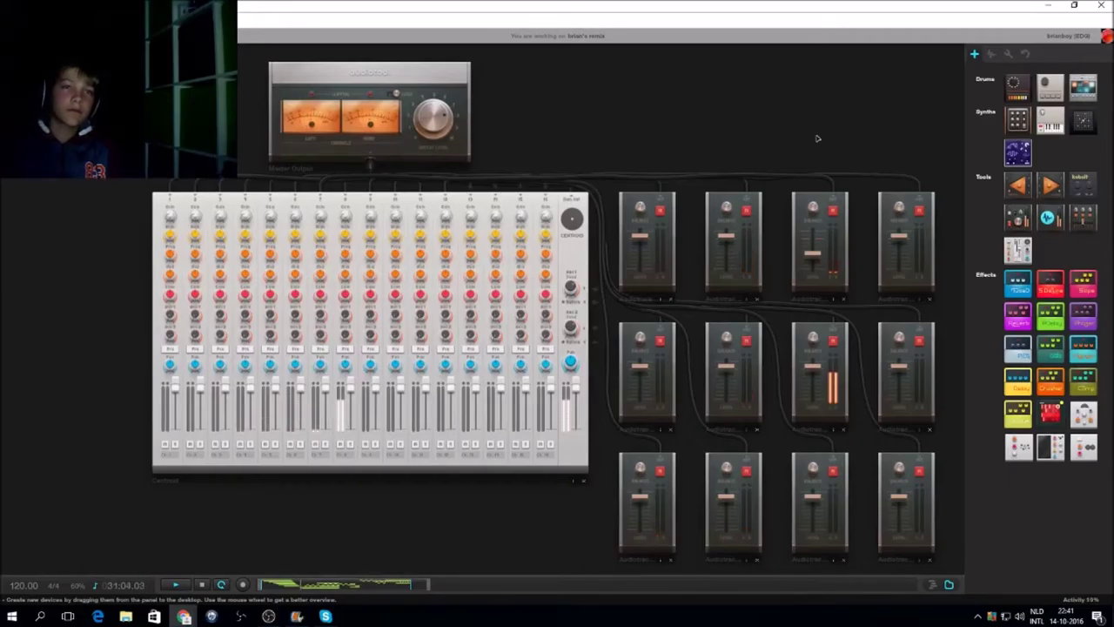
left_click_drag(452, 578, 441, 606)
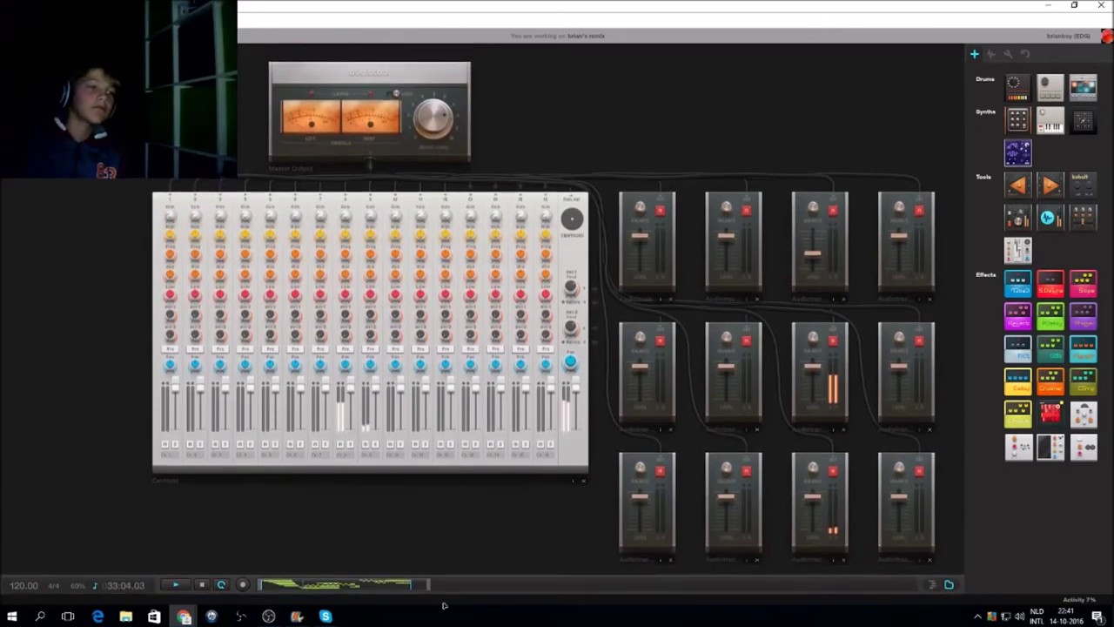
- Replace the wired mixer with a new Centroid mixer in the empty space beside the audio tracks, with playback stopped
left_click(583, 482)
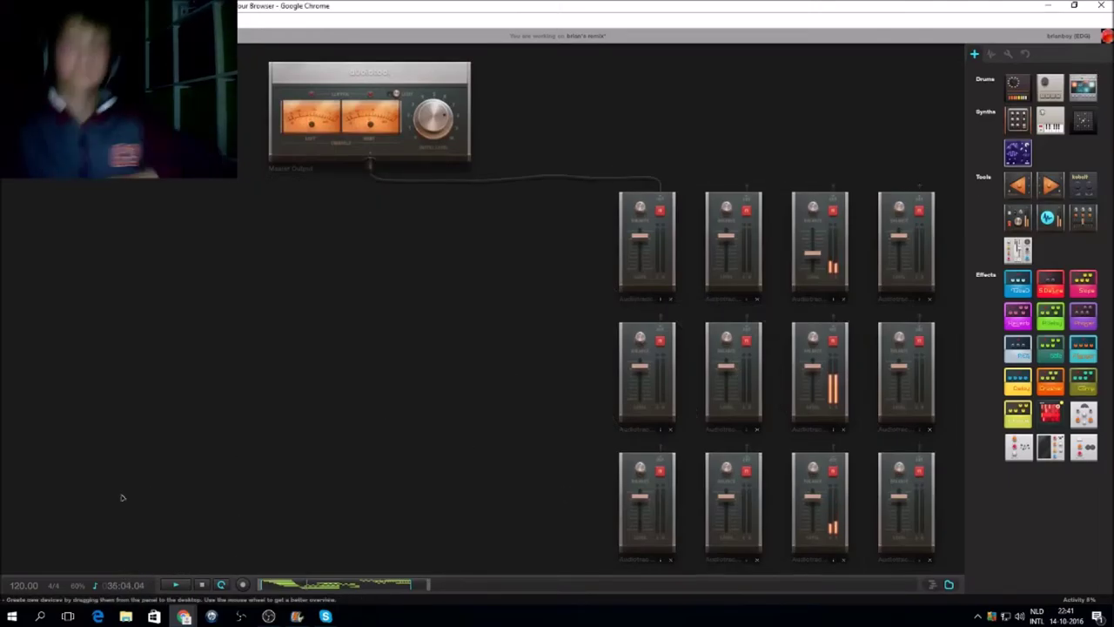
left_click(175, 581)
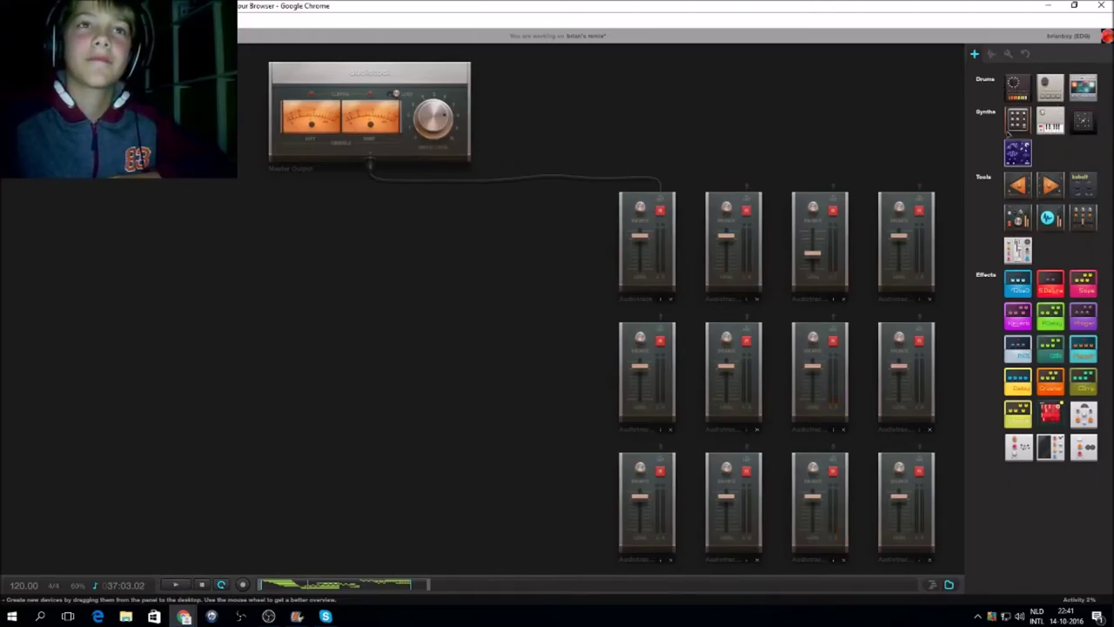
left_click_drag(1018, 251, 436, 318)
scroll(990, 261, "down", 3)
scroll(435, 318, "up", 4)
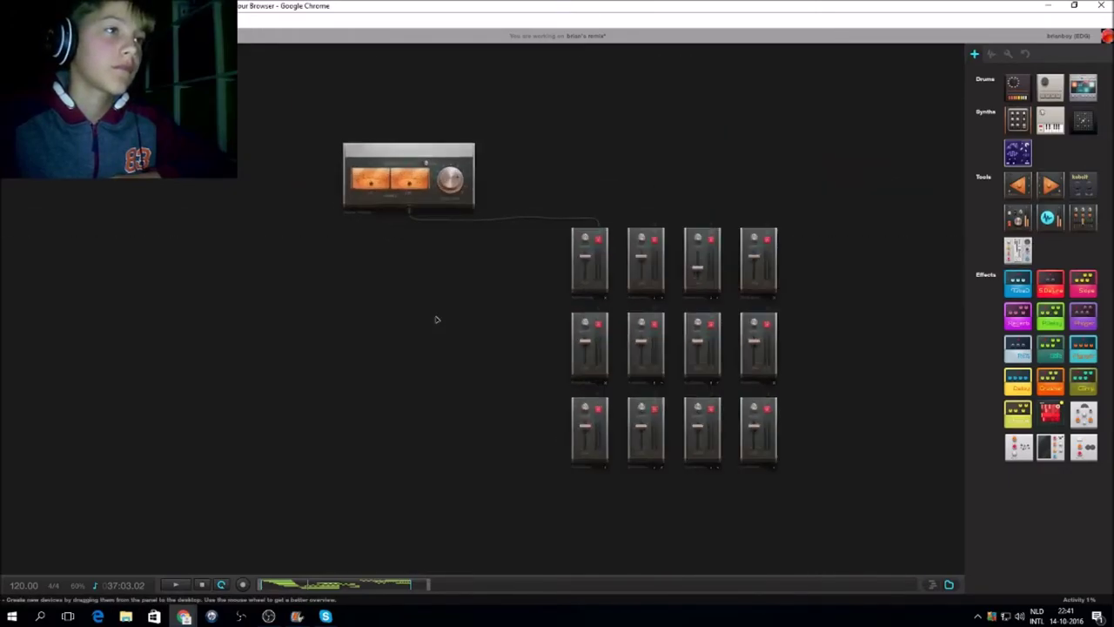
left_click_drag(1015, 249, 376, 328)
scroll(530, 306, "down", 3)
scroll(376, 328, "up", 4)
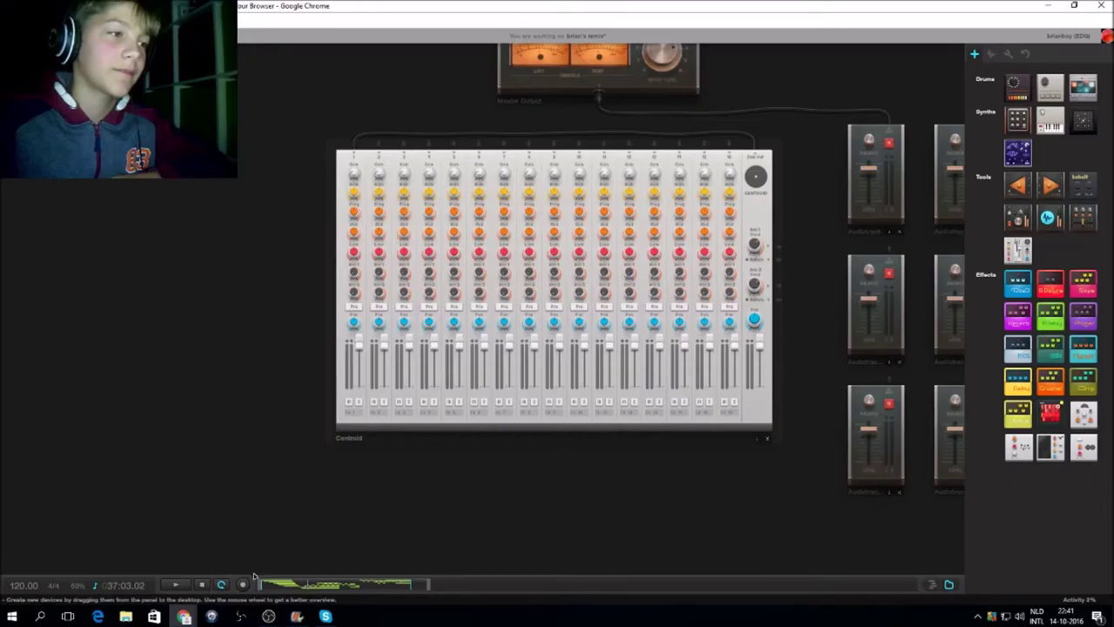
- Expand the timeline, place the playhead in bar 34 and bring all devices into view on the desktop
left_click_drag(254, 577, 255, 537)
left_click(355, 559)
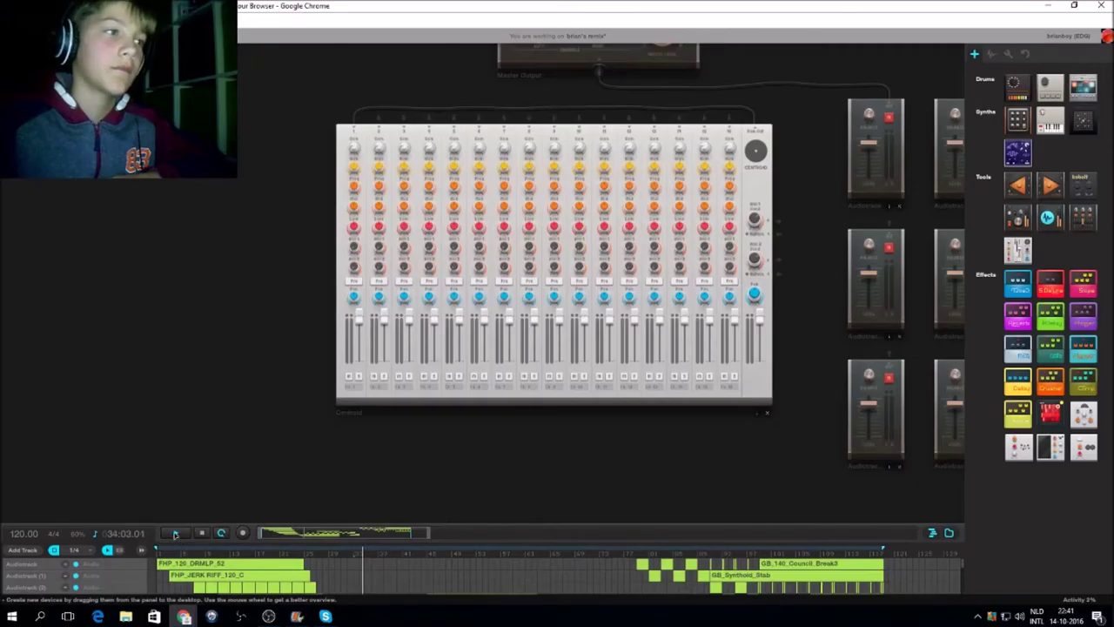
scroll(660, 258, "down", 3)
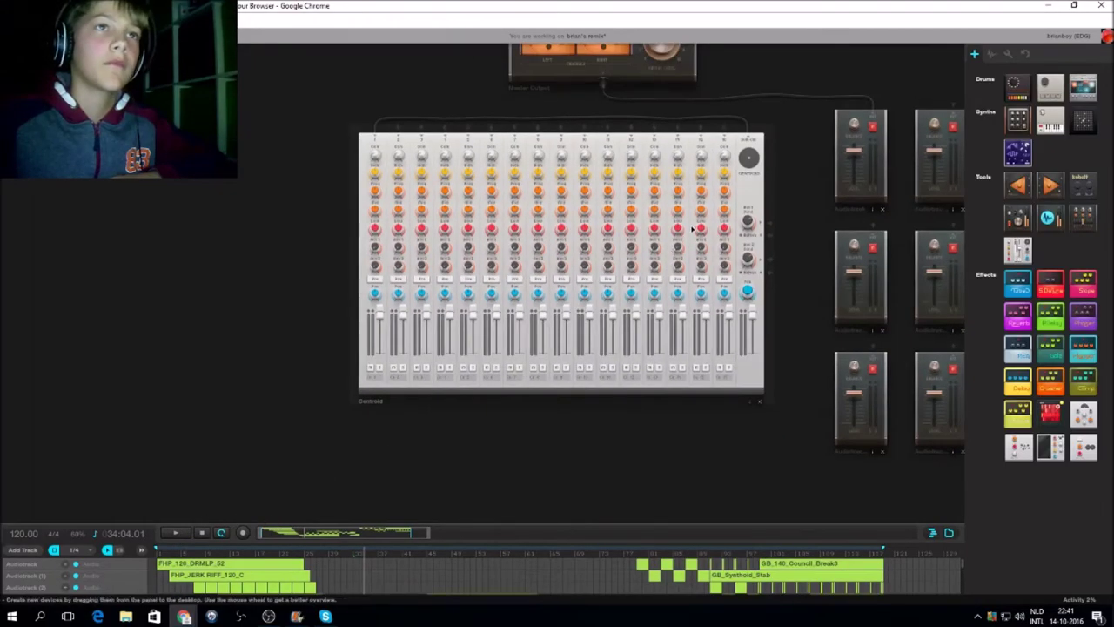
scroll(701, 219, "down", 1)
mouse_move(528, 116)
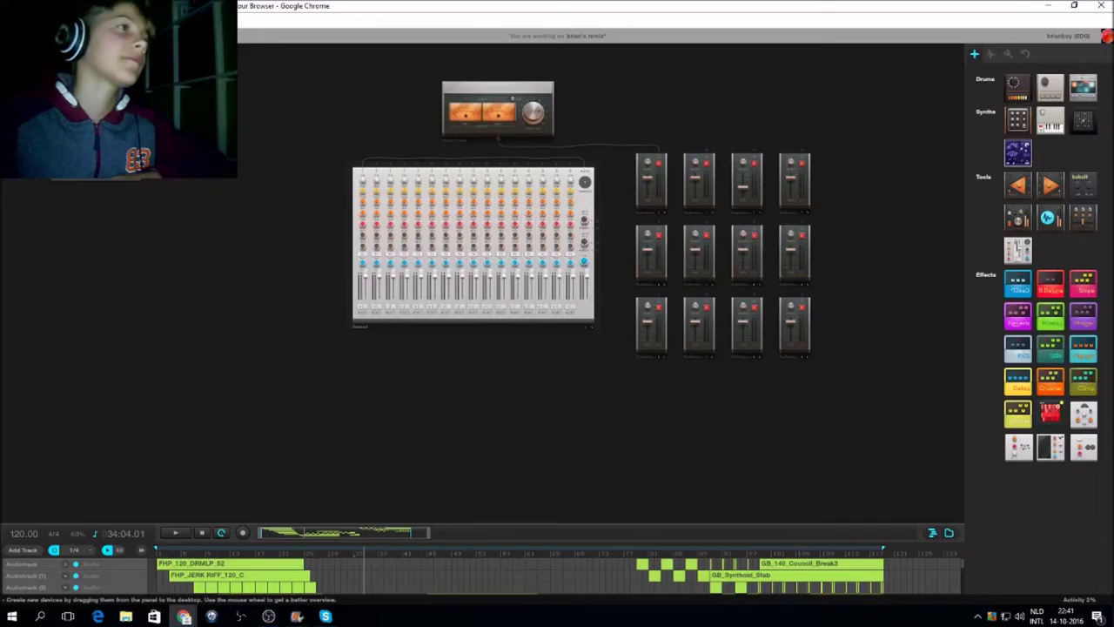
- Reopen the saved remix from the saved tracks, discarding unsaved changes, and play it from the start
key("ctrl+o")
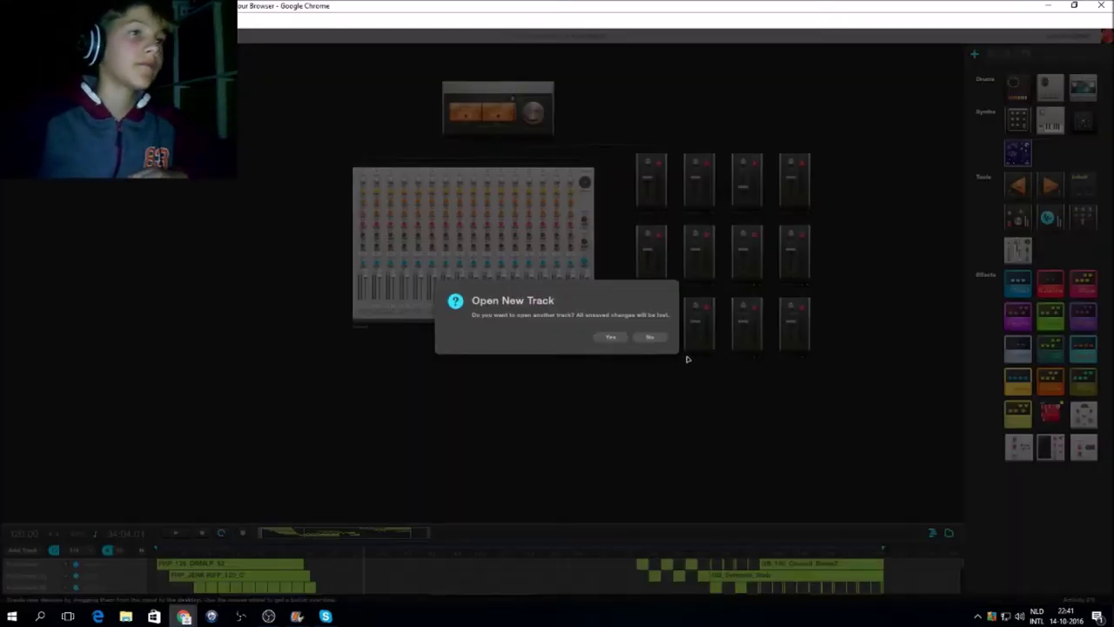
left_click(609, 337)
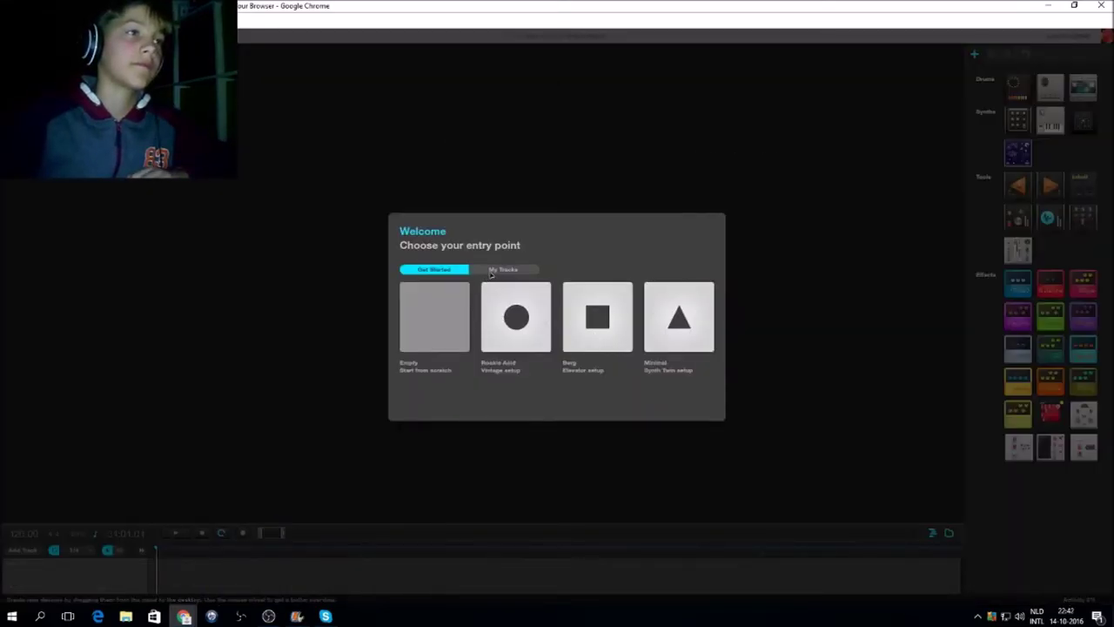
left_click(490, 271)
double_click(431, 289)
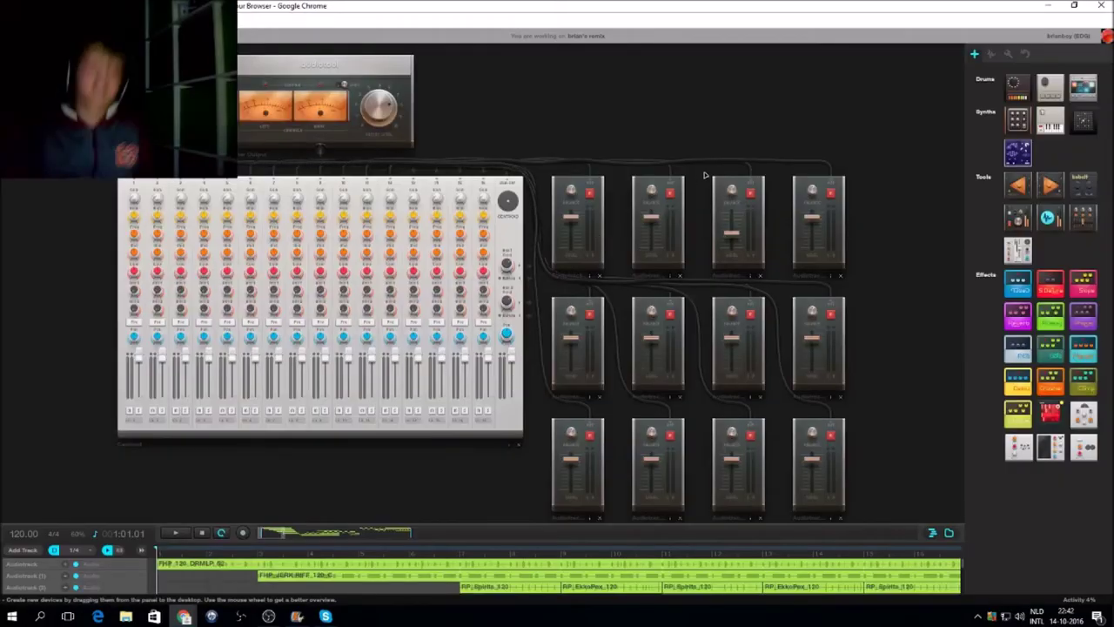
left_click(177, 533)
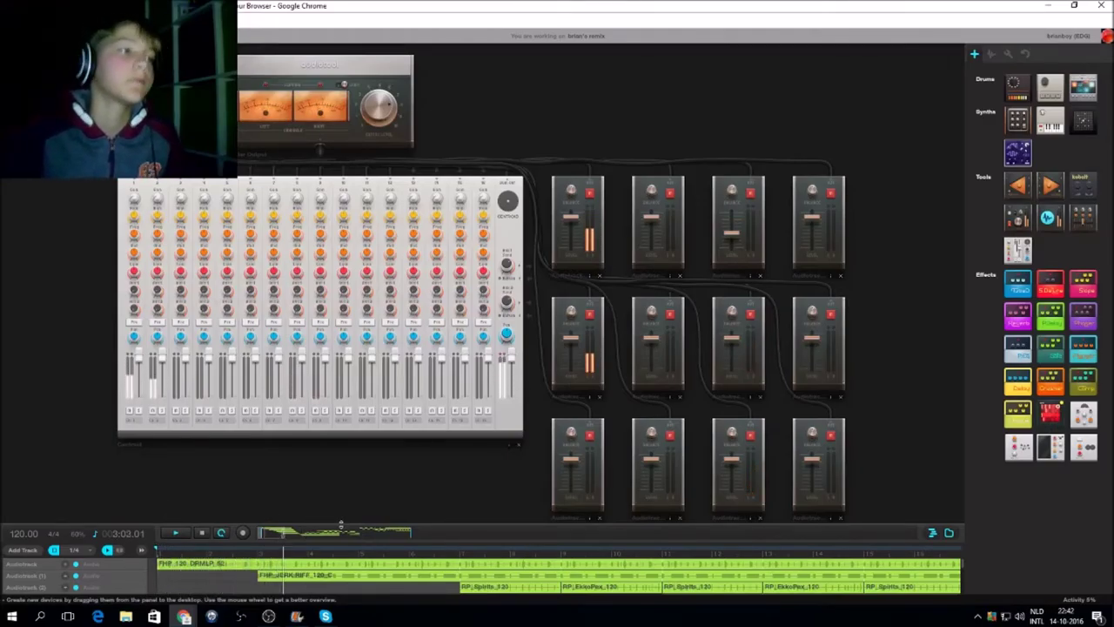
- Hide the device sidebar and collapse the timeline to give the desktop more room during playback
left_click(931, 533)
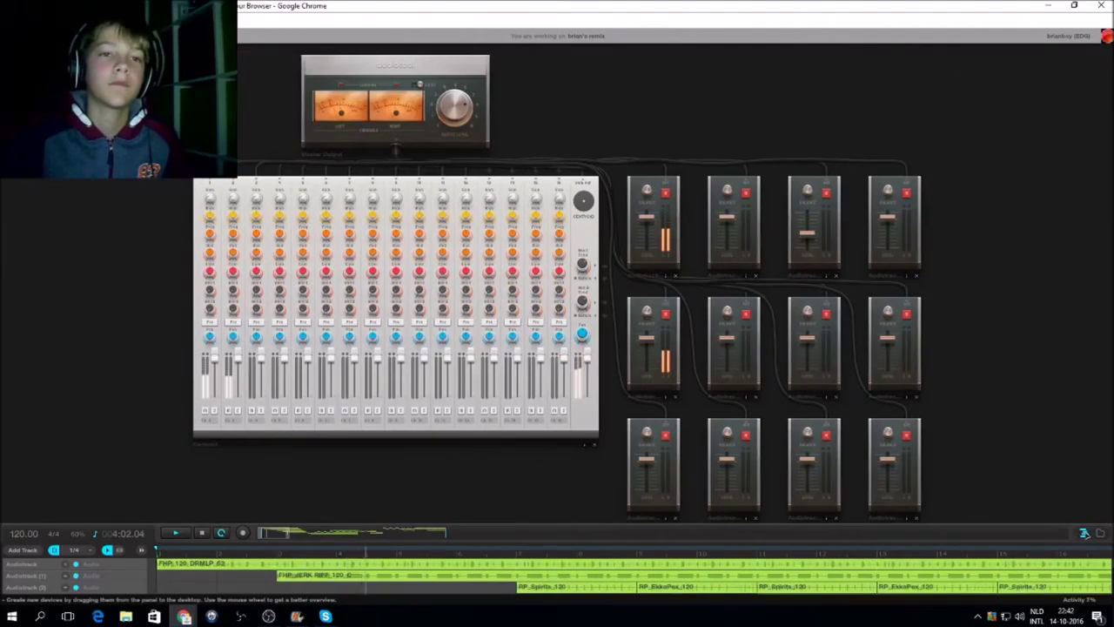
left_click(1080, 533)
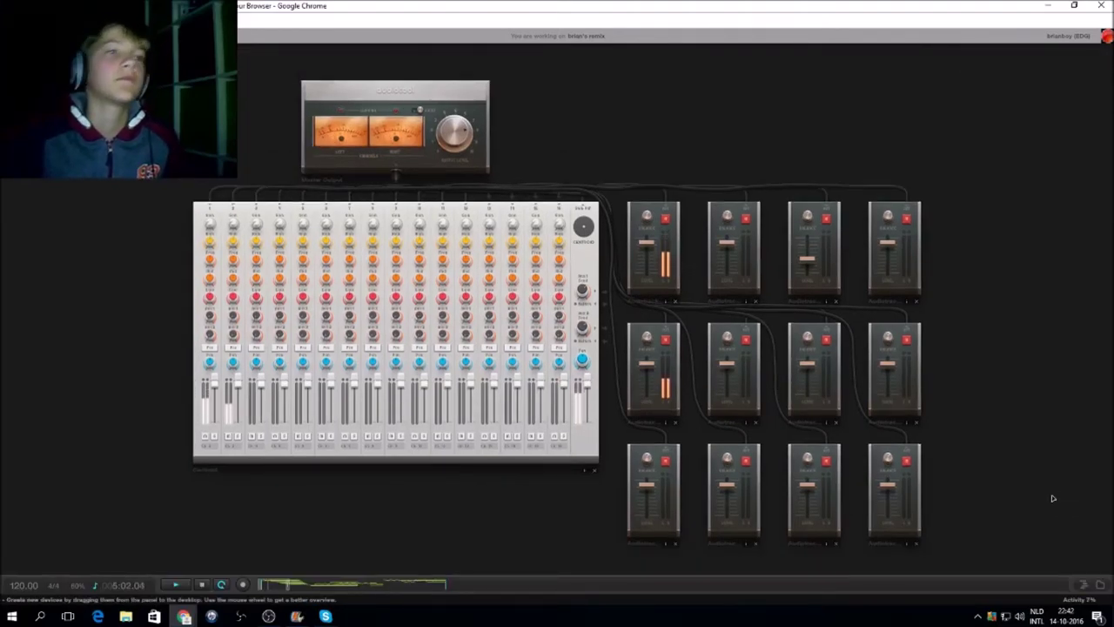
scroll(1051, 496, "up", 1)
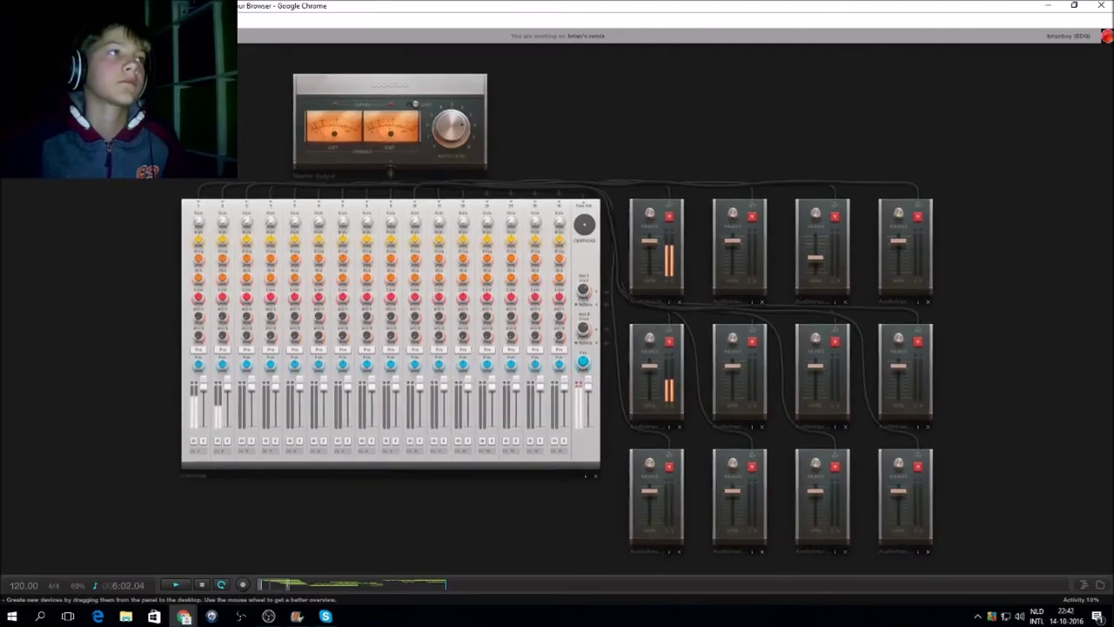
- Try a higher level on the third audio track in the upper row, and lower its fader again
scroll(562, 322, "up", 1)
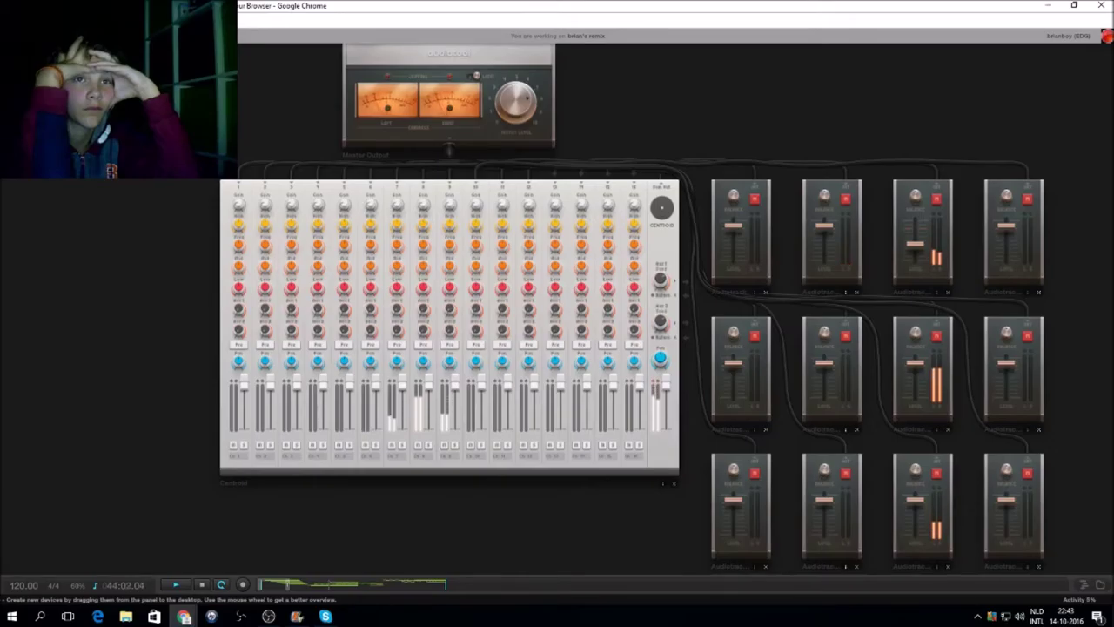
mouse_move(918, 247)
left_mouse_down()
mouse_move(912, 224)
mouse_move(910, 233)
left_mouse_up()
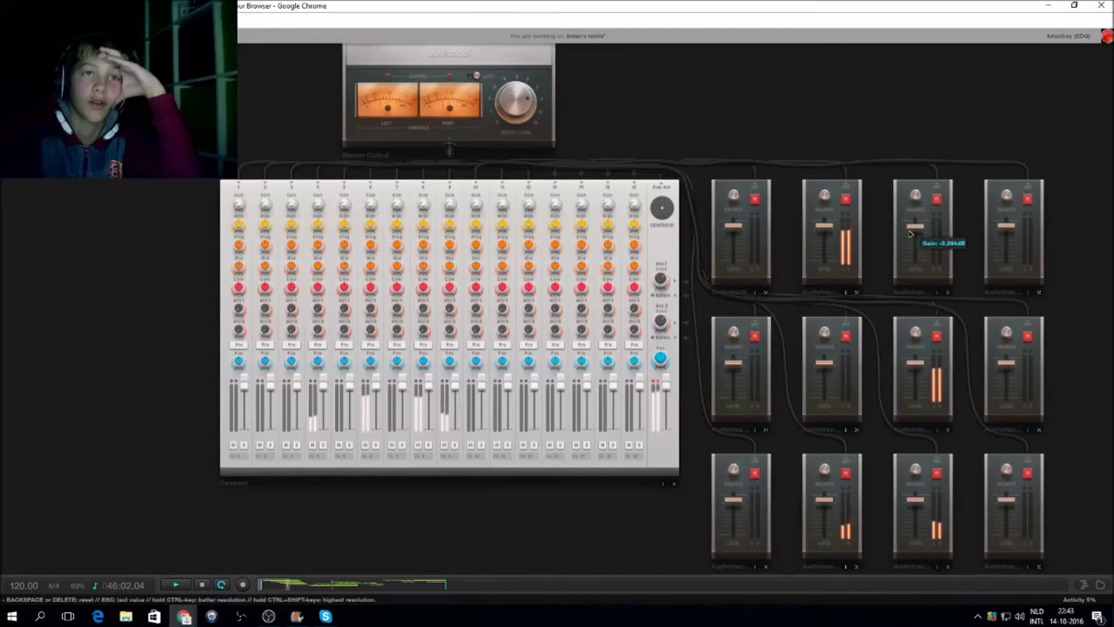
left_click_drag(921, 231, 916, 246)
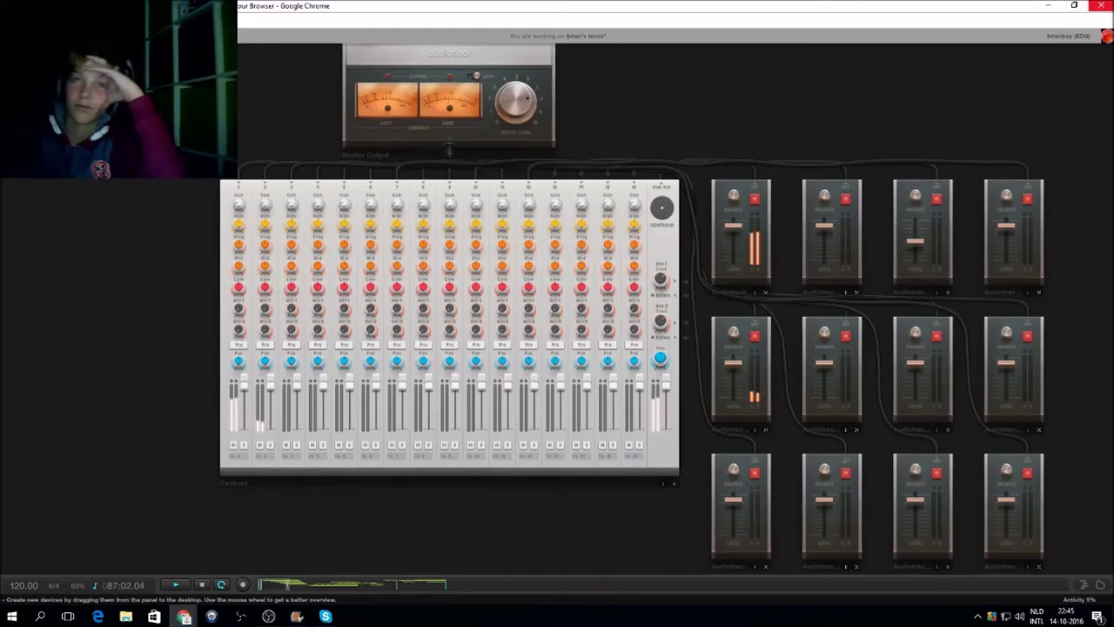
- Close the remix without saving its changes and launch Audiotool again in a maximized window
left_click(1100, 6)
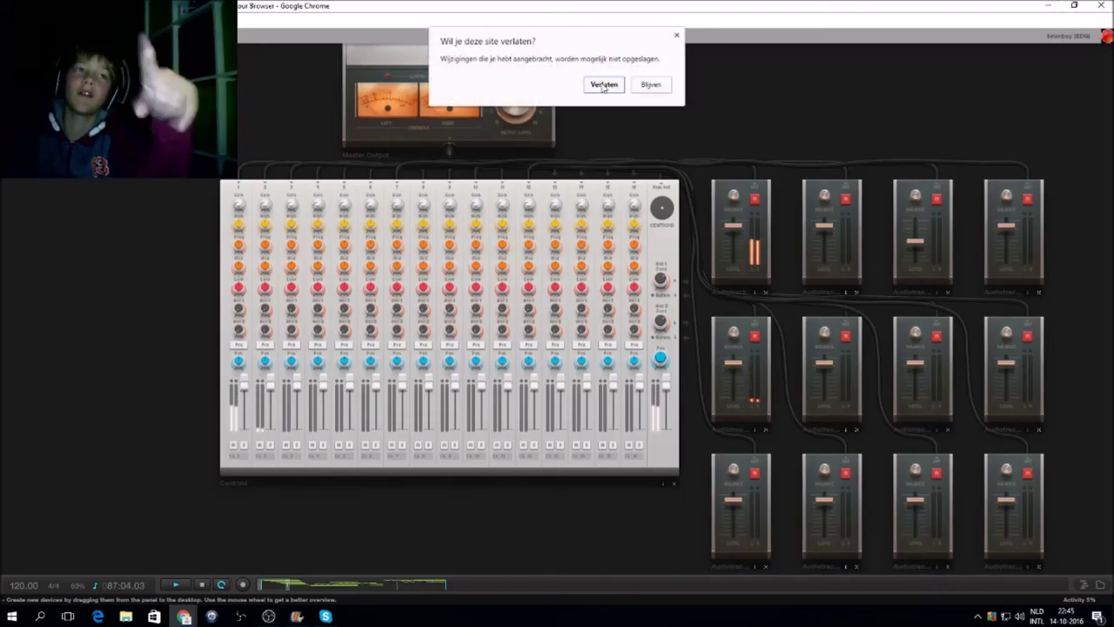
left_click(603, 83)
left_click(399, 52)
left_click(1050, 14)
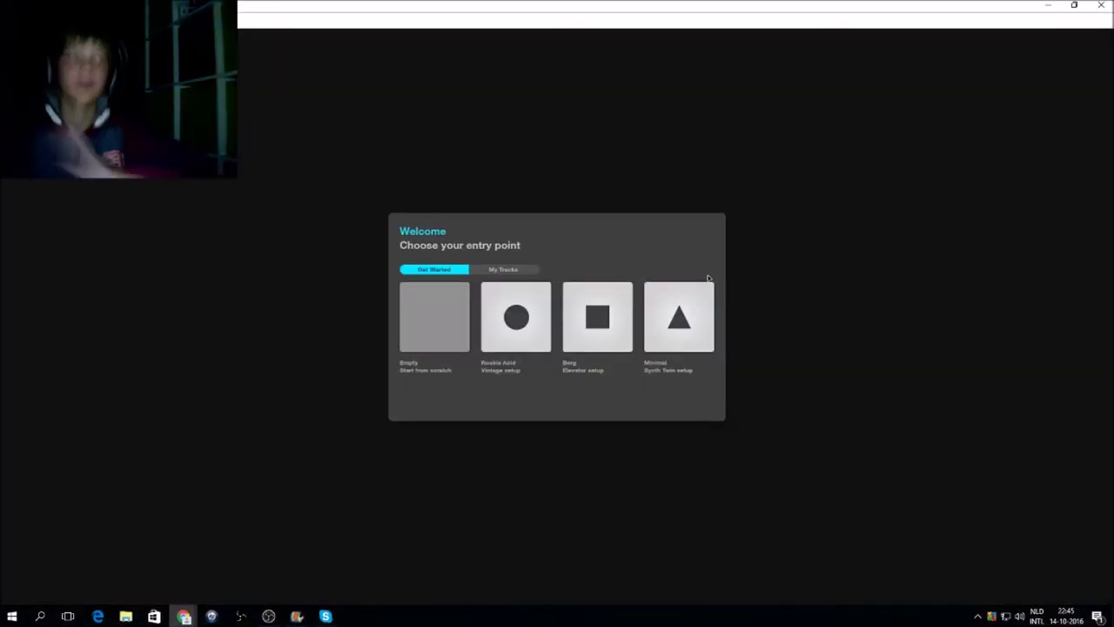
- Load the Minimal synth twin setup, decline the quick tour and play it
left_click(686, 325)
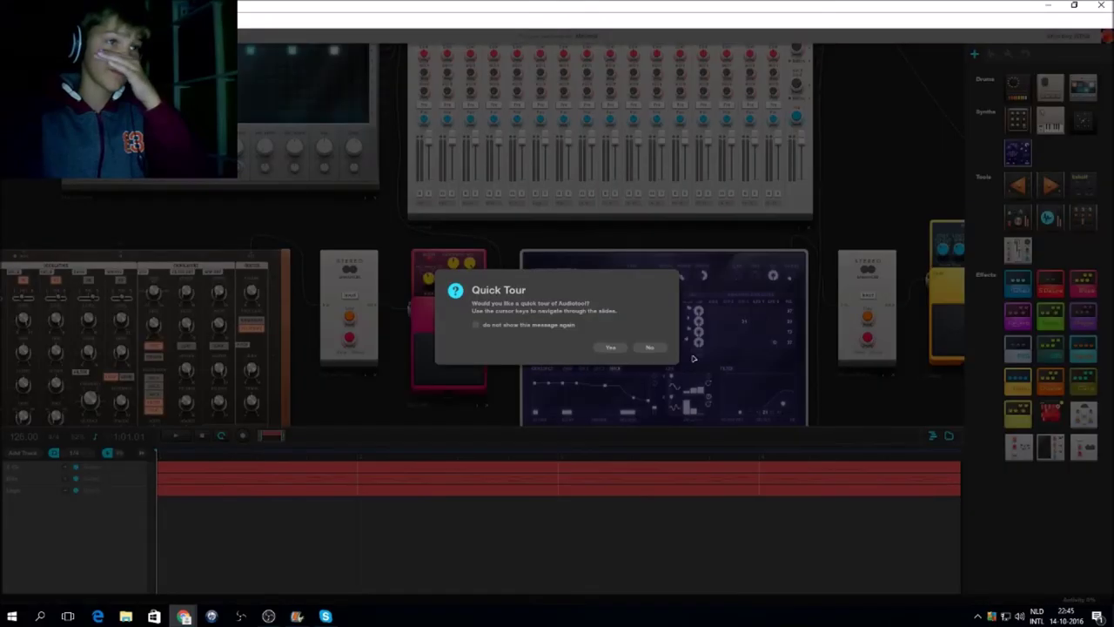
left_click(646, 346)
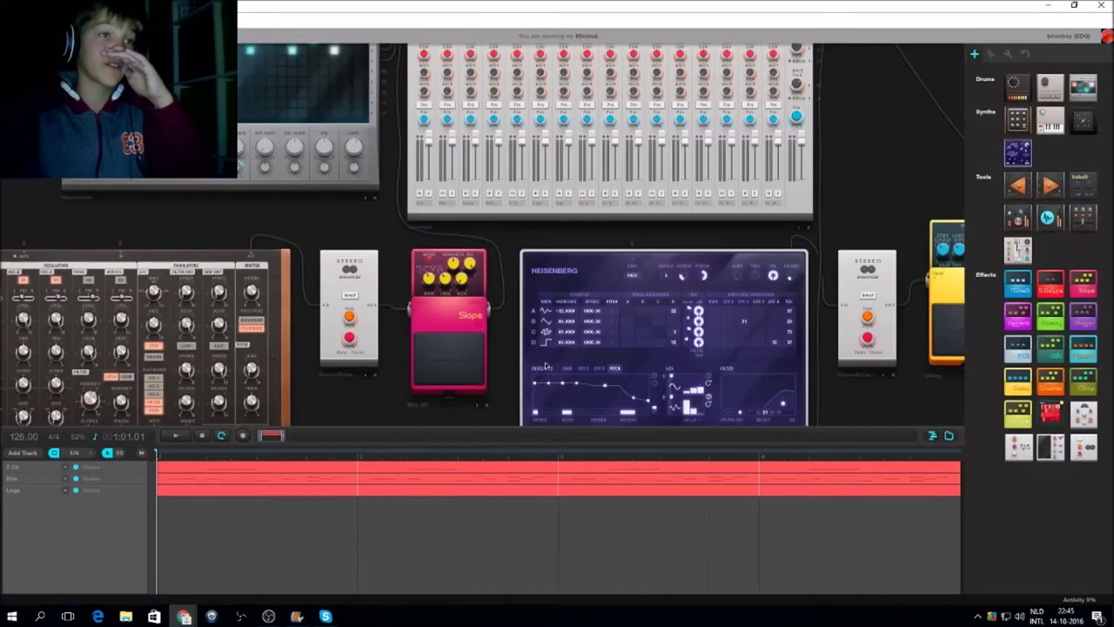
left_click(173, 435)
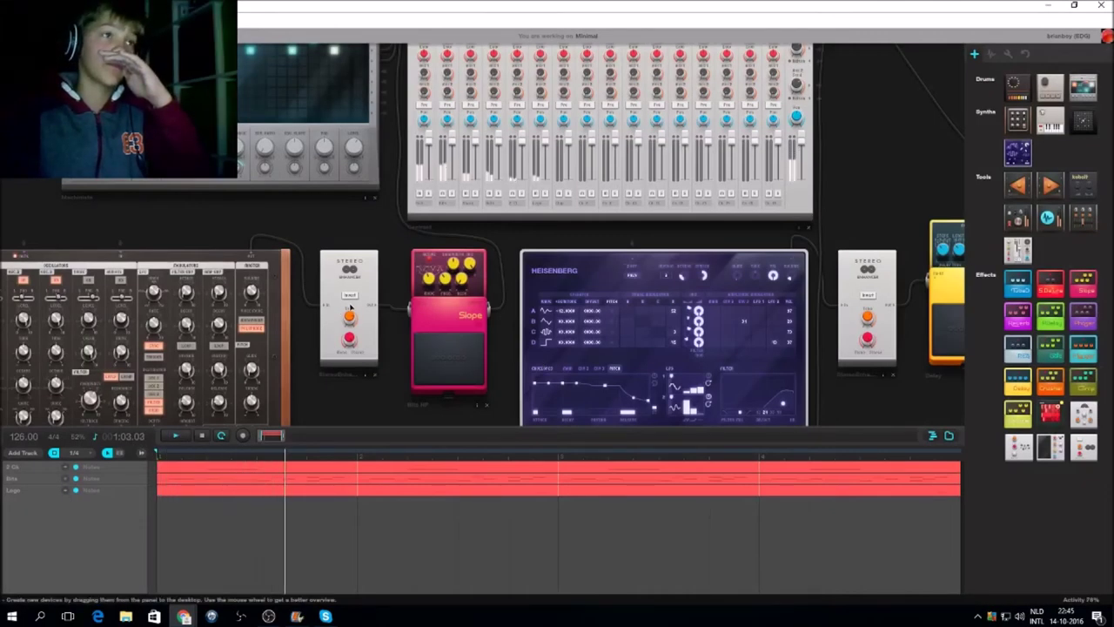
- Bring all devices of the template into view and widen the timeline's visible range beyond the red note regions
scroll(349, 309, "down", 1)
scroll(349, 309, "down", 3)
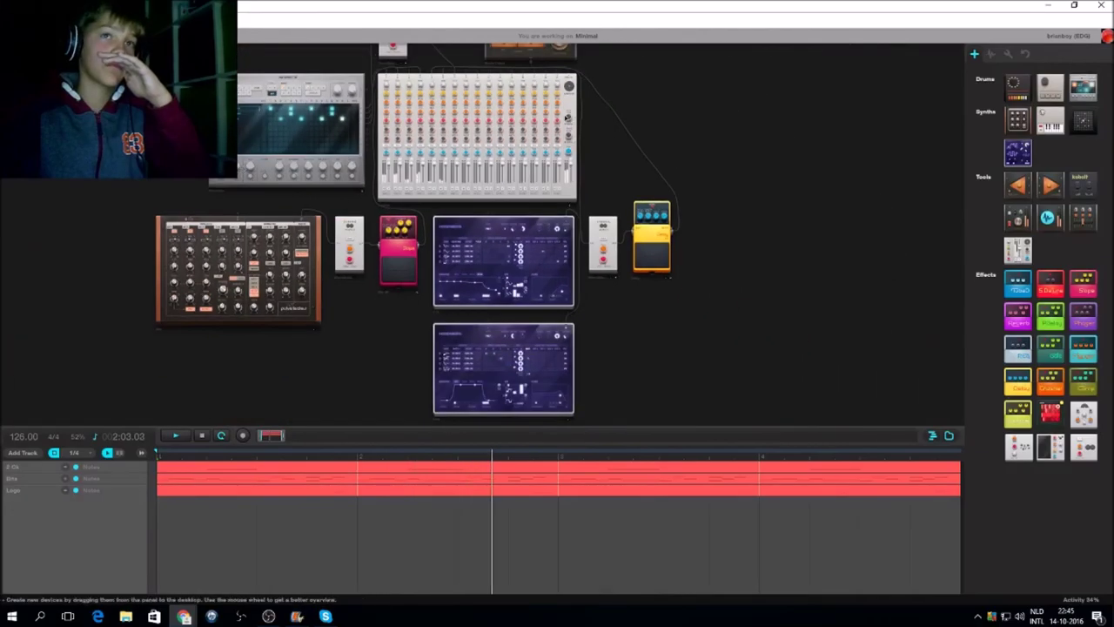
scroll(774, 190, "down", 3)
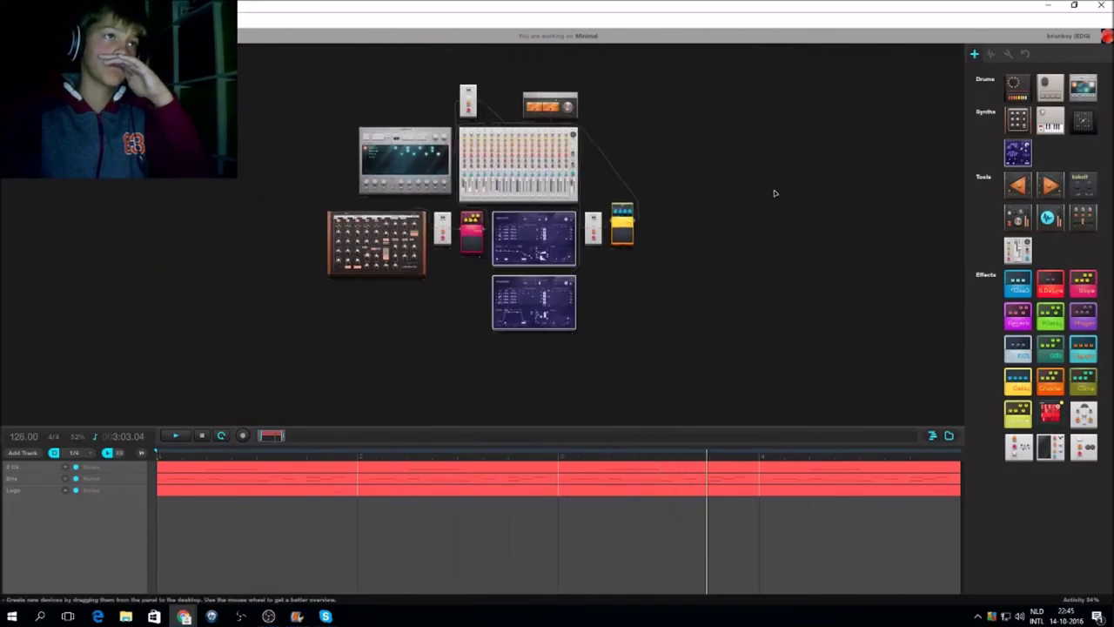
scroll(745, 200, "up", 2)
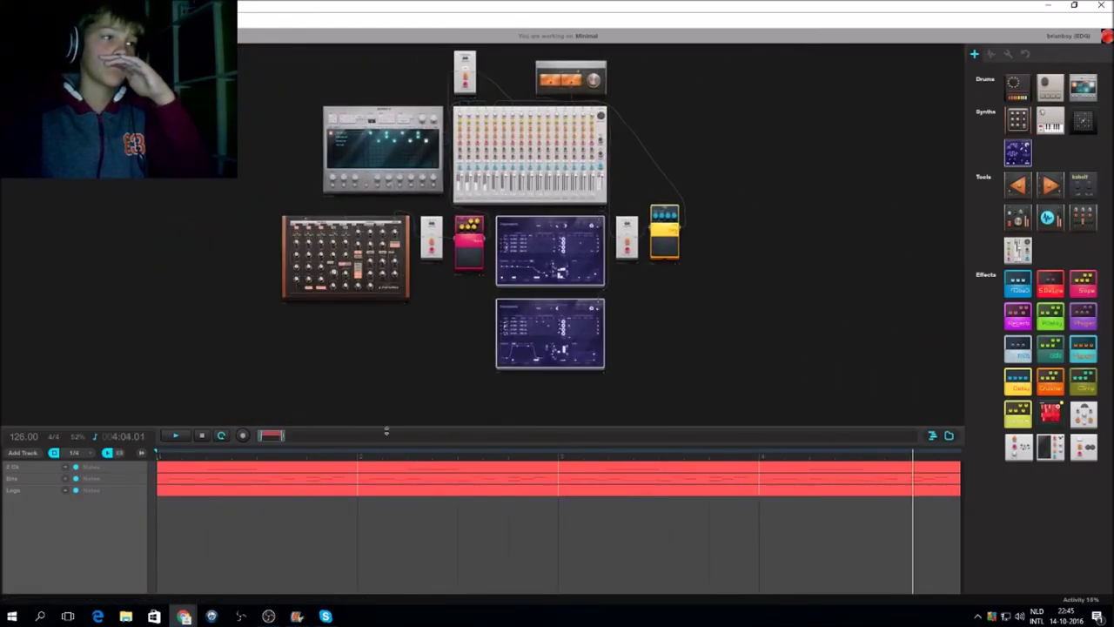
left_click_drag(282, 435, 301, 437)
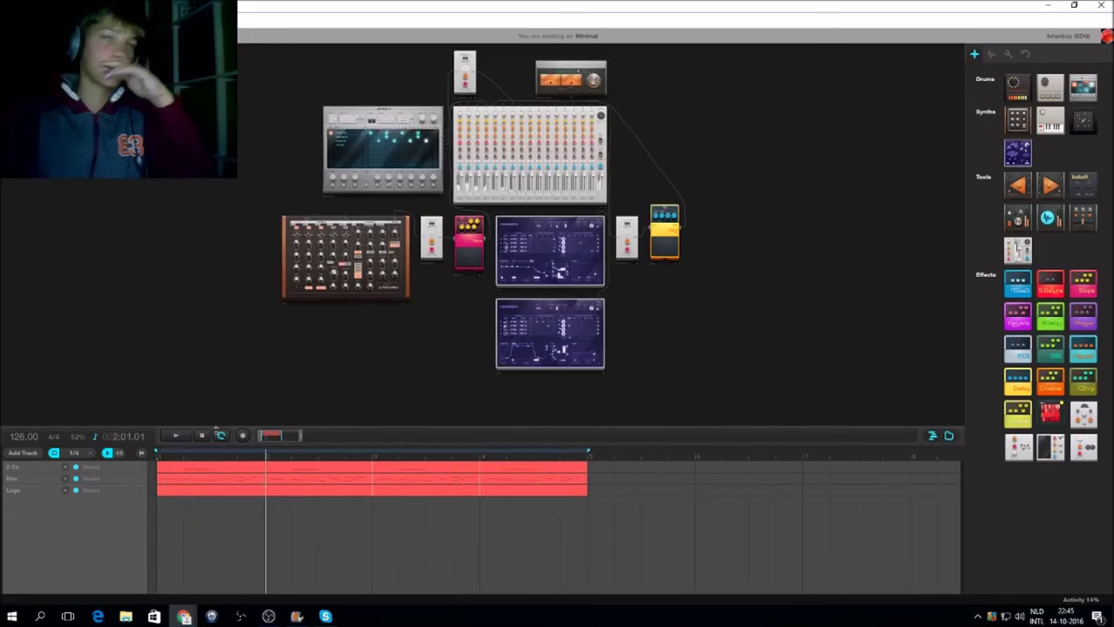
- Add a Reverb effect beside the lower Heisenberg synth and resume playback
left_click_drag(1001, 341, 644, 331)
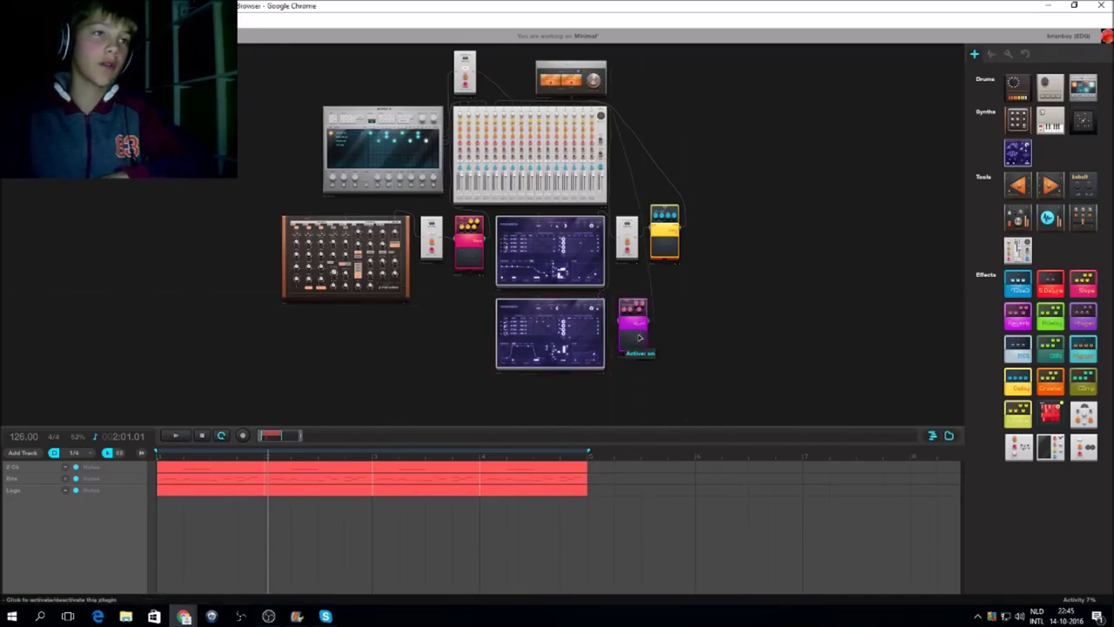
left_click(173, 437)
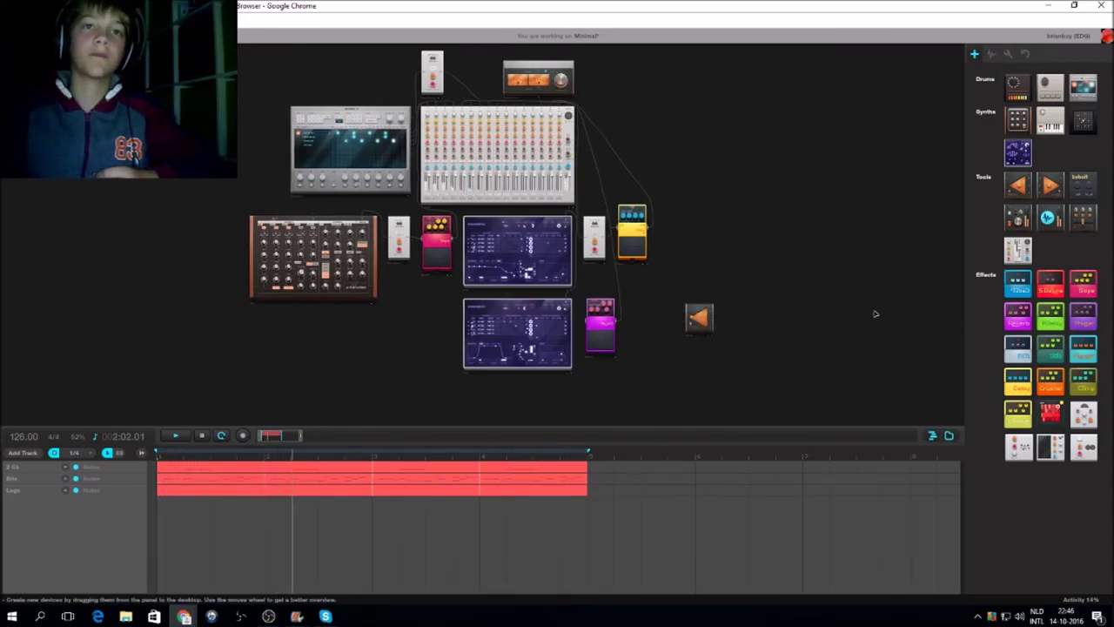
- Add the red effect device to the right of the orange triangle device and reset its preset
left_click_drag(934, 394, 807, 332)
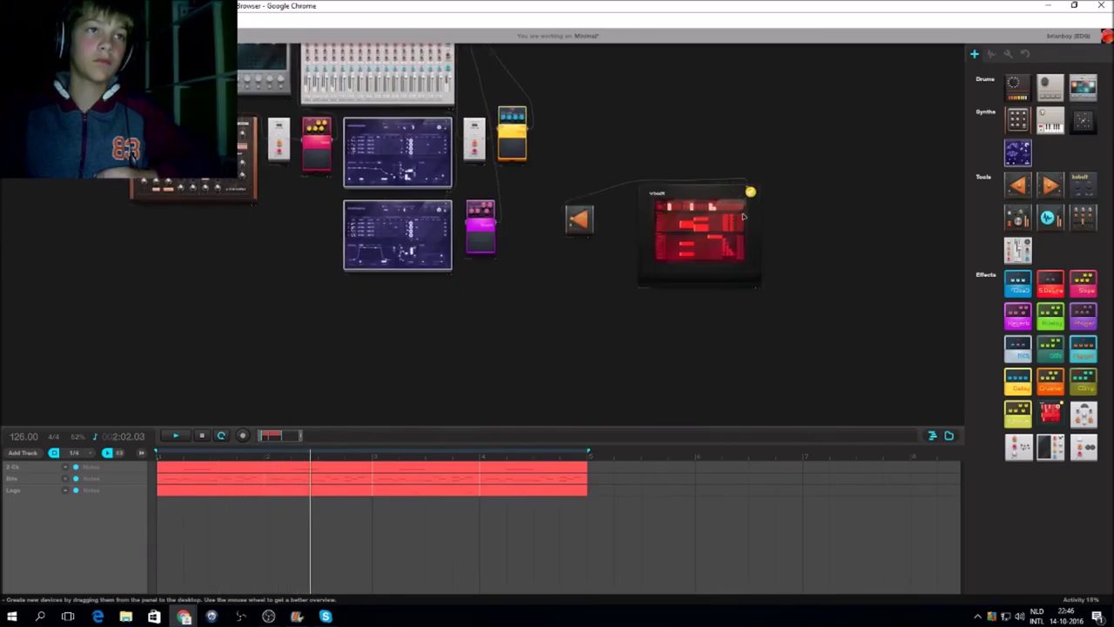
right_click(729, 215)
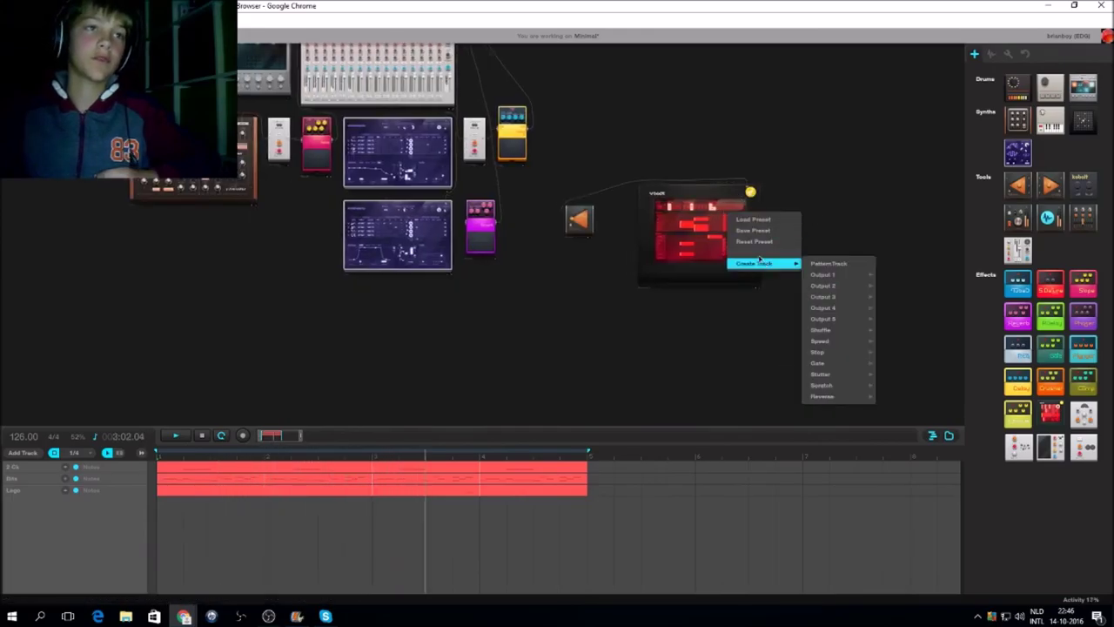
left_click(754, 243)
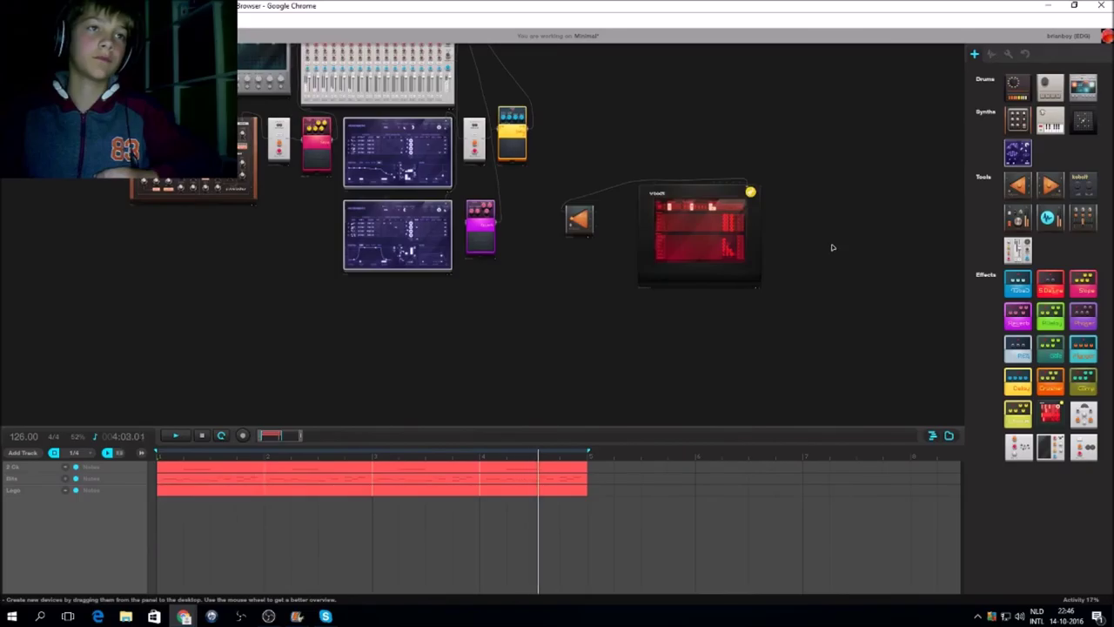
- Delete the red effect device from the desktop and open the edit history
right_click(763, 192)
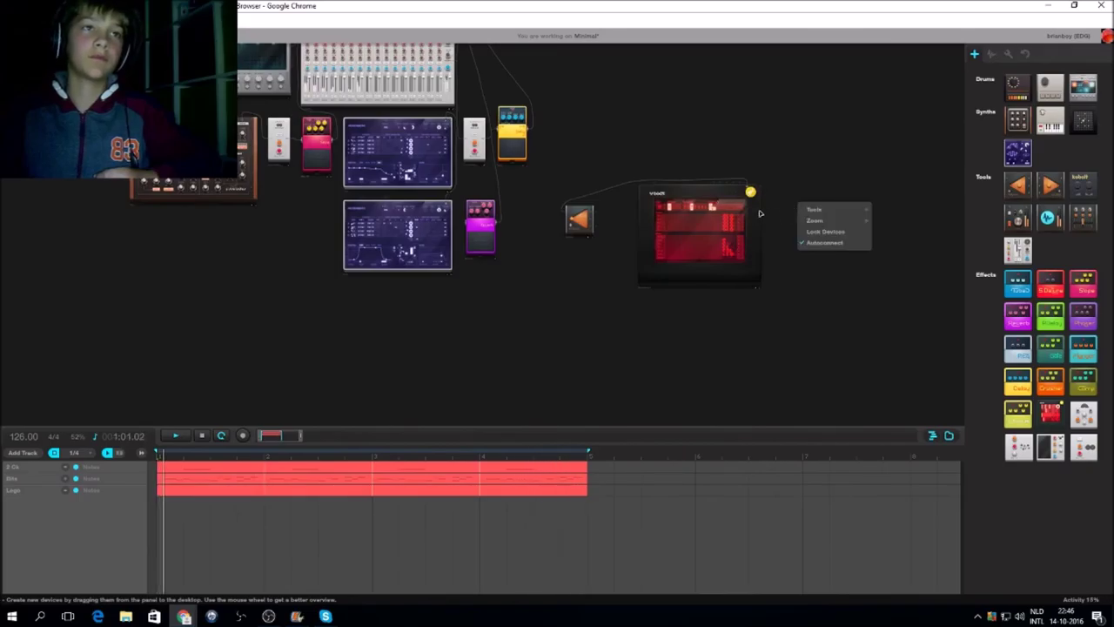
left_click(758, 292)
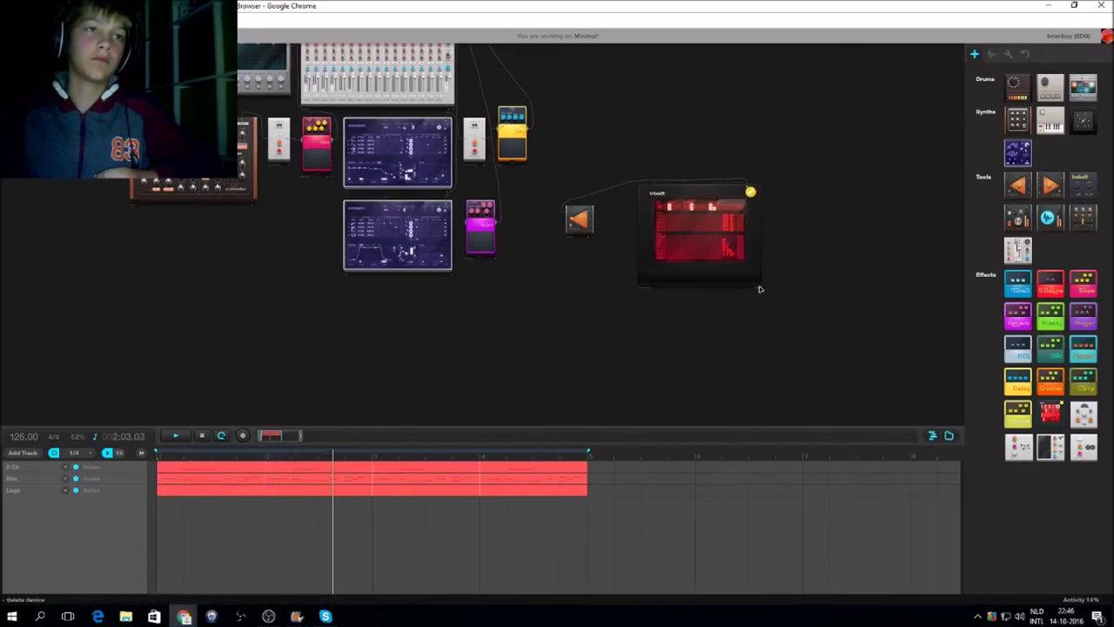
key("Delete")
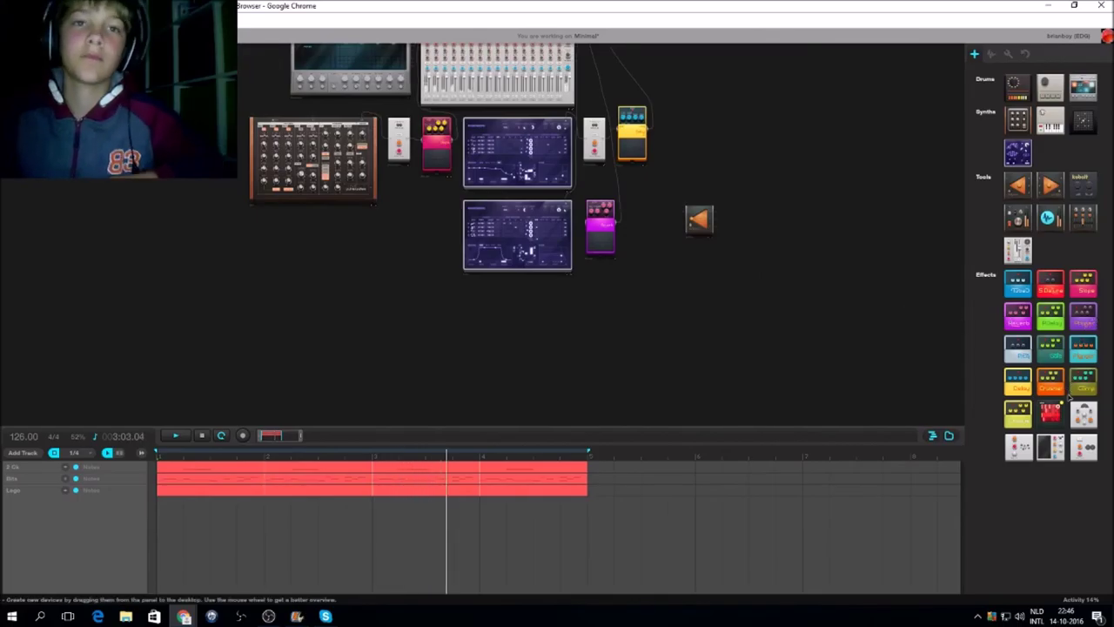
left_click(1027, 56)
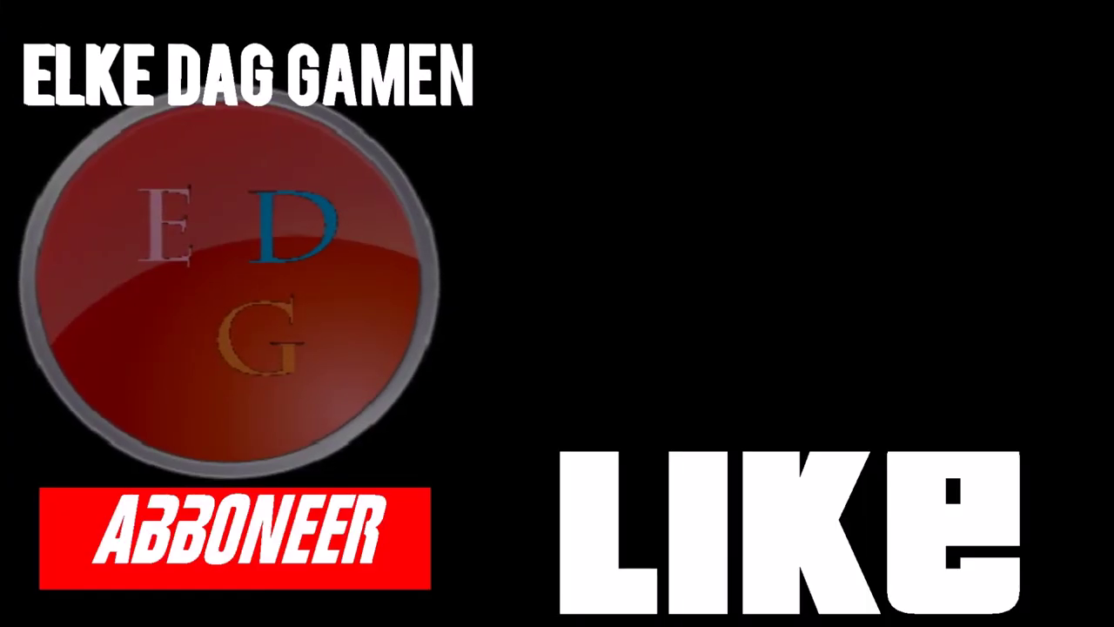